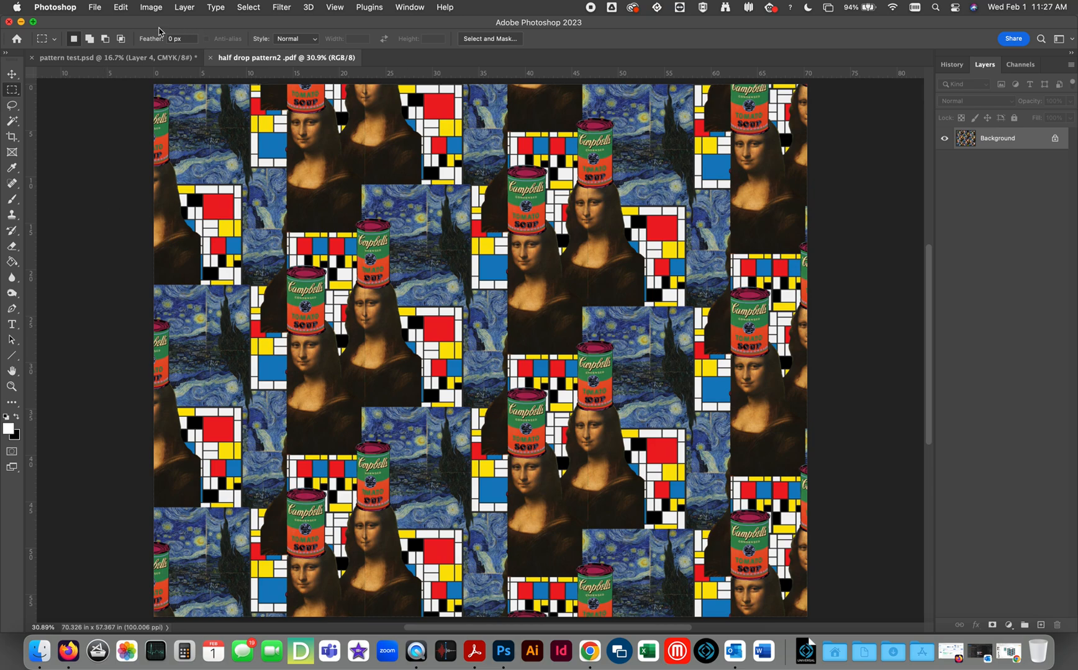
# - Switch to pattern test.psd and preview Layer 4's black rectangle between the guides, leaving the layer hidden
pyautogui.click(112, 61)
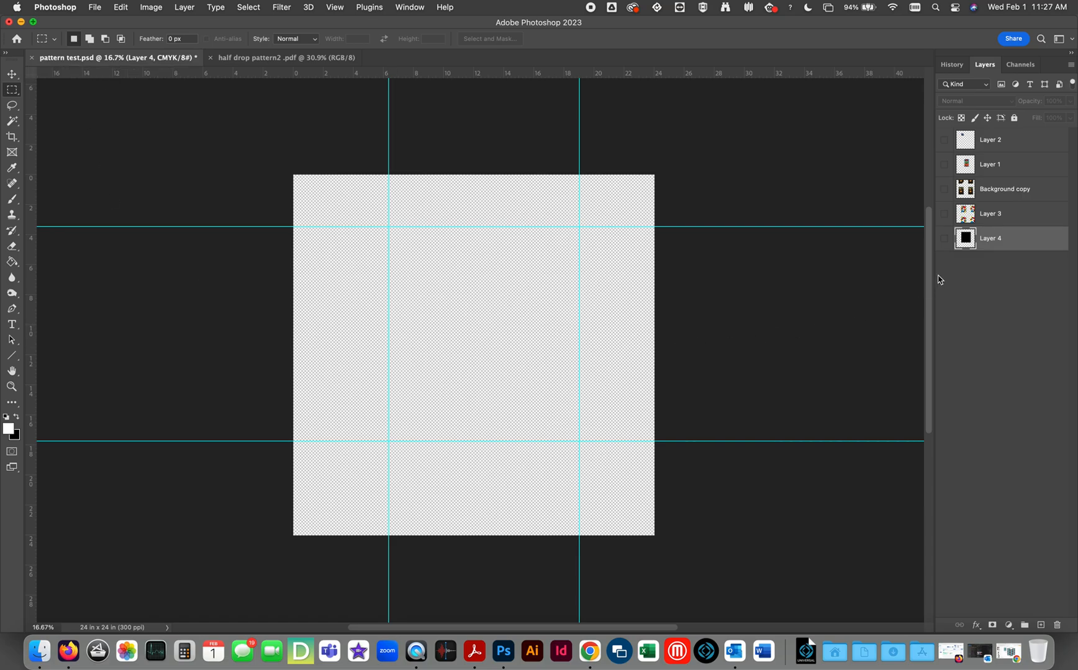
pyautogui.click(943, 239)
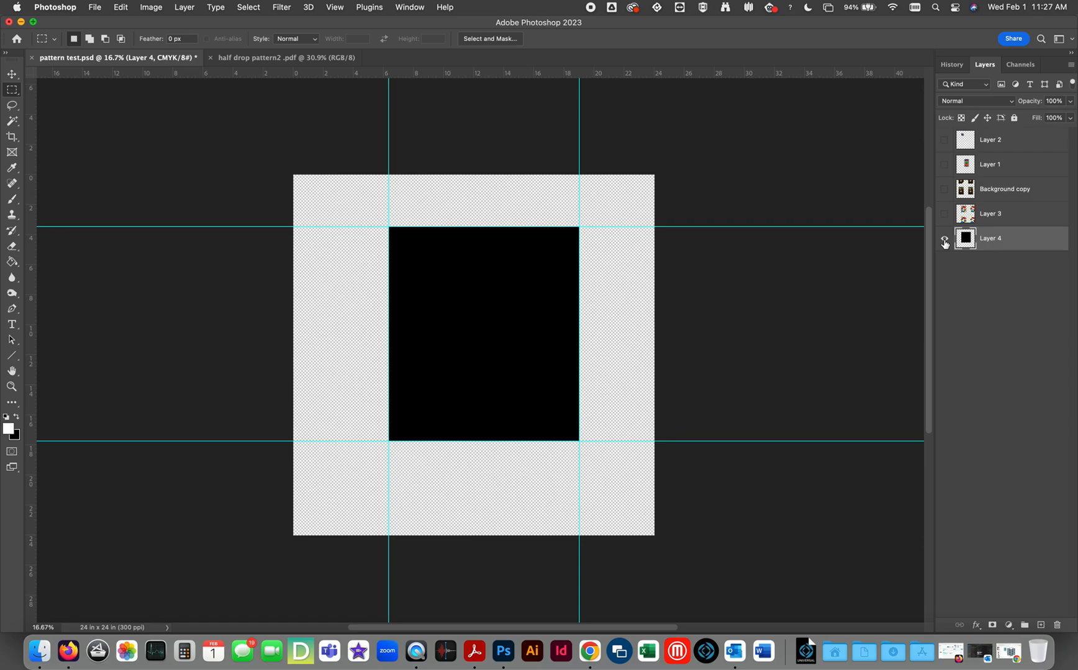
pyautogui.click(945, 240)
pyautogui.click(944, 240)
pyautogui.click(944, 239)
pyautogui.click(944, 239)
pyautogui.click(944, 239)
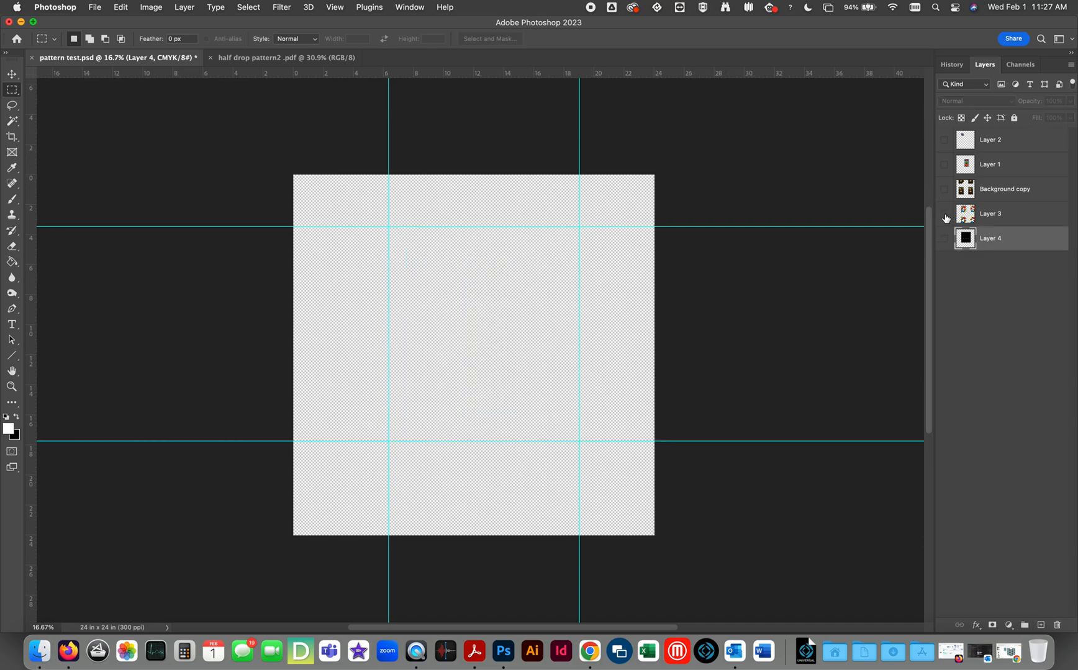
# - Make Layer 3, Background copy, Layer 1 and Layer 2 visible so all four artworks show together
pyautogui.click(945, 216)
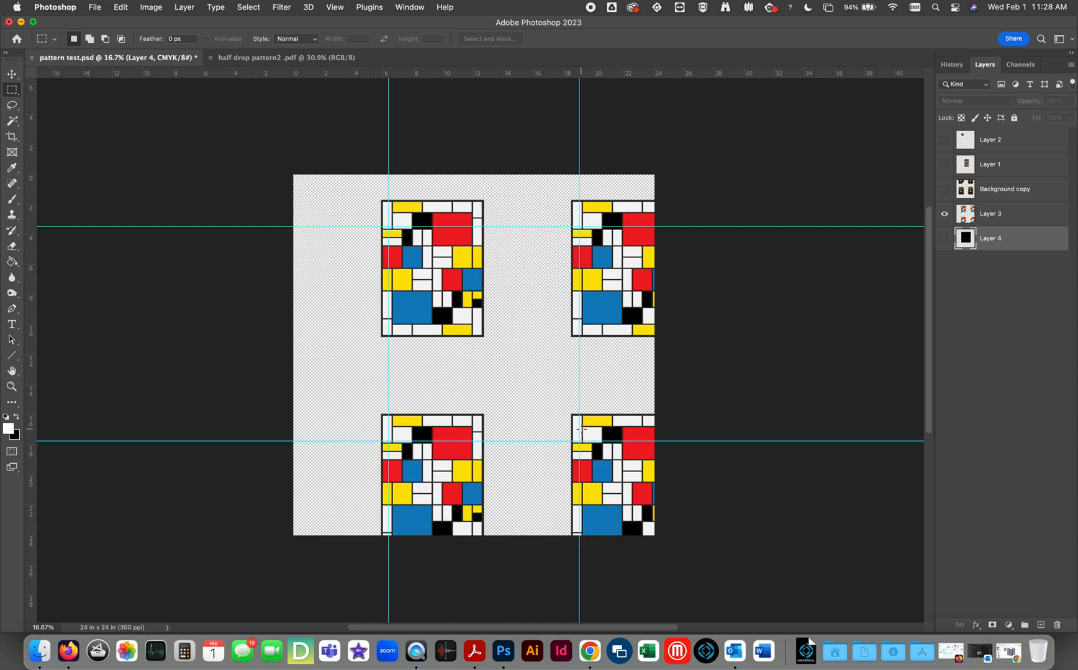
pyautogui.click(943, 190)
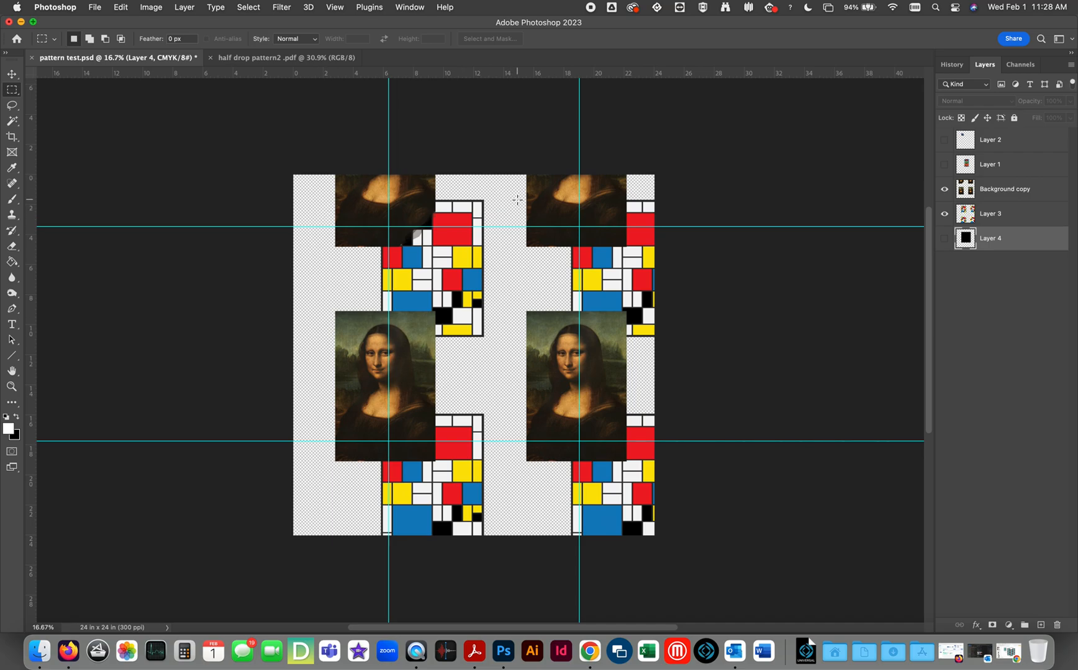
pyautogui.click(944, 164)
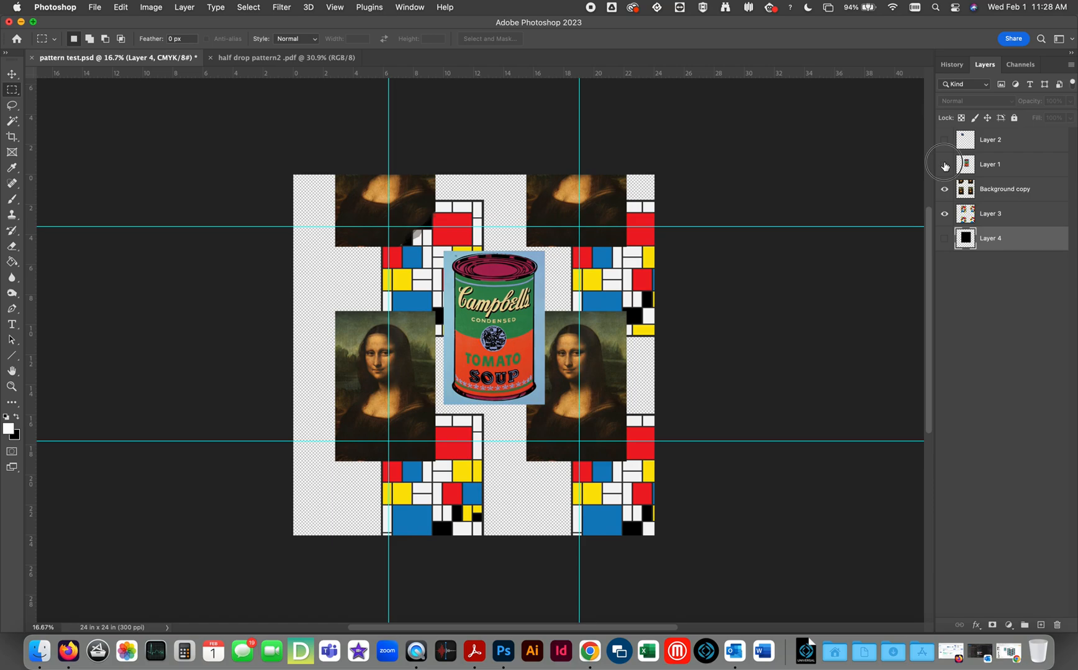
pyautogui.click(945, 165)
pyautogui.click(945, 165)
pyautogui.click(944, 142)
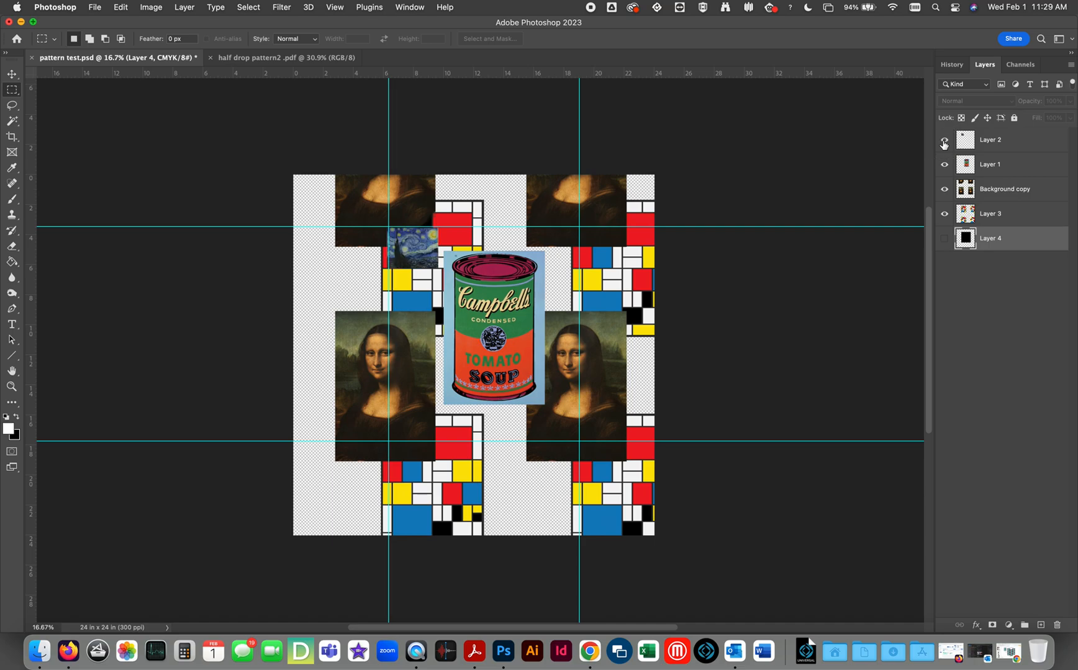
# - Enlarge the Starry Night picture on Layer 2 proportionally to about 190%, roughly 6.5 by 5.1 inches
pyautogui.click(987, 141)
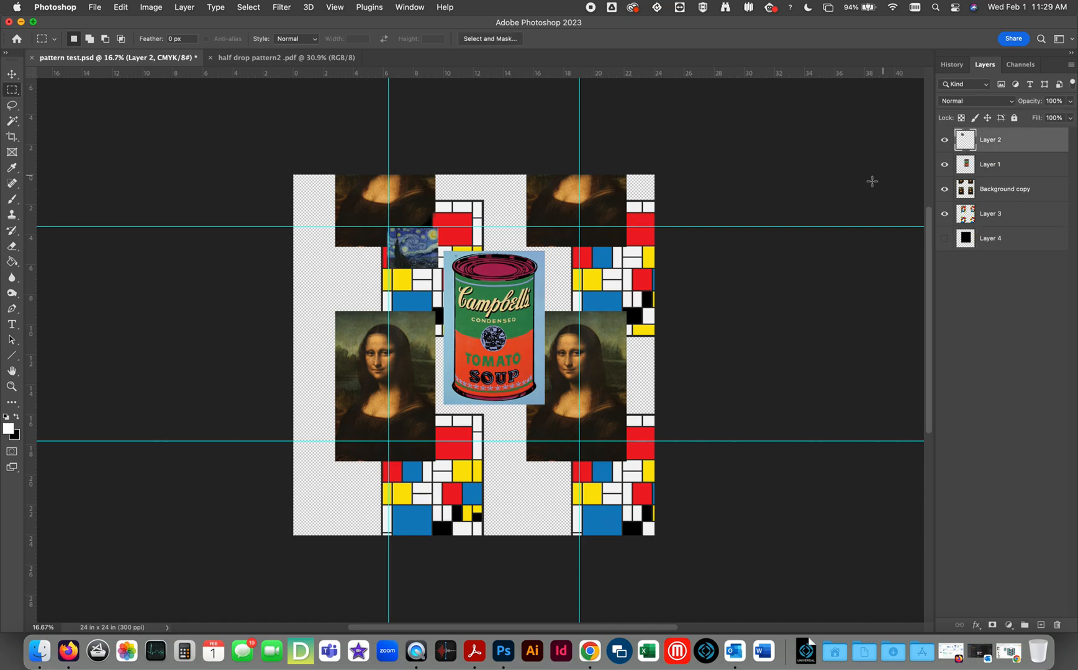
pyautogui.press('super+t')
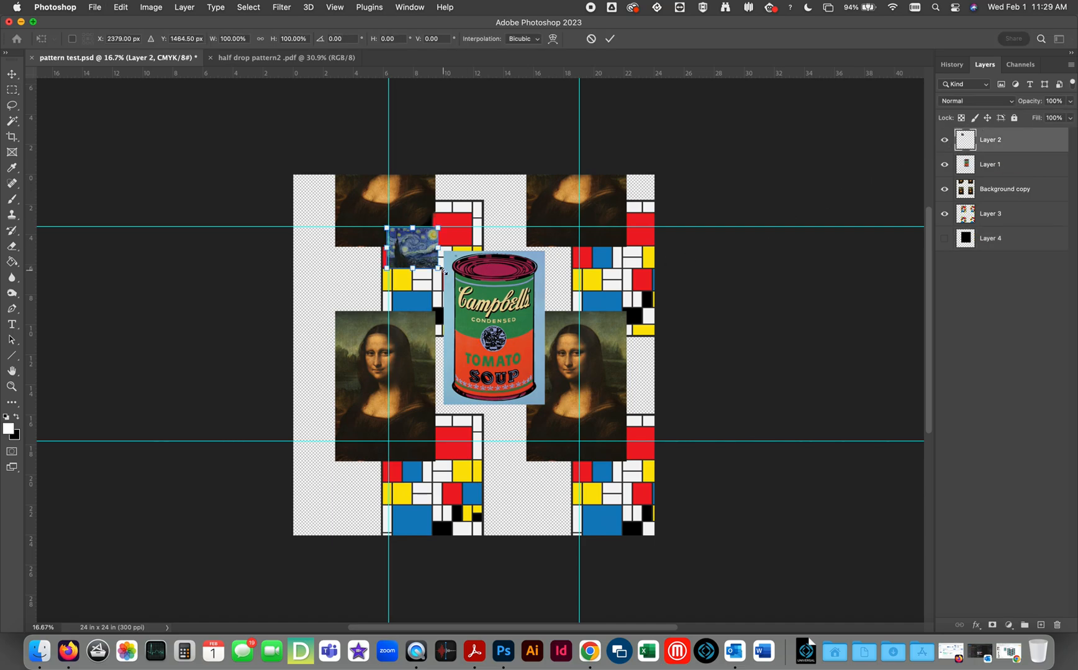
pyautogui.moveTo(438, 269); pyautogui.dragTo(484, 305)
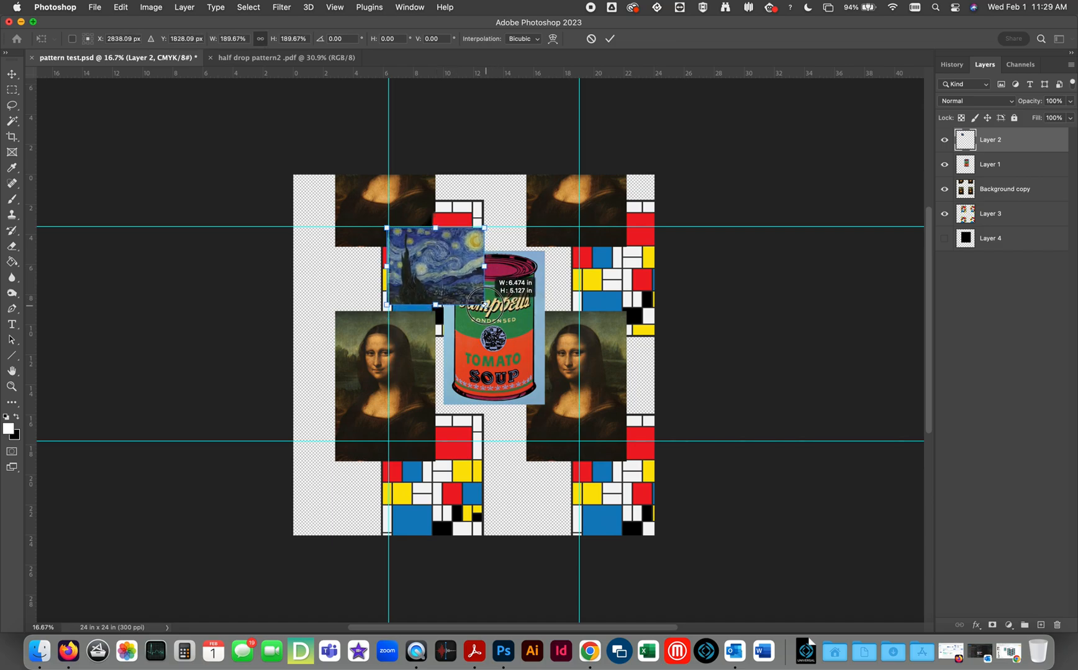
pyautogui.press('Return')
# - Place Layer 2 directly beneath Background copy and position Starry Night partly behind the upper-left Mona Lisa and the soup can
pyautogui.press('v')
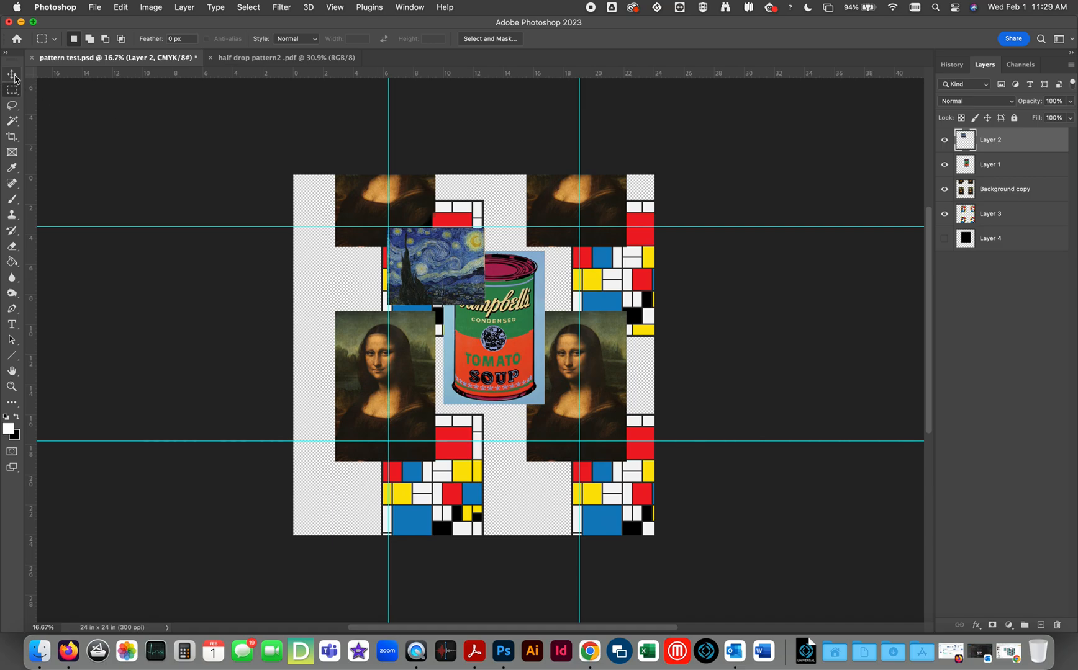
pyautogui.moveTo(460, 274); pyautogui.dragTo(484, 264)
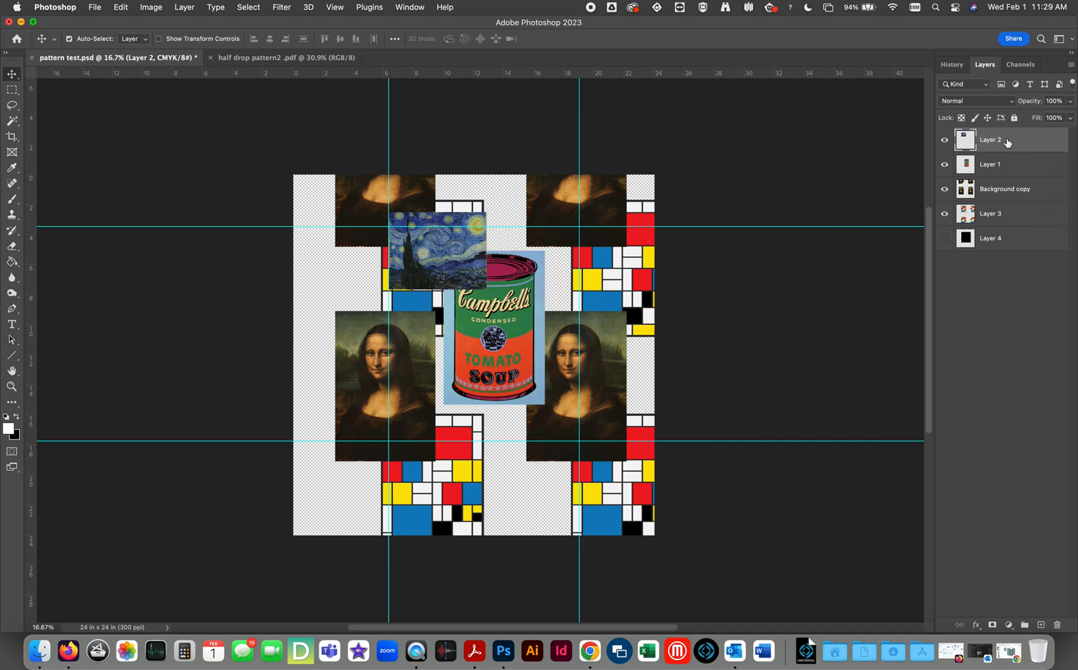
pyautogui.moveTo(1007, 143); pyautogui.dragTo(1000, 205)
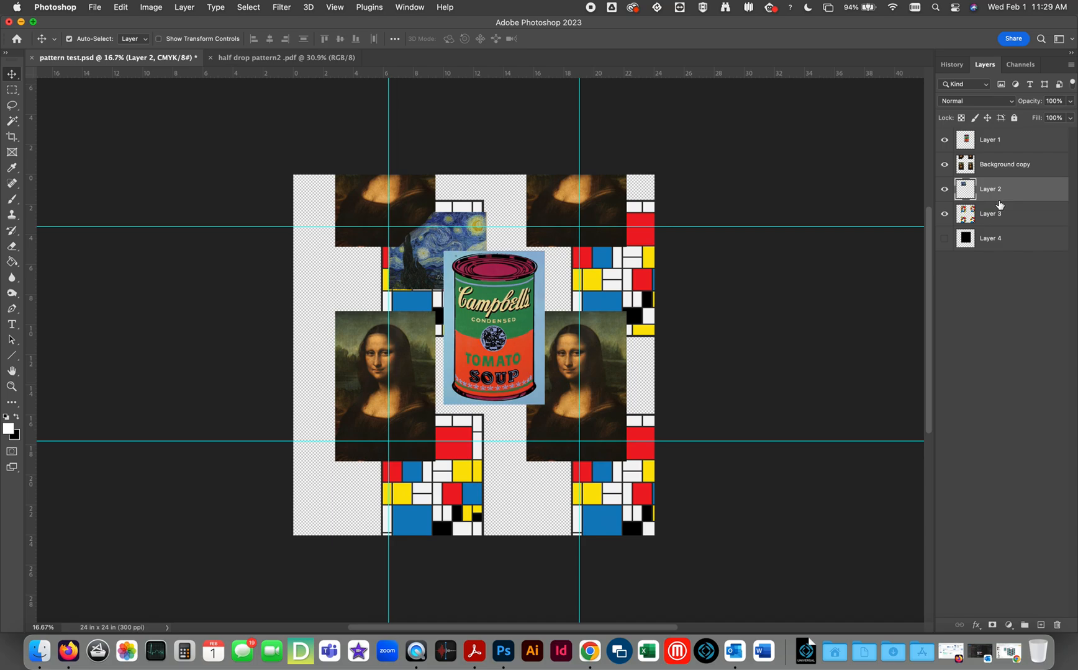
pyautogui.moveTo(401, 275); pyautogui.dragTo(426, 282)
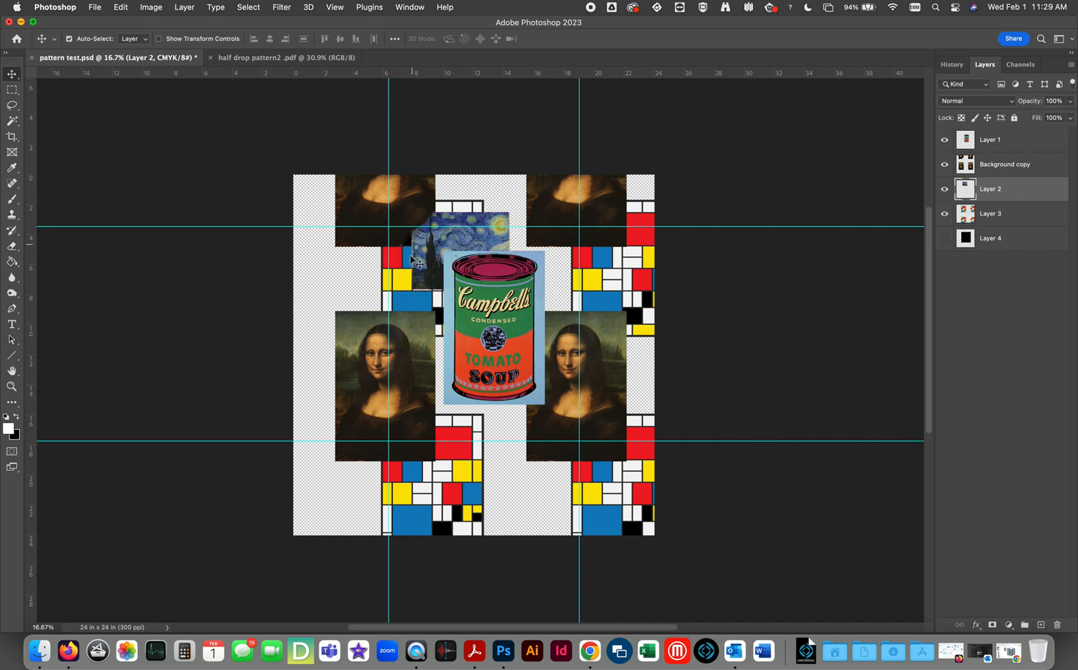
# - Duplicate the Starry Night layer and place the copy about 14 inches straight below the original
pyautogui.keyDown('alt'); pyautogui.click(478, 216); pyautogui.keyUp('alt')
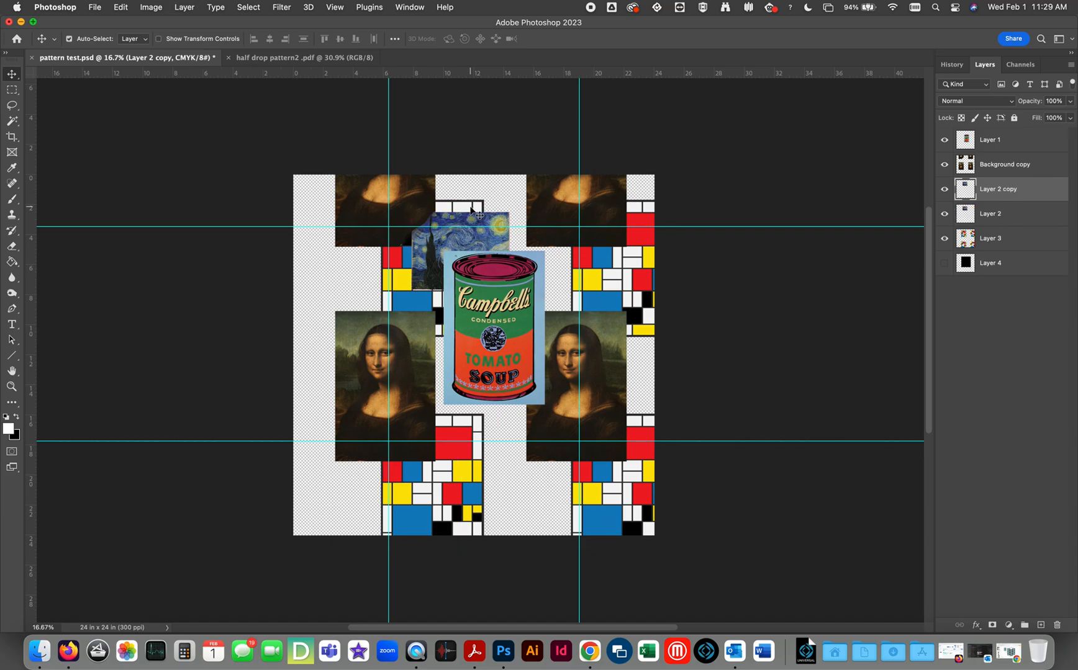
pyautogui.moveTo(476, 227); pyautogui.dragTo(470, 435)
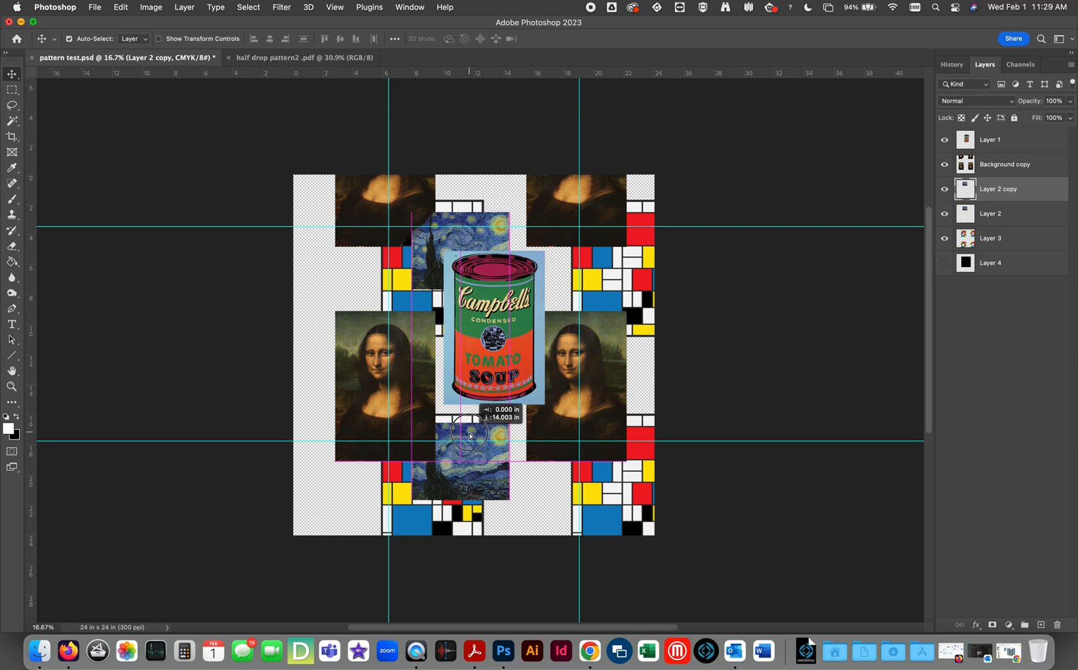
pyautogui.moveTo(470, 435); pyautogui.dragTo(470, 437)
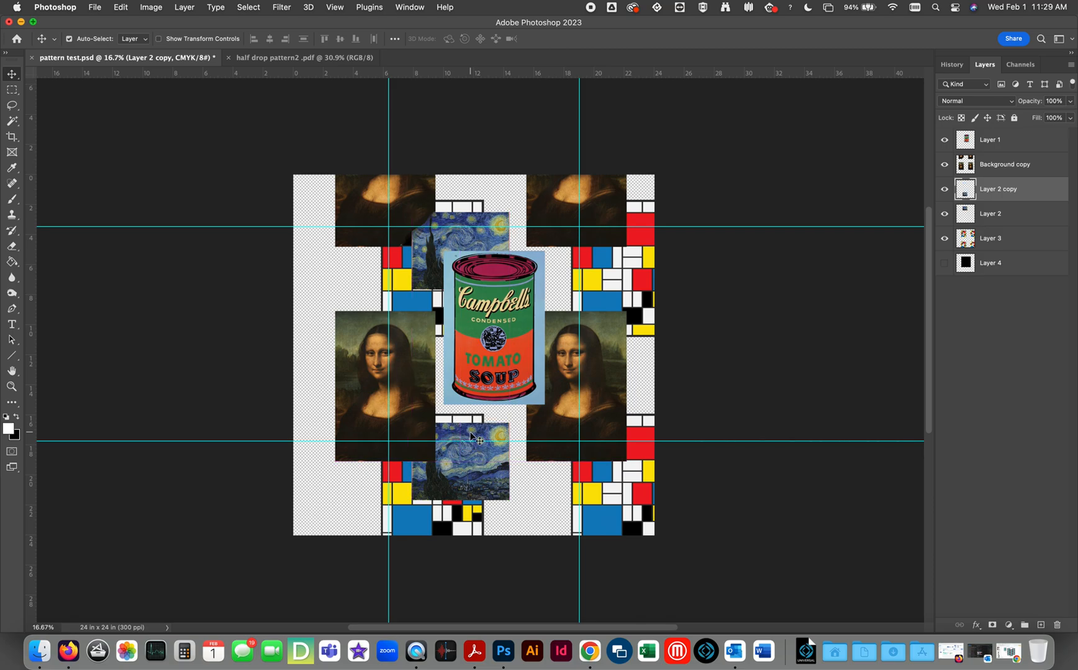
pyautogui.click(336, 9)
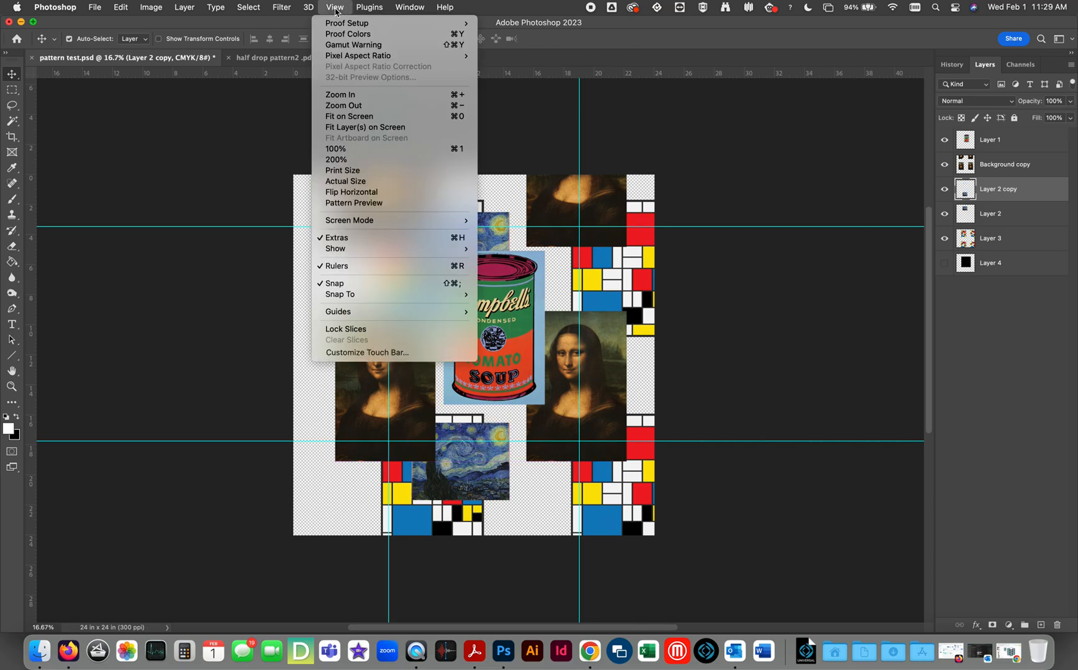
pyautogui.click(226, 271)
pyautogui.moveTo(465, 462)
pyautogui.mouseDown()
pyautogui.moveTo(467, 432)
pyautogui.moveTo(466, 461)
pyautogui.mouseUp()
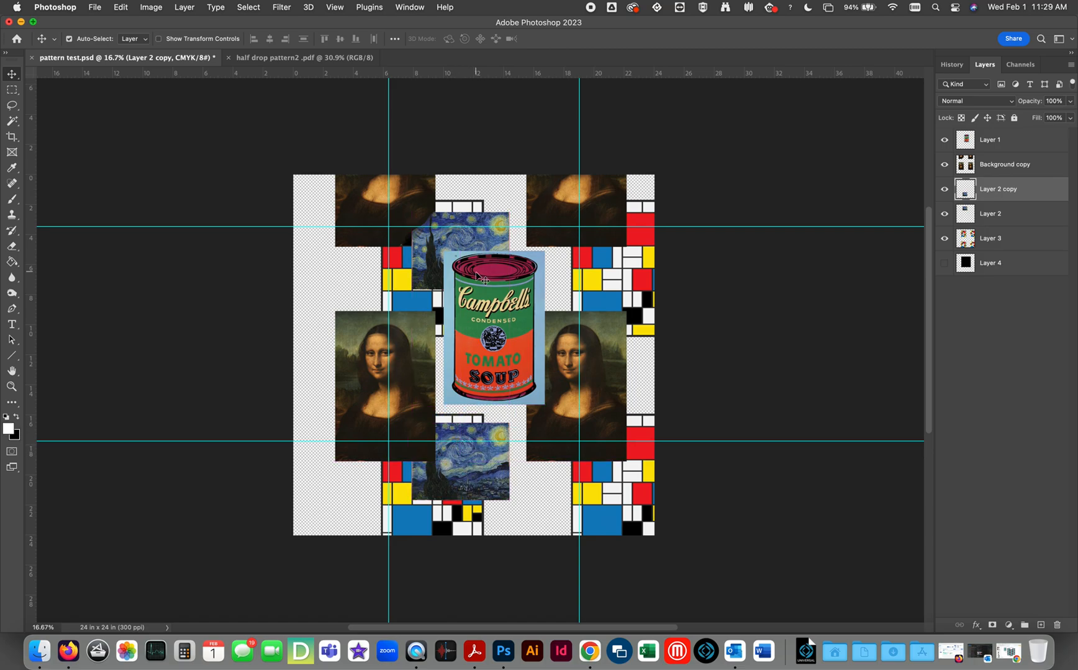
pyautogui.moveTo(472, 458)
pyautogui.mouseDown()
pyautogui.moveTo(487, 259)
pyautogui.moveTo(468, 279)
pyautogui.moveTo(465, 463)
pyautogui.mouseUp()
# - Nudge the Starry Night copy slightly down so it crosses the lower guide as the original crosses the upper one
pyautogui.press('Down')
pyautogui.press('Down')
pyautogui.press('Down')
pyautogui.press('Down')
pyautogui.press('Down')
pyautogui.press('Down')
pyautogui.press('Down')
pyautogui.press('Down')
pyautogui.press('Down')
pyautogui.press('Down')
pyautogui.press('Down')
pyautogui.press('Down')
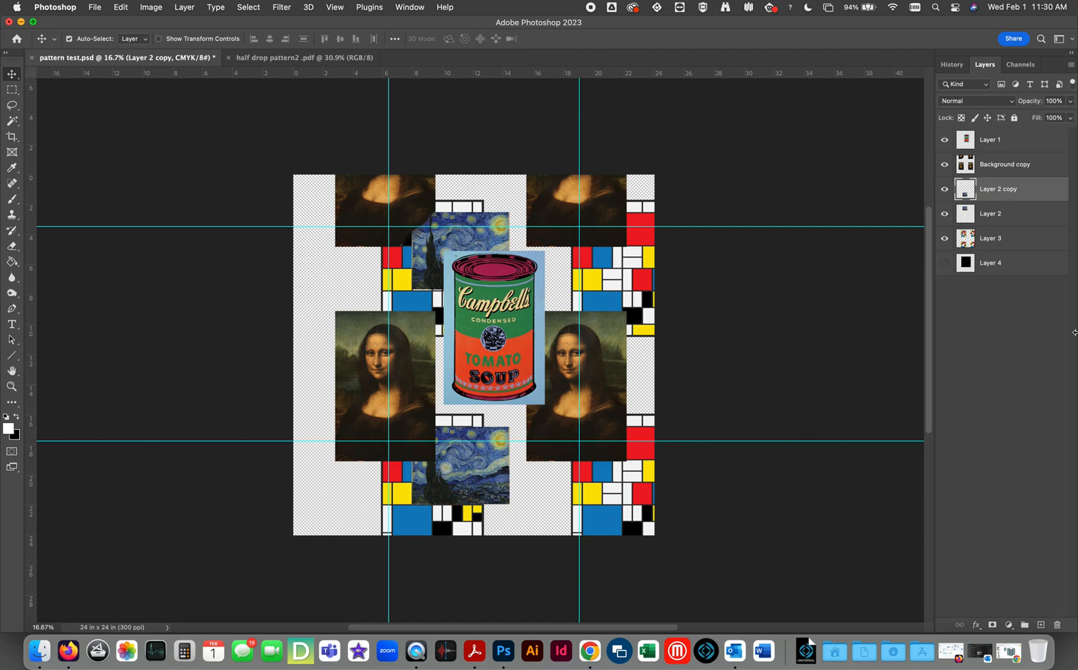
# - Show Layer 4 and scale its black rectangle to about 128.5% so it extends past all four guides
pyautogui.click(944, 264)
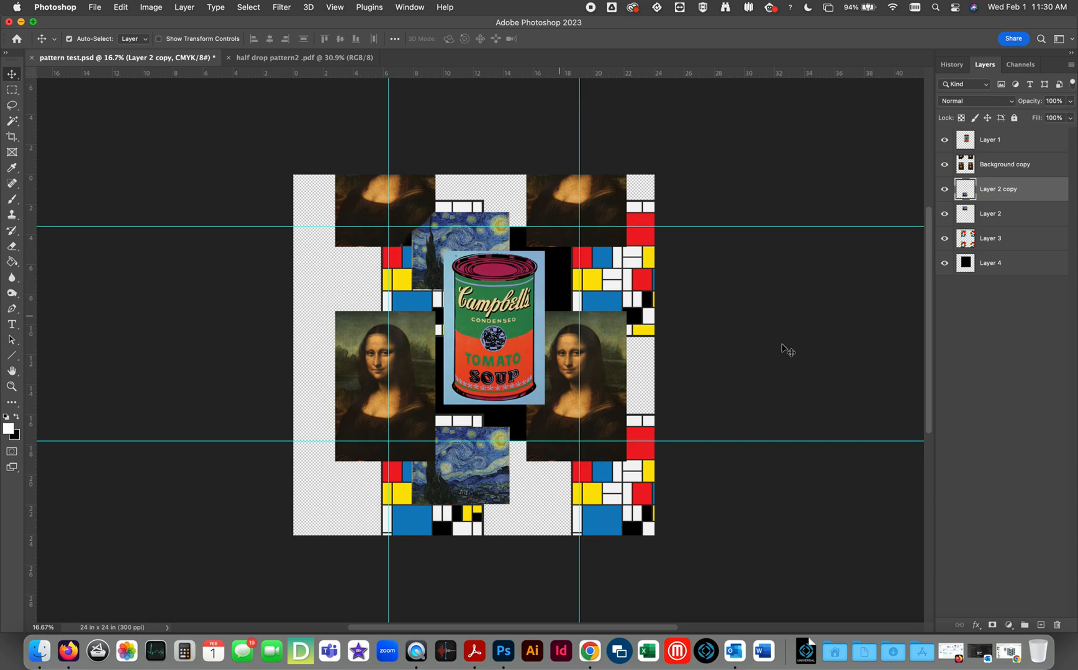
pyautogui.click(966, 266)
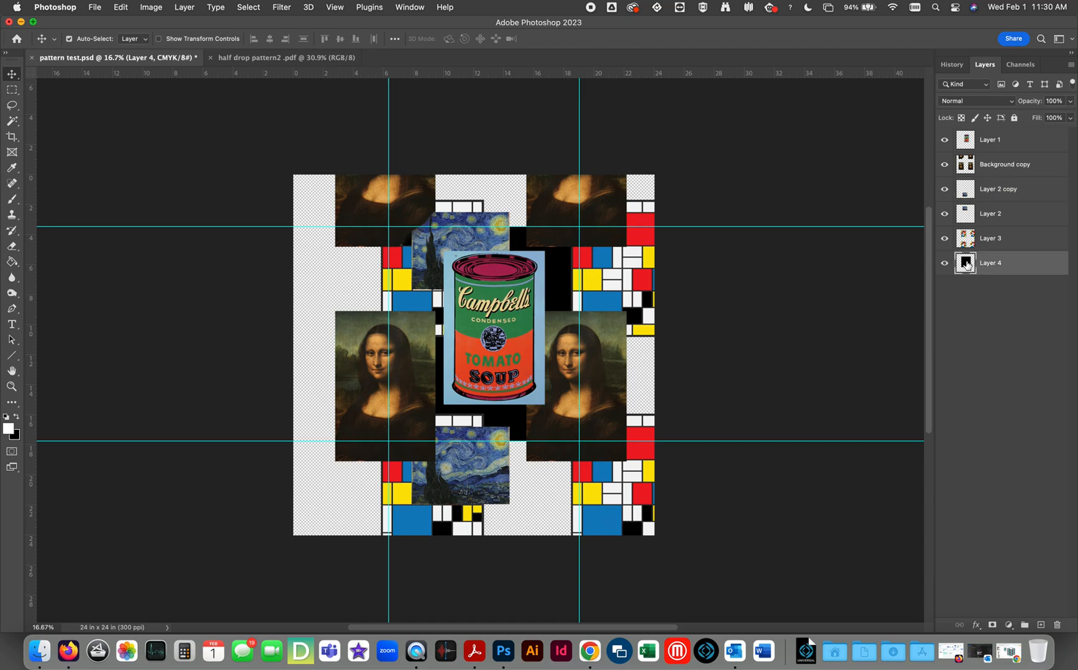
pyautogui.press('super+t')
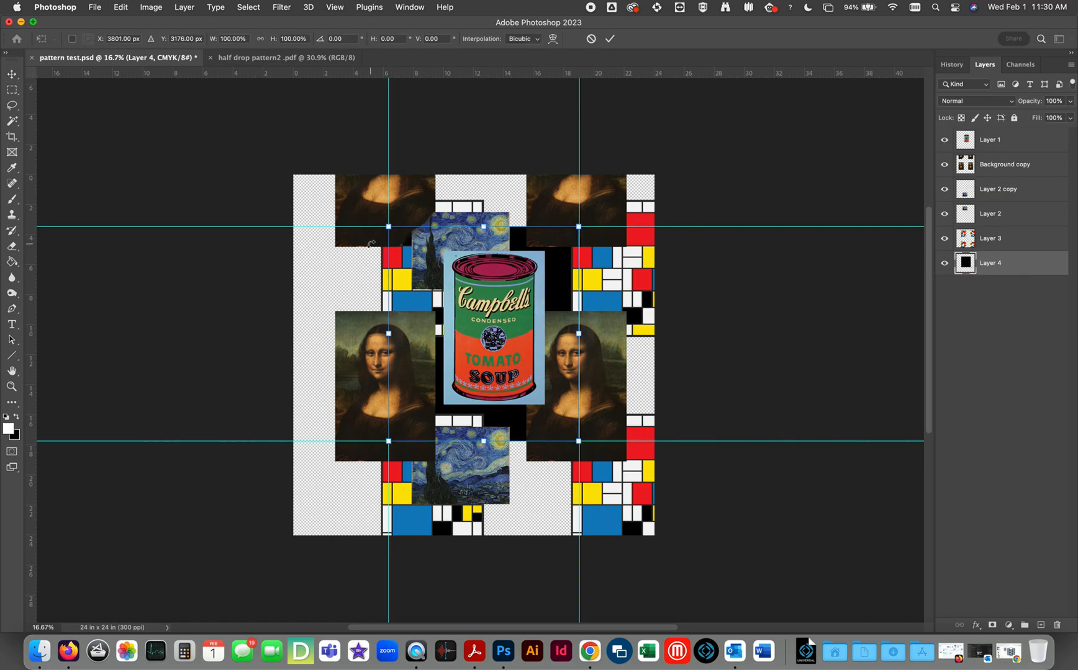
pyautogui.moveTo(388, 226); pyautogui.dragTo(365, 200)
pyautogui.moveTo(577, 441); pyautogui.dragTo(611, 476)
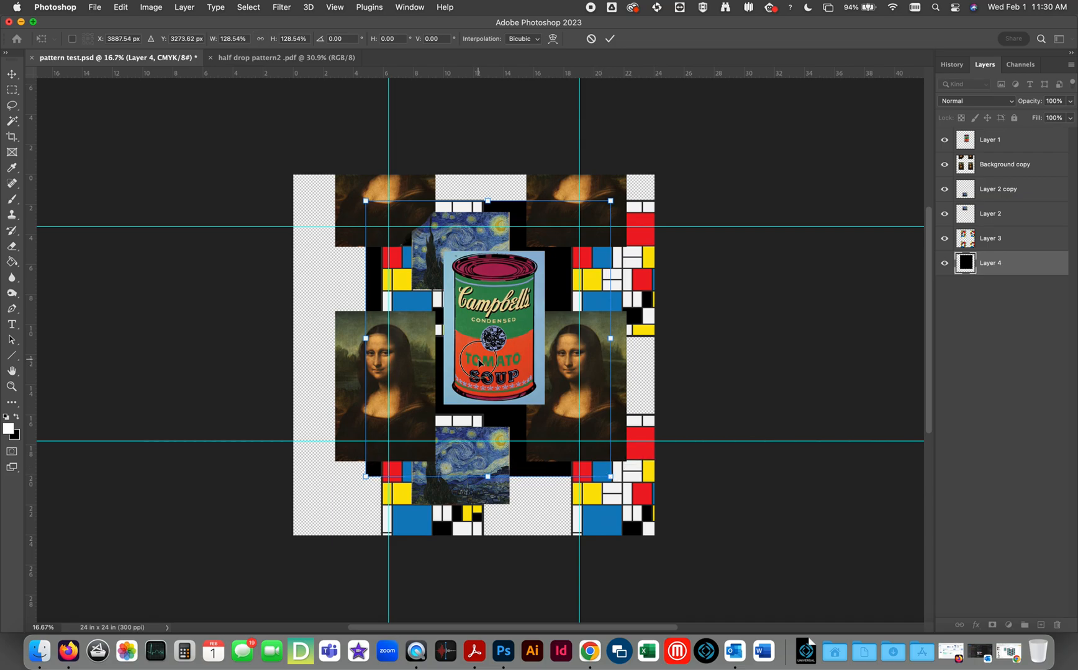
pyautogui.press('Return')
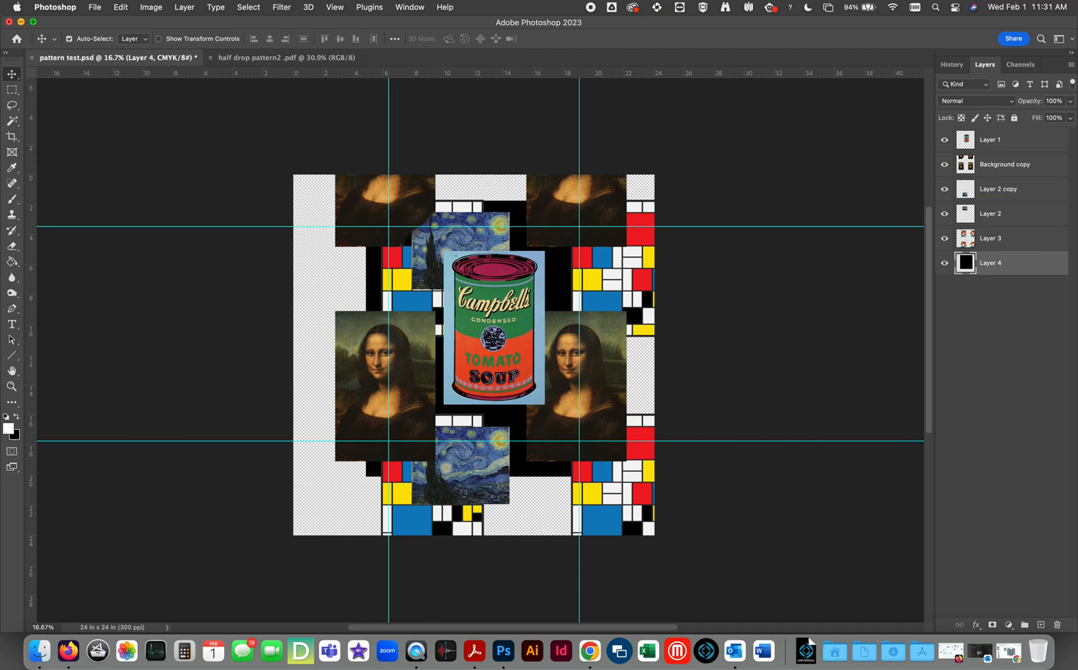
# - Flatten the image and copy the rectangular area enclosed by the four guides to a new layer
pyautogui.click(1070, 61)
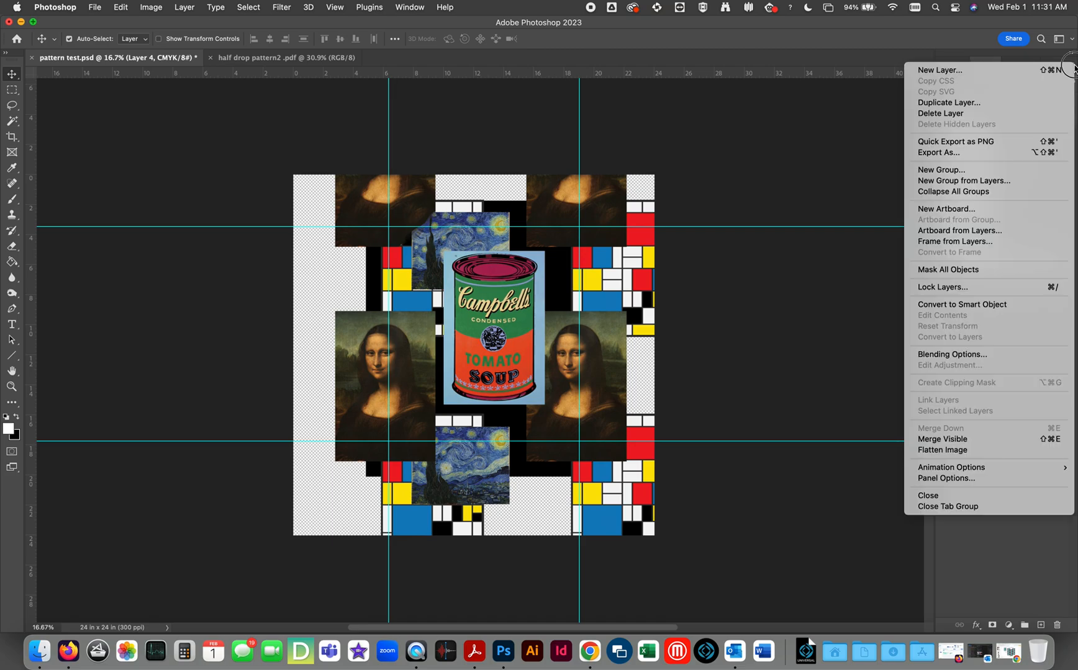
pyautogui.click(943, 450)
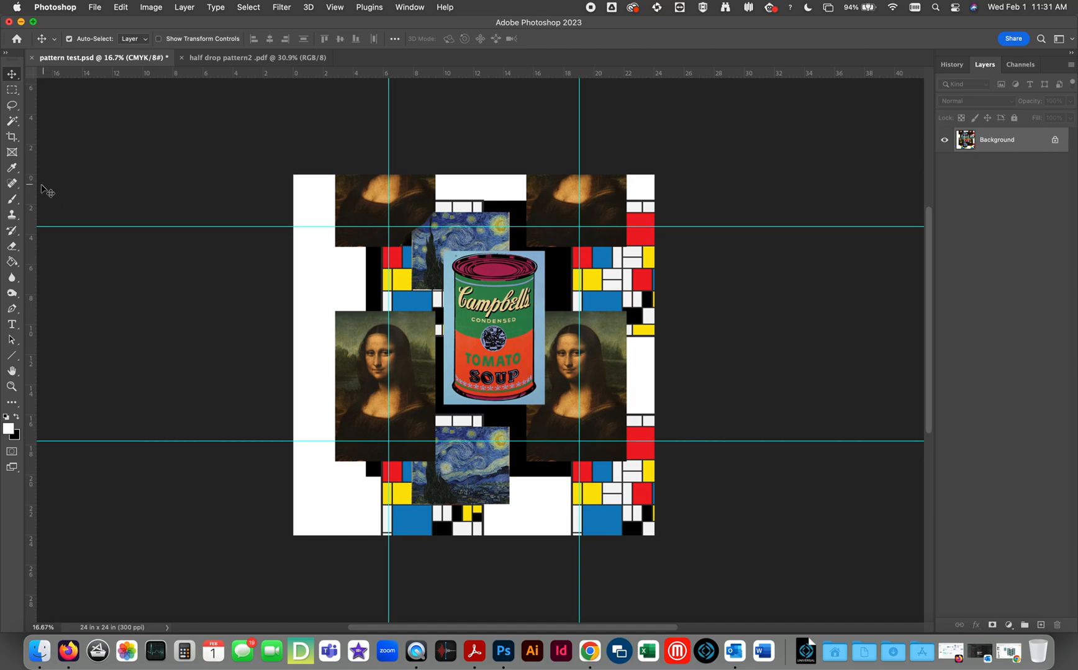
pyautogui.click(12, 89)
pyautogui.moveTo(388, 227); pyautogui.dragTo(586, 437)
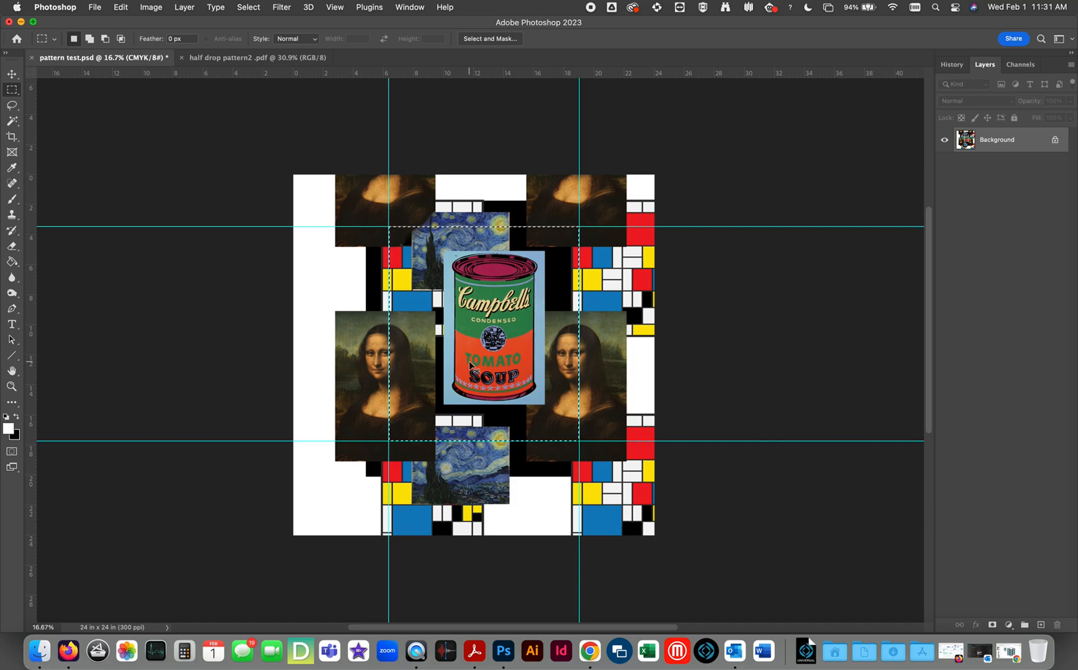
pyautogui.press('super+j')
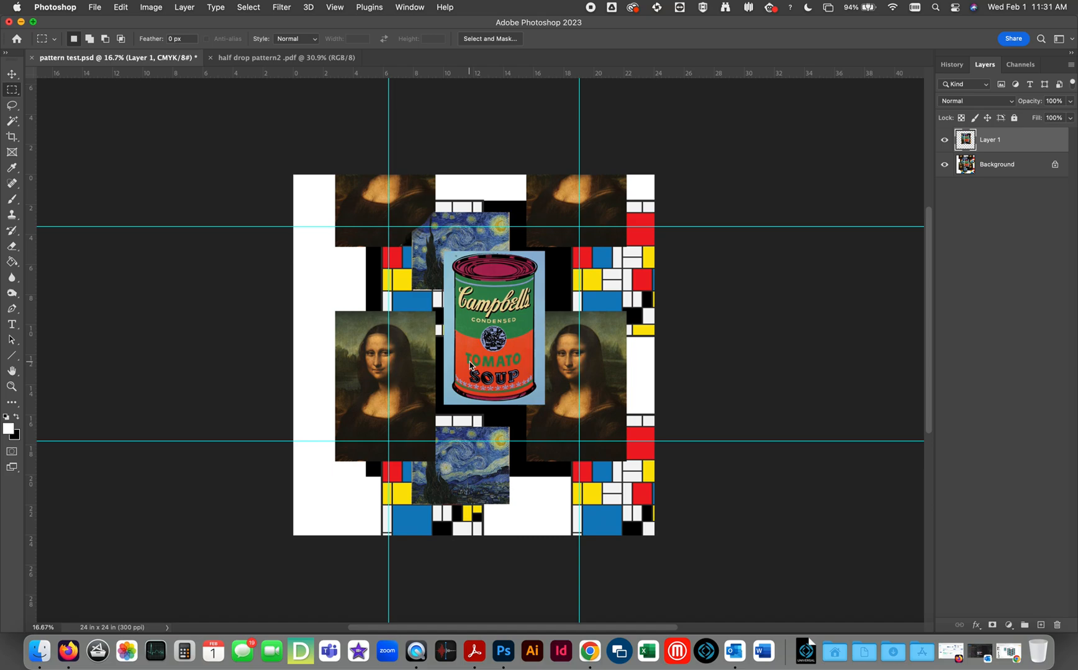
# - Hide the Background layer to check the isolated tile, and delete that layer
pyautogui.click(946, 165)
pyautogui.click(945, 165)
pyautogui.click(945, 165)
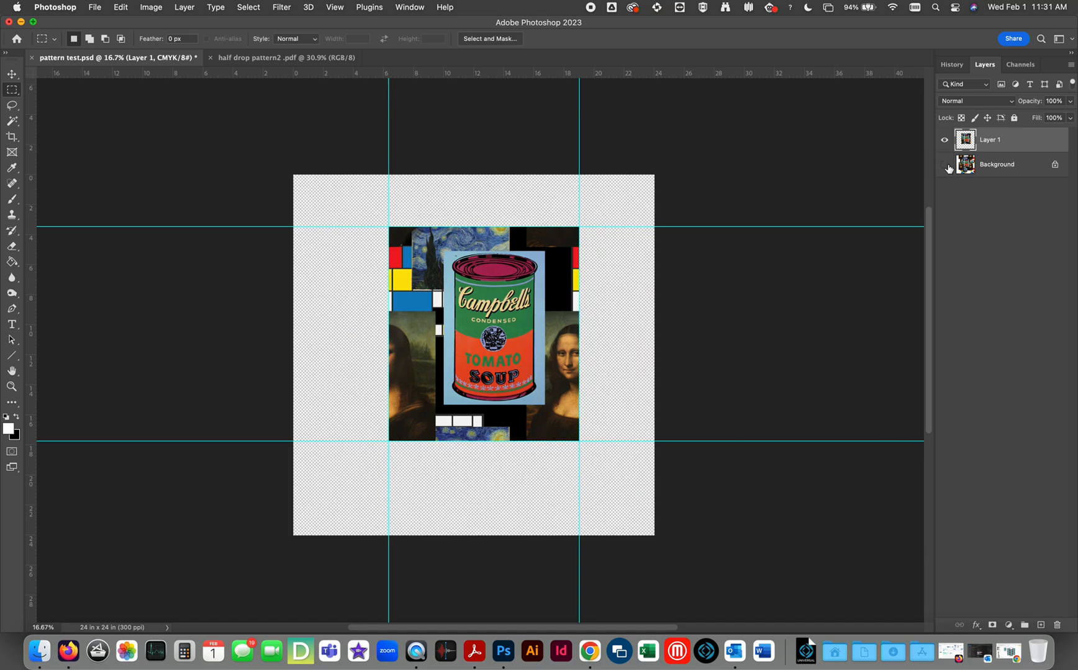
pyautogui.moveTo(959, 165); pyautogui.dragTo(1057, 625)
# - Move the tile into the canvas's upper-left corner and scale it down proportionally to about 66%
pyautogui.press('v')
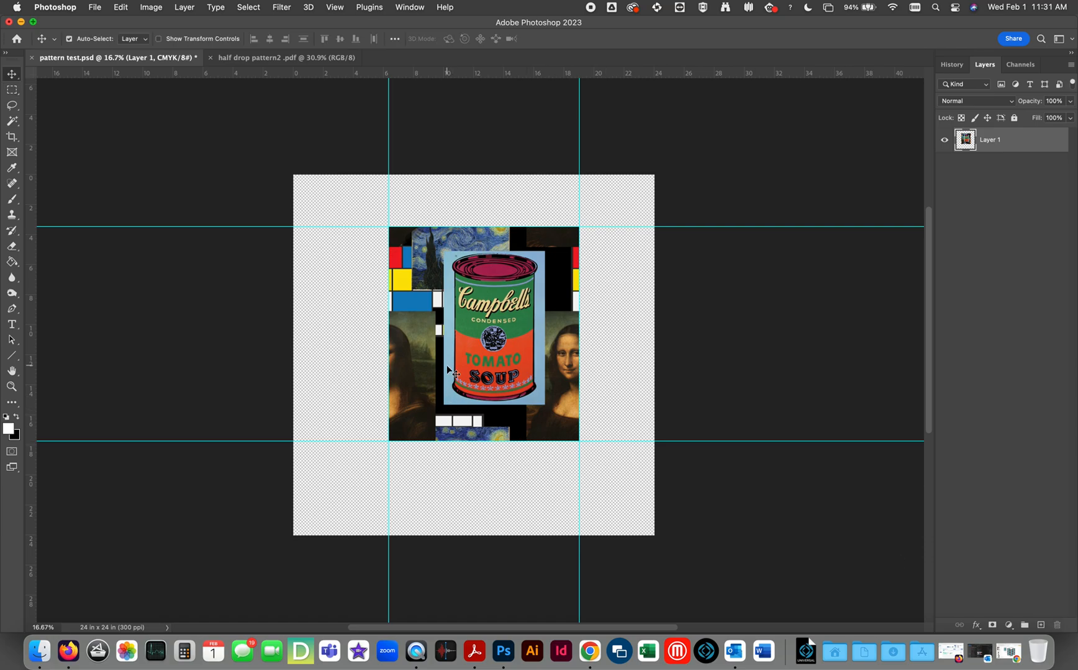
pyautogui.moveTo(527, 314); pyautogui.dragTo(431, 266)
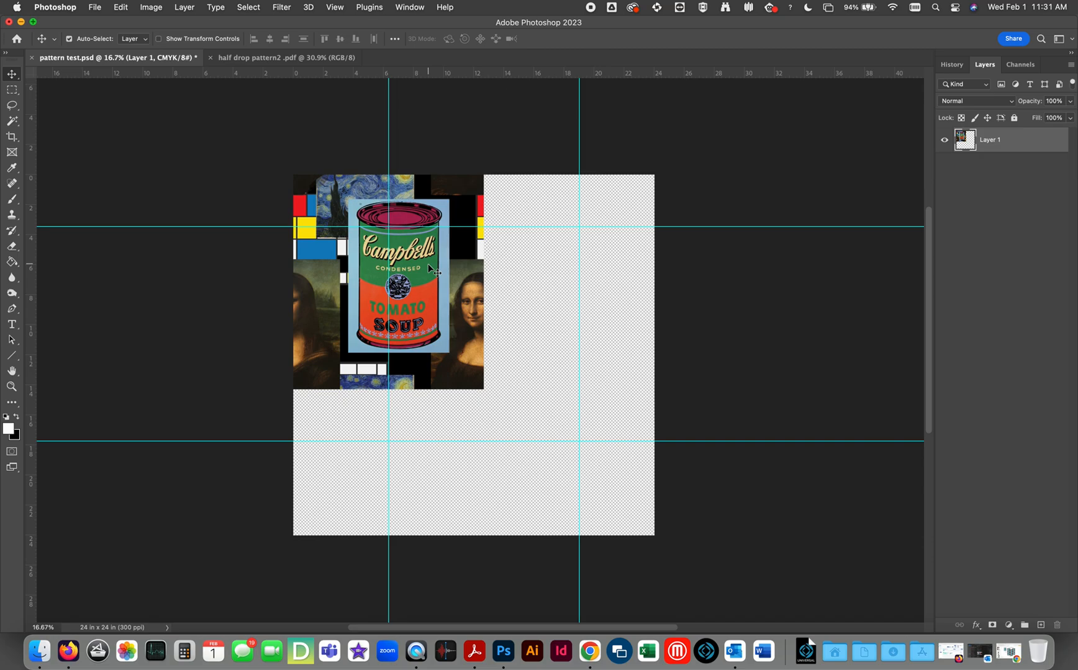
pyautogui.press('super+t')
pyautogui.moveTo(484, 391); pyautogui.dragTo(396, 318)
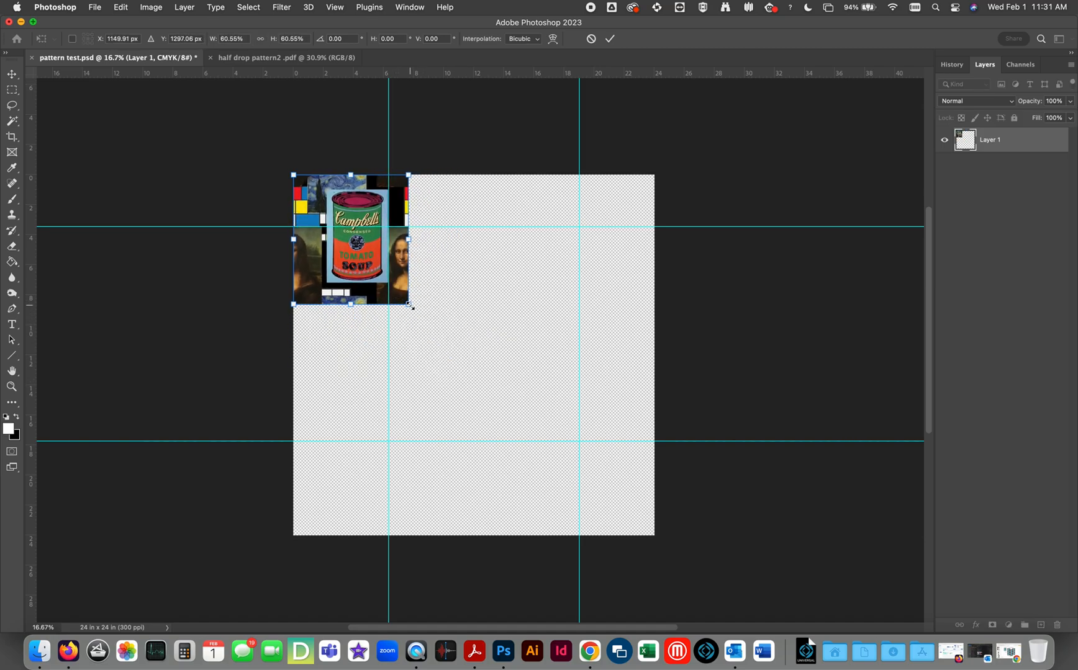
pyautogui.moveTo(408, 304); pyautogui.dragTo(419, 316)
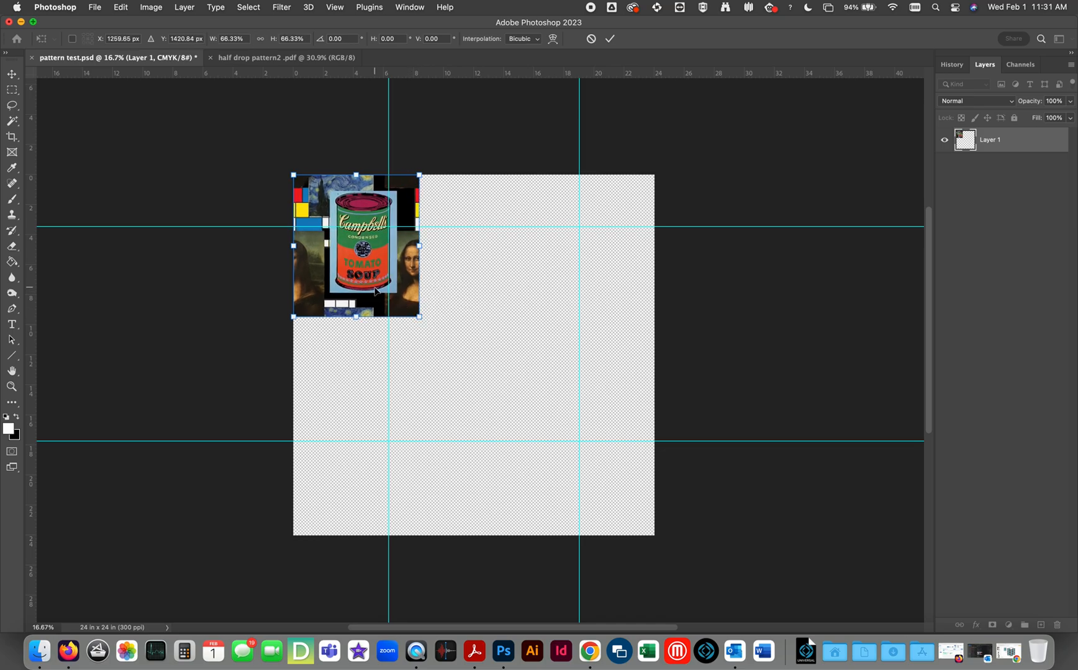
pyautogui.press('Return')
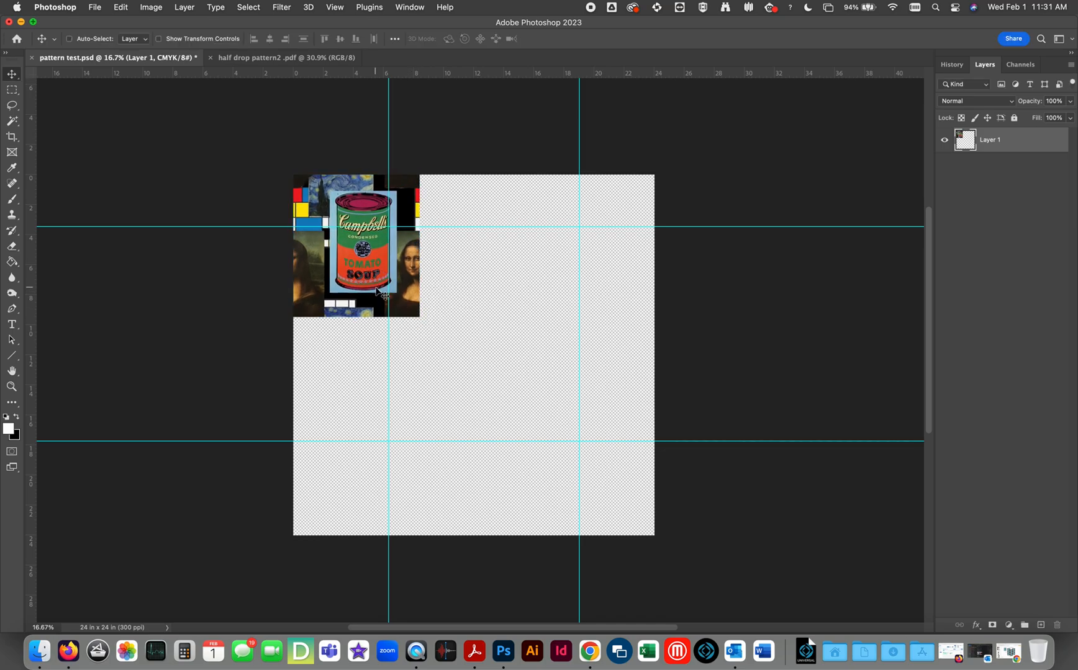
# - Duplicate the tile layer and place the copy edge to edge on the original tile's right side
pyautogui.press('super+j')
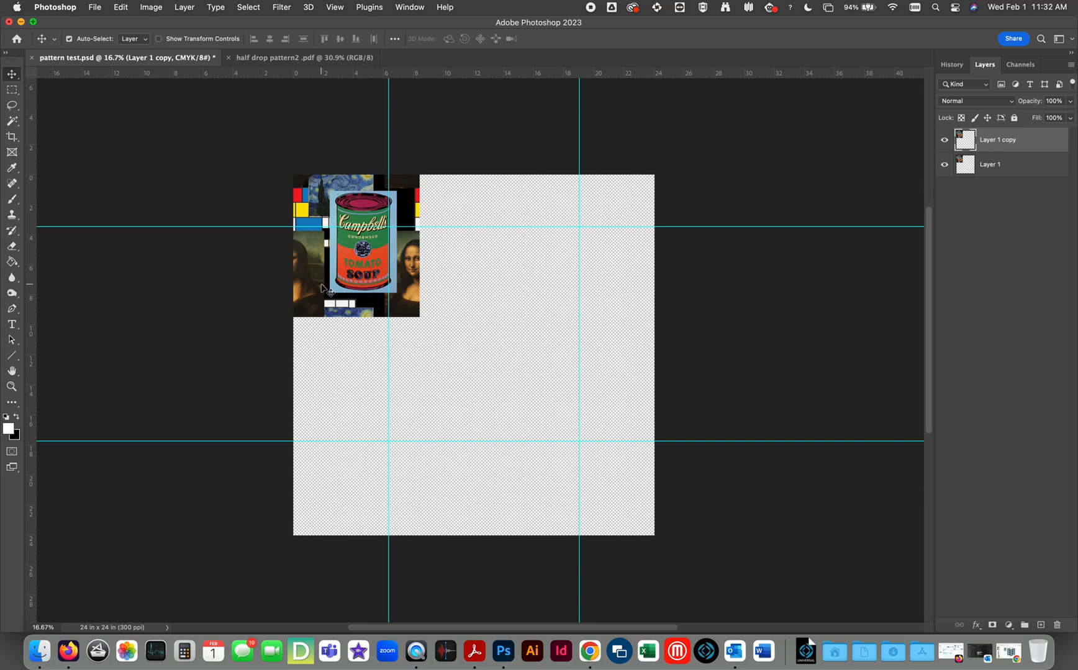
pyautogui.moveTo(303, 291); pyautogui.dragTo(432, 294)
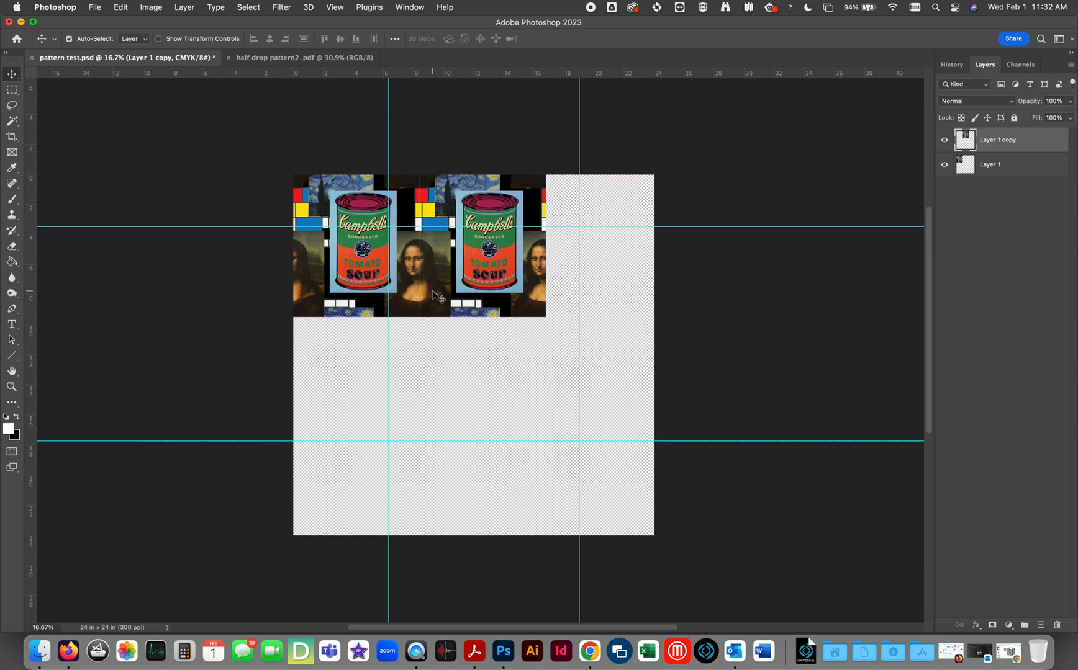
# - Duplicate the tile once more and place it against the second one to complete a row of three across the canvas's upper edge
pyautogui.press('super+j')
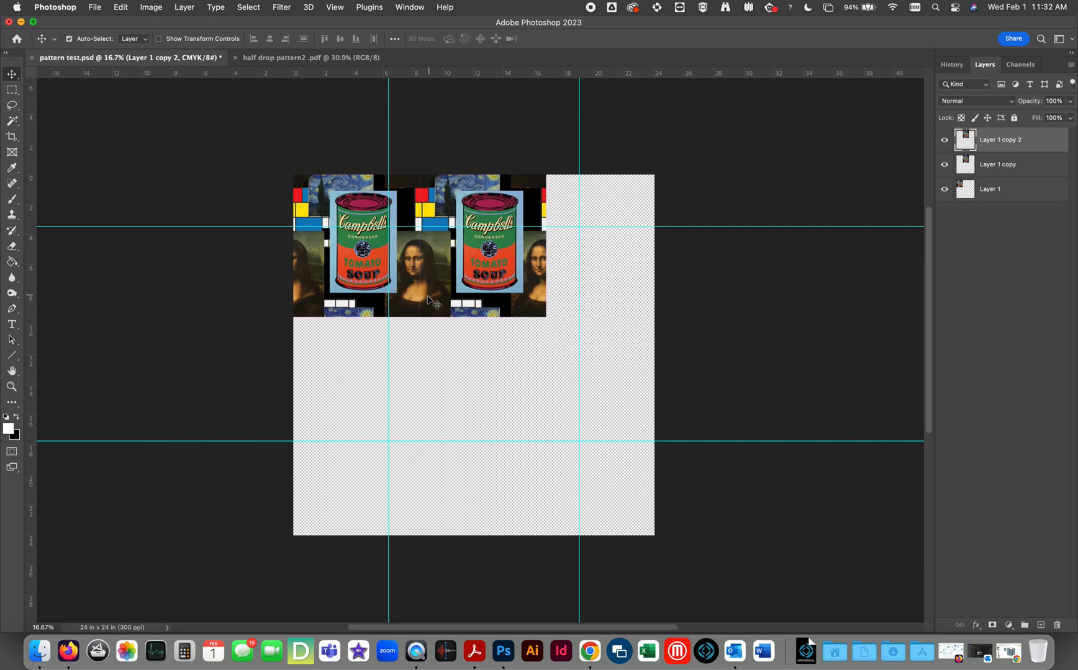
pyautogui.moveTo(416, 294); pyautogui.dragTo(515, 286)
pyautogui.press('super+z')
pyautogui.click(1051, 188)
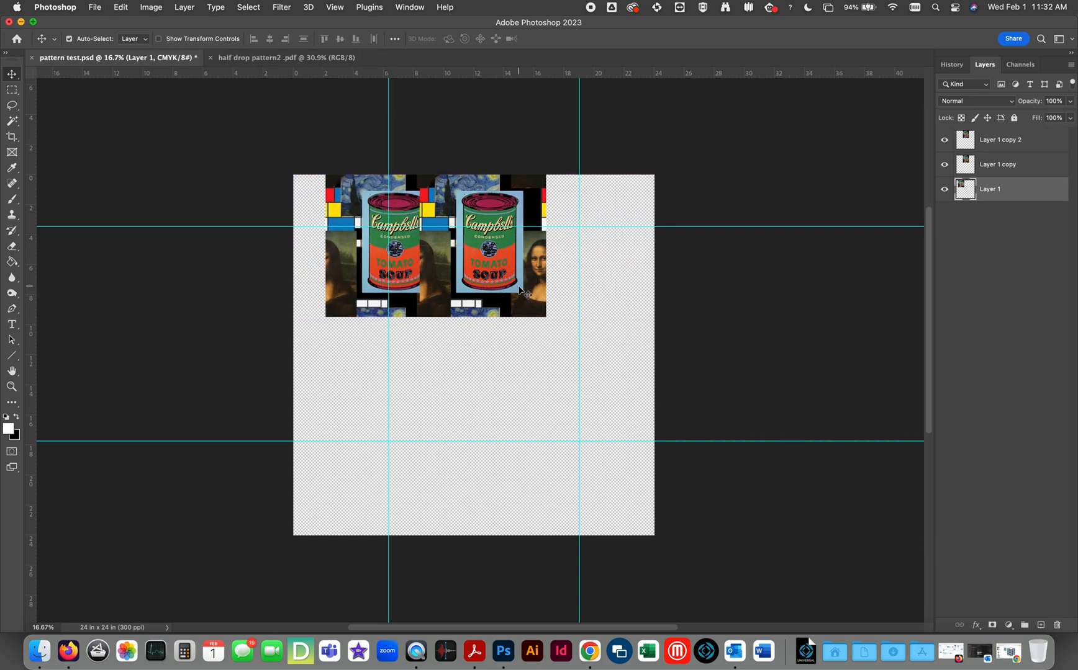
pyautogui.press('super+z')
pyautogui.click(997, 143)
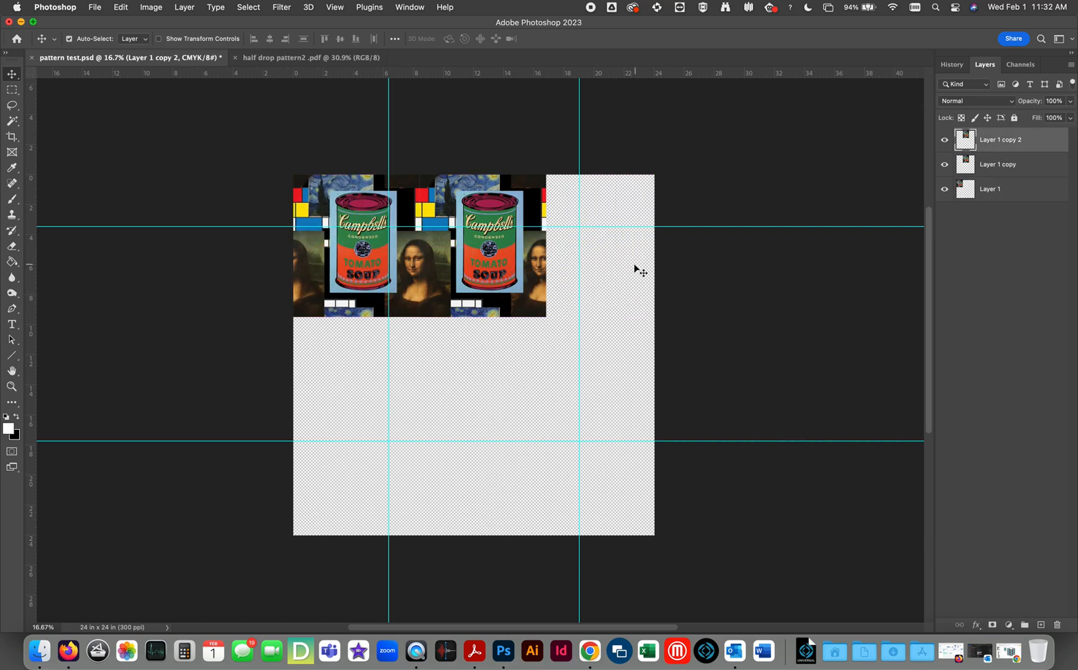
pyautogui.moveTo(476, 280); pyautogui.dragTo(604, 277)
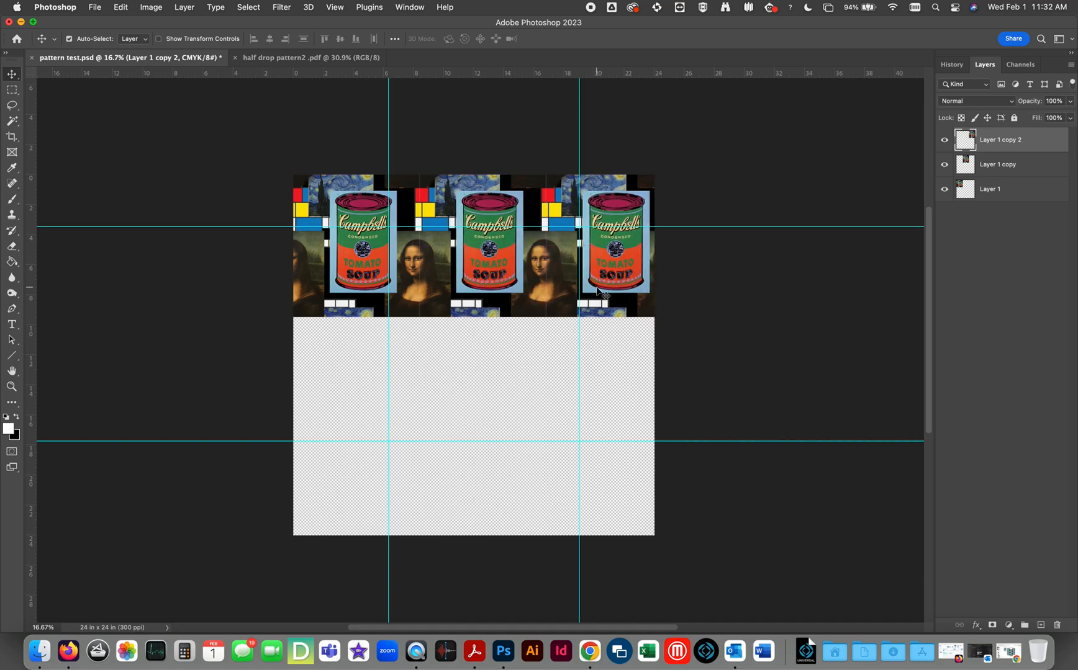
# - Hide the guides
pyautogui.press('super+semicolon')
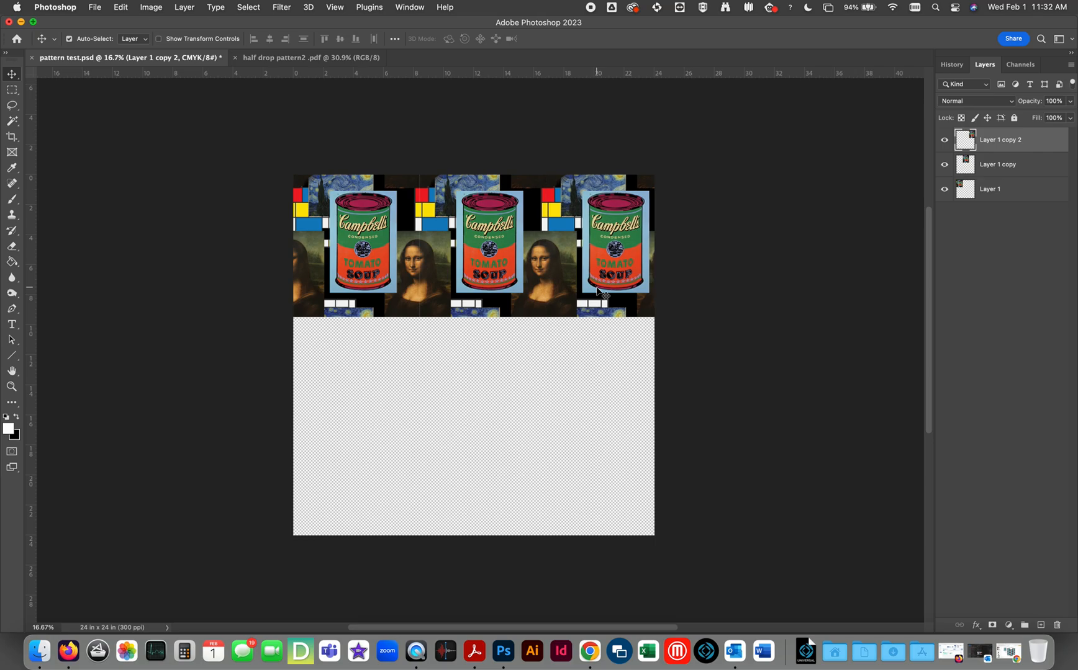
# - Merge the three visible tile layers and flatten the image
pyautogui.click(1072, 66)
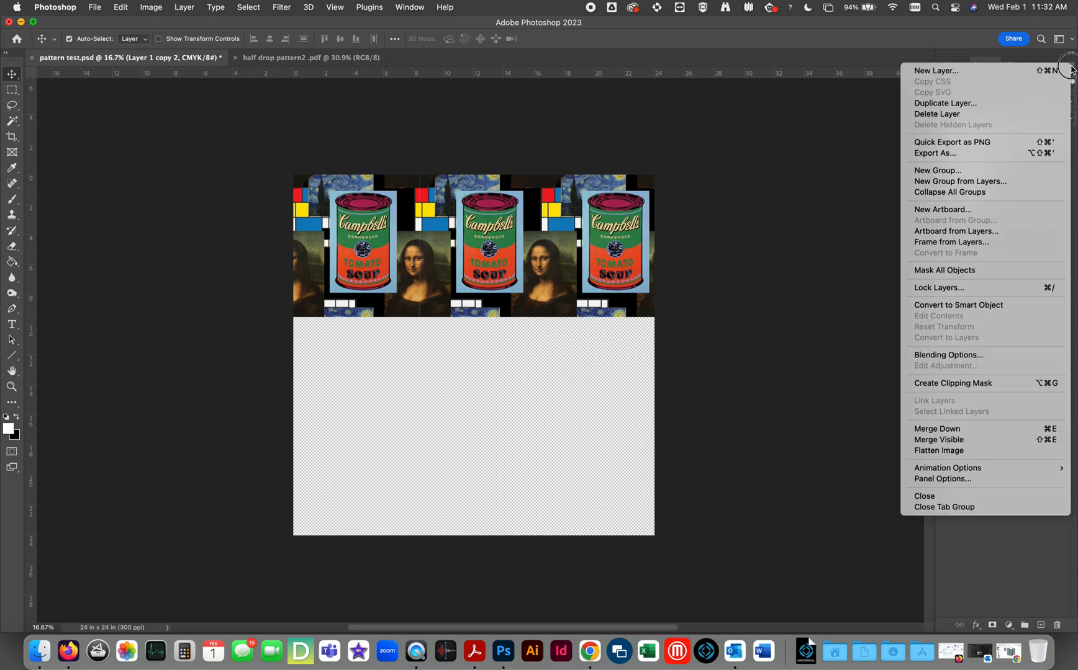
pyautogui.click(973, 439)
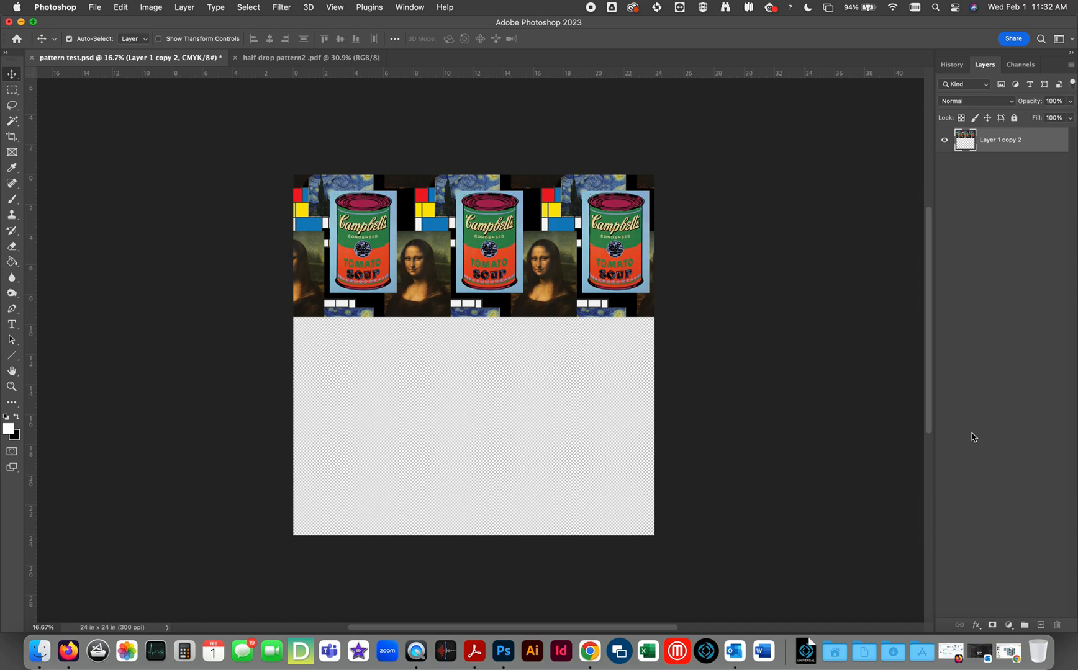
pyautogui.click(1073, 67)
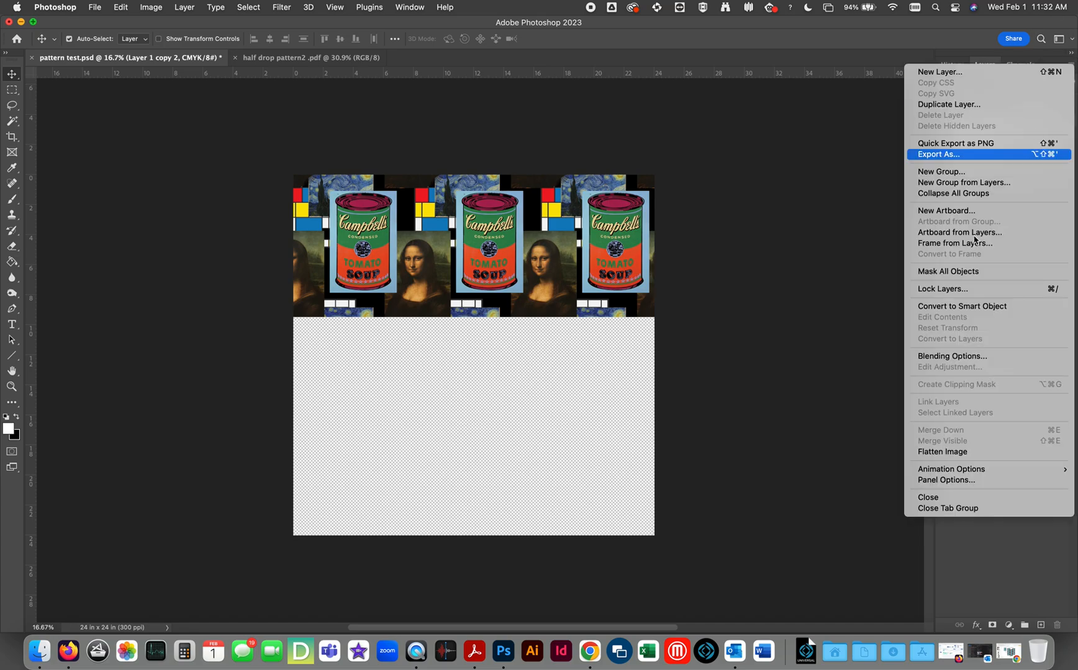
pyautogui.click(959, 458)
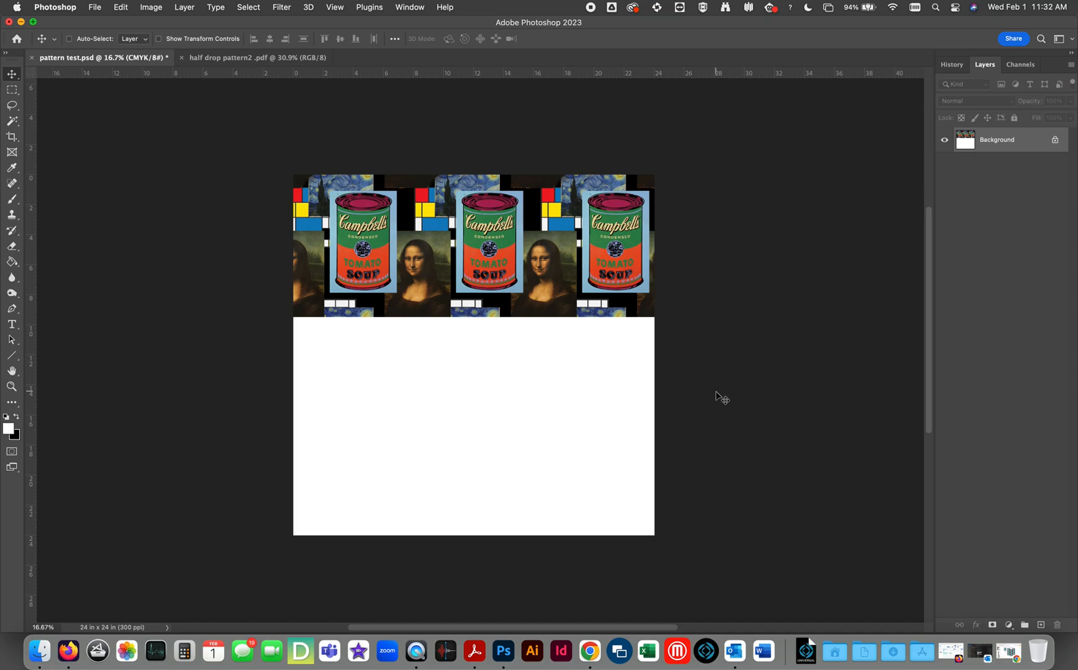
# - Duplicate the tile row and place it directly beneath the first row, nudging it until no gap shows between them
pyautogui.press('super+j')
pyautogui.moveTo(595, 247); pyautogui.dragTo(594, 351)
pyautogui.press('Up')
pyautogui.press('Up')
pyautogui.press('Up')
pyautogui.press('Up')
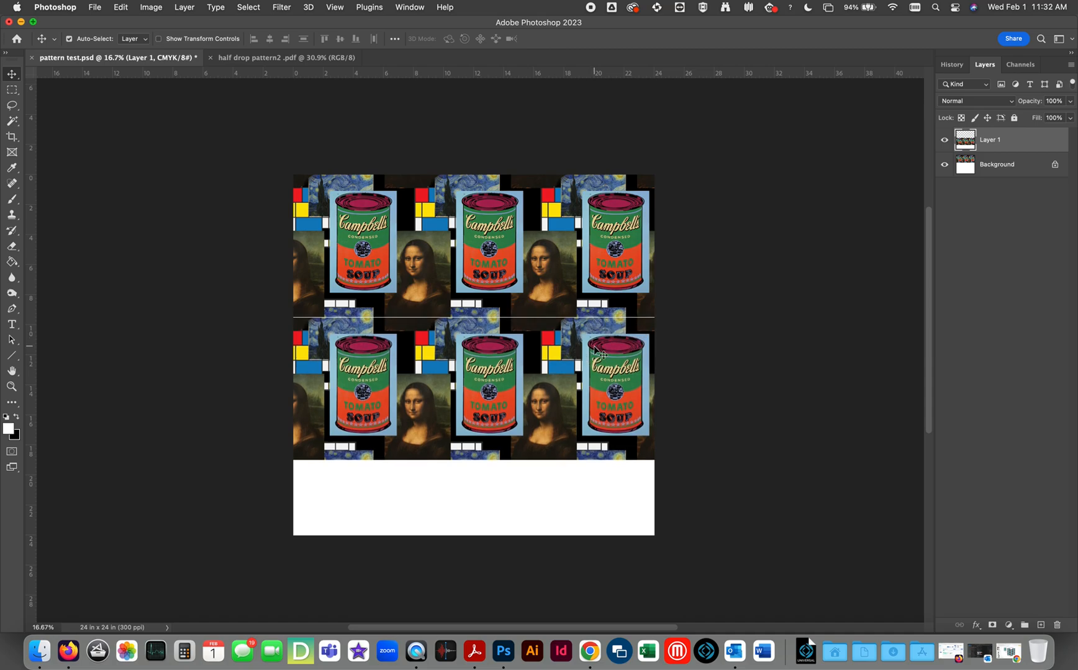
pyautogui.press('Down')
pyautogui.press('Up')
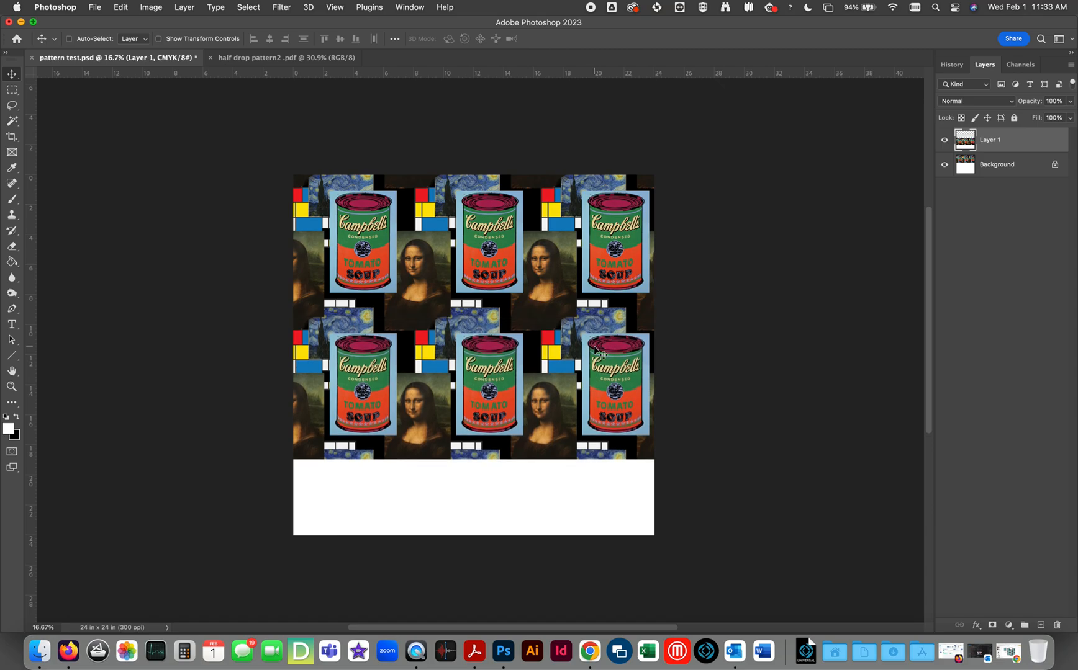
# - Duplicate the second row, place it below to fill the rest of the canvas, and flatten the image
pyautogui.press('super+j')
pyautogui.moveTo(617, 331); pyautogui.dragTo(603, 473)
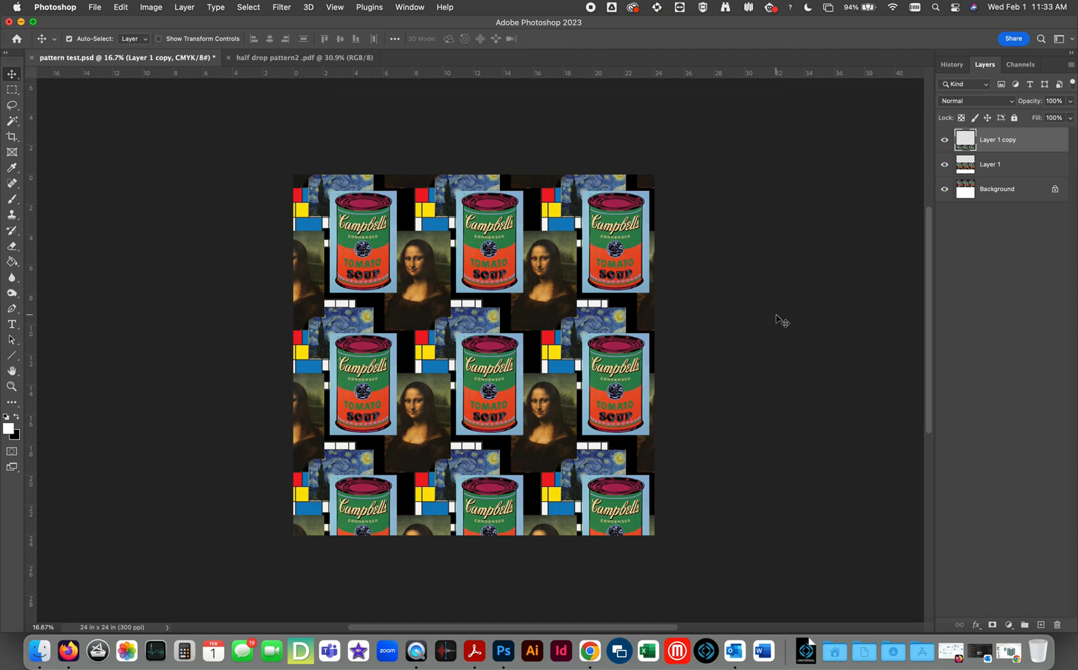
pyautogui.click(1071, 65)
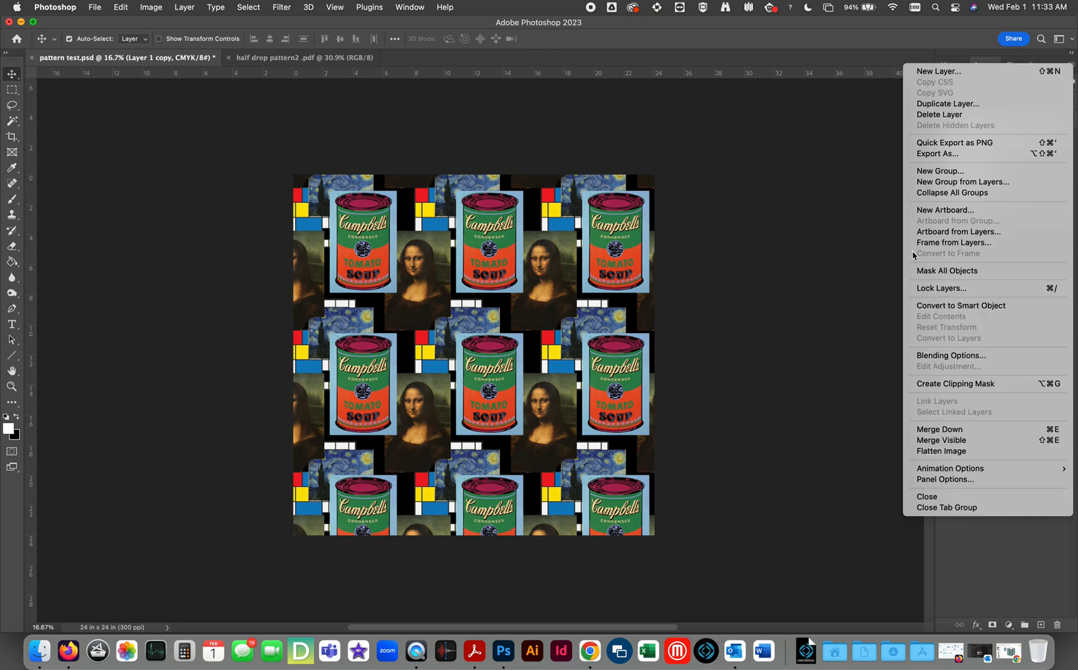
pyautogui.click(982, 454)
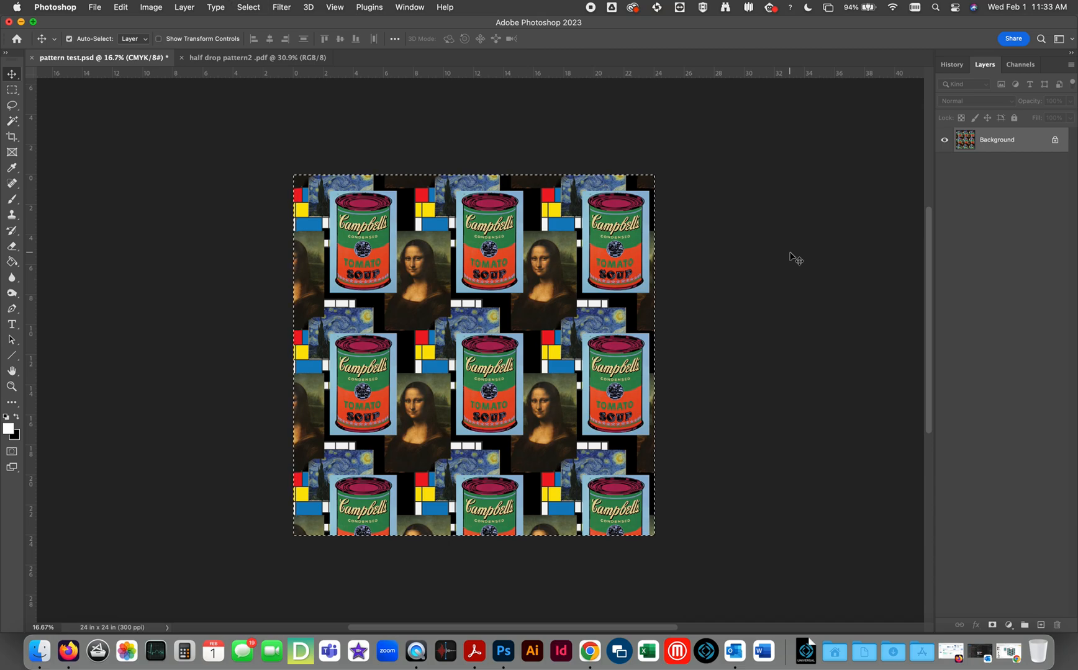
# - Scale the whole pattern to about 38% in the canvas's upper-left corner and copy it to a new layer
pyautogui.press('super+t')
pyautogui.moveTo(652, 532); pyautogui.dragTo(416, 317)
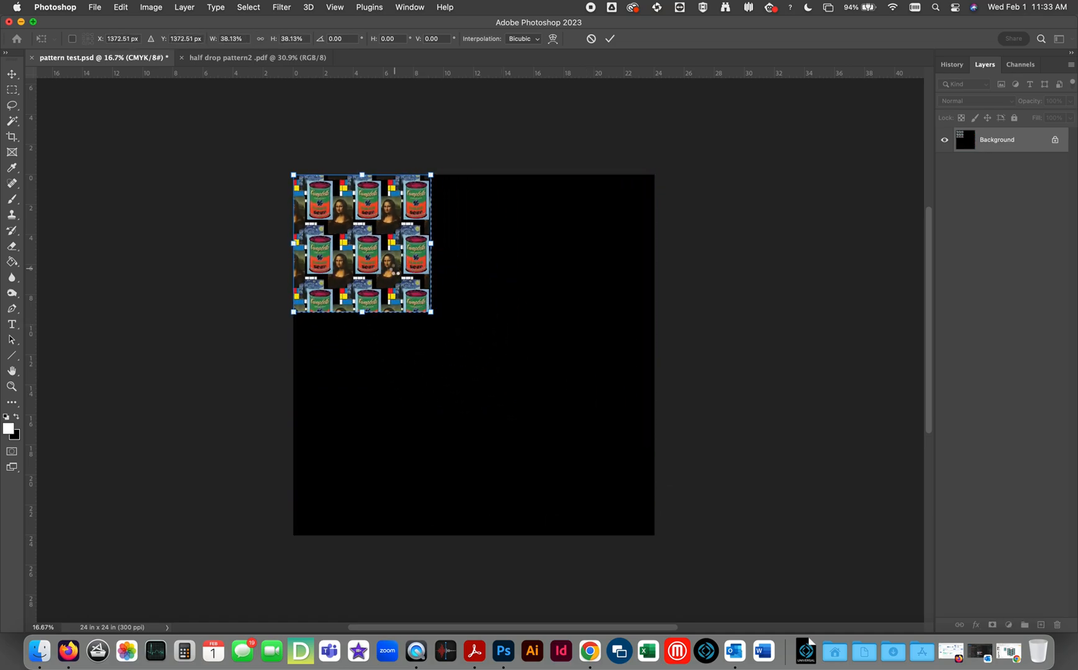
pyautogui.press('Return')
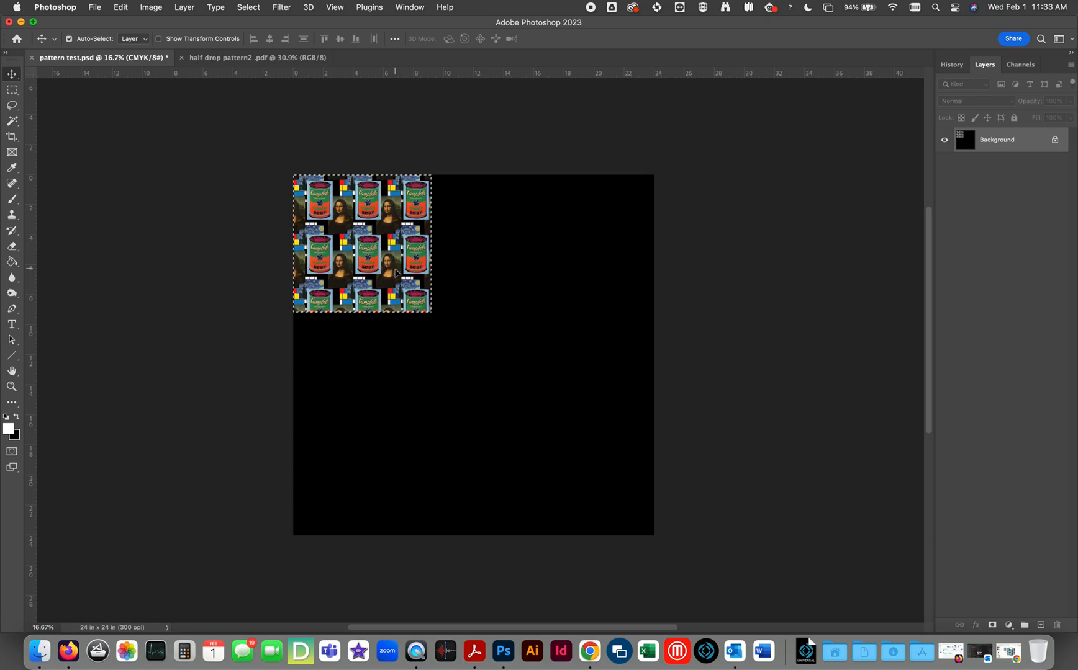
pyautogui.press('super+j')
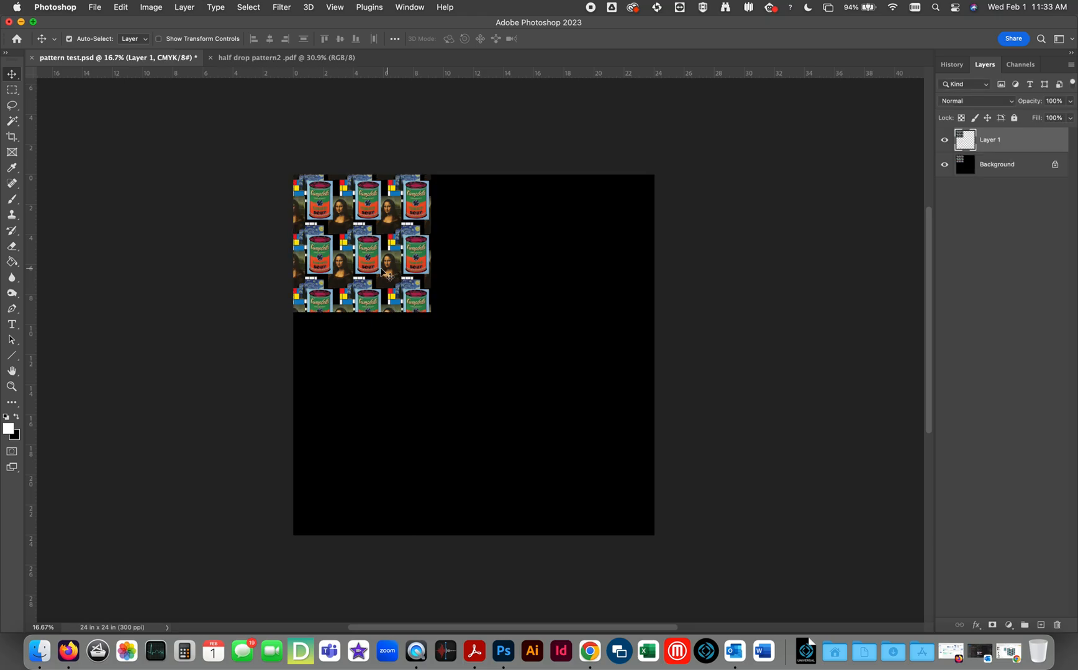
# - Place copies of the reduced pattern side by side to span the canvas width, and flatten the image
pyautogui.moveTo(347, 283); pyautogui.dragTo(580, 283)
pyautogui.press('super+j')
pyautogui.moveTo(593, 282); pyautogui.dragTo(593, 283)
pyautogui.click(1073, 66)
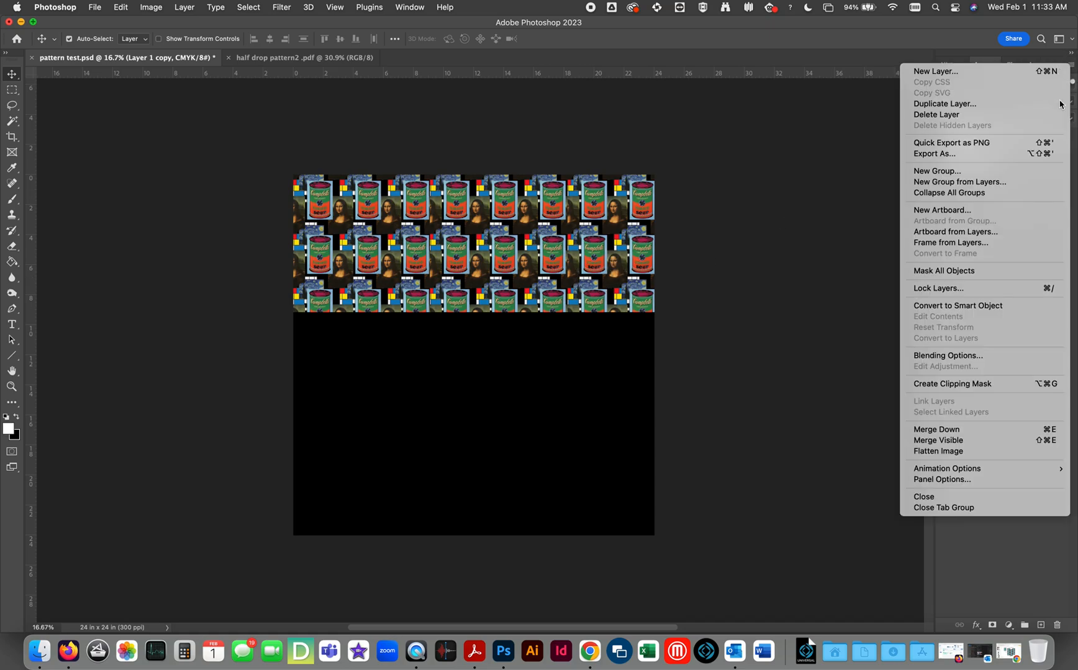
pyautogui.click(892, 410)
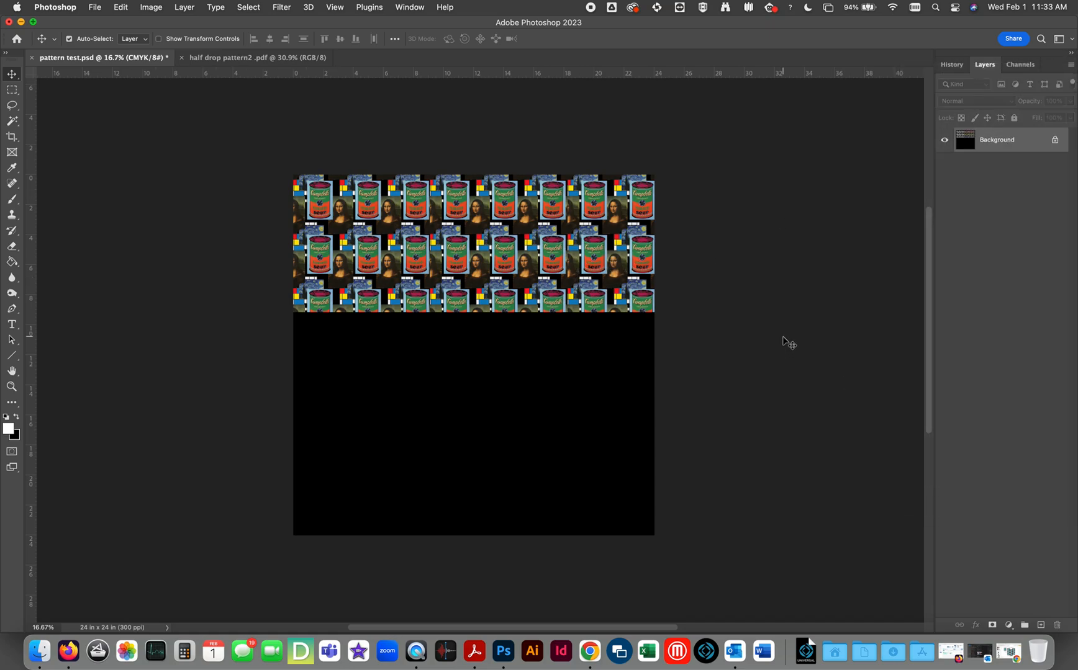
# - Duplicate the reduced pattern strip twice and stack the copies downward to cover the black area of the canvas
pyautogui.press('super+j')
pyautogui.moveTo(595, 205); pyautogui.dragTo(590, 525)
pyautogui.press('super+j')
pyautogui.click(1007, 166)
pyautogui.moveTo(618, 369)
pyautogui.mouseDown()
pyautogui.moveTo(614, 381)
pyautogui.moveTo(617, 369)
pyautogui.mouseUp()
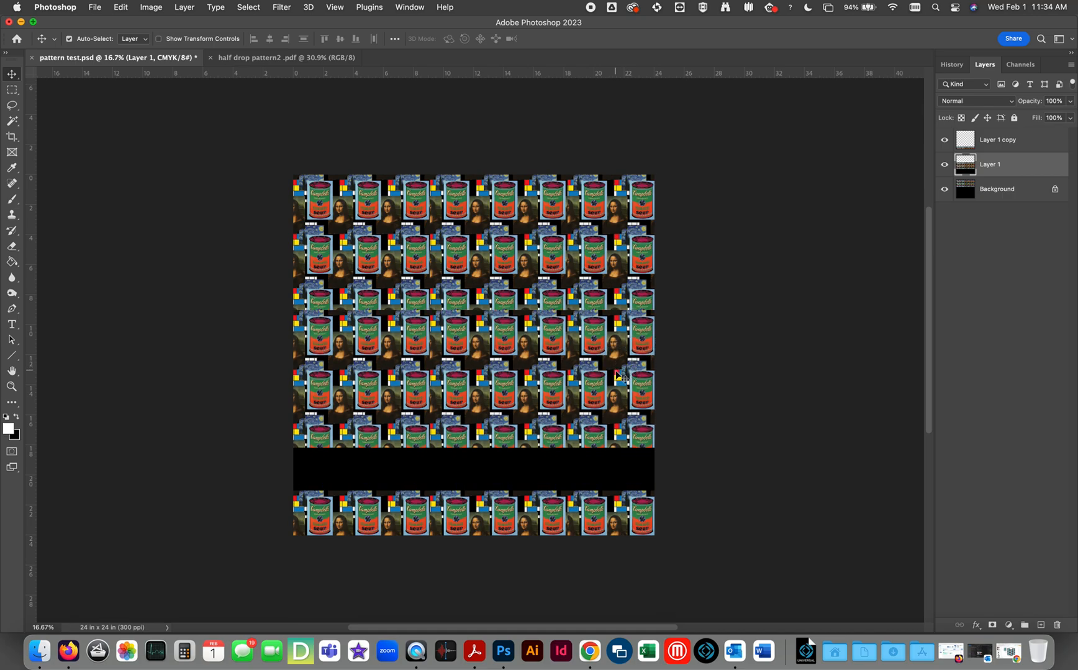
pyautogui.click(993, 142)
pyautogui.moveTo(535, 502); pyautogui.dragTo(553, 430)
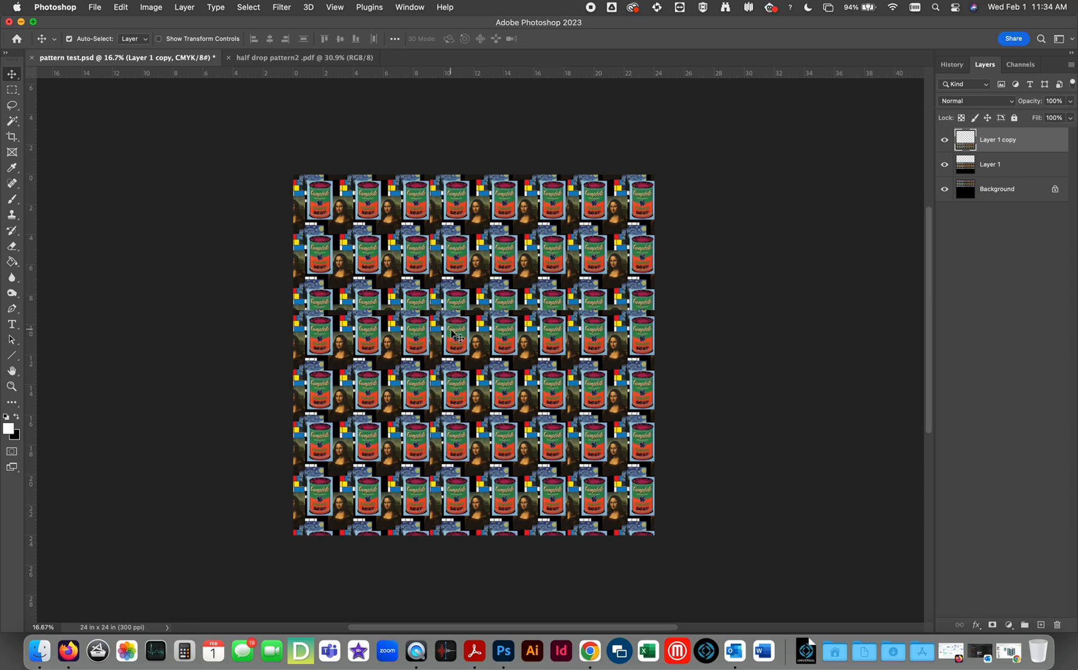
# - Realign the two lower strips so their can rows match the strip above, and flatten the image
pyautogui.click(989, 166)
pyautogui.moveTo(575, 364); pyautogui.dragTo(578, 331)
pyautogui.click(1011, 145)
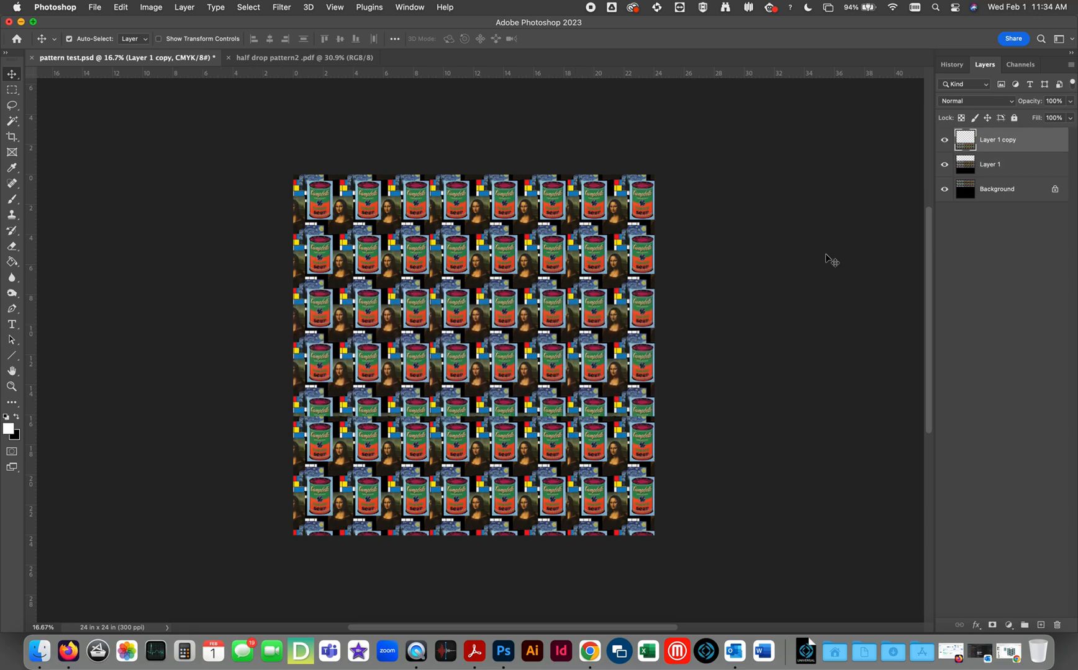
pyautogui.moveTo(634, 437); pyautogui.dragTo(628, 414)
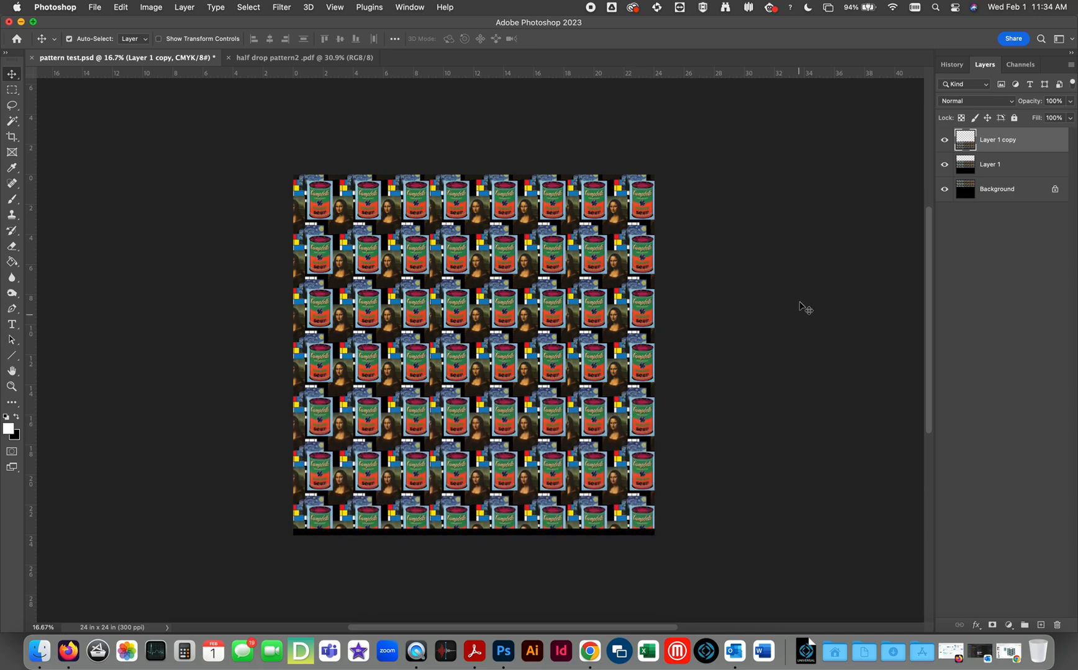
pyautogui.click(1070, 66)
pyautogui.click(964, 447)
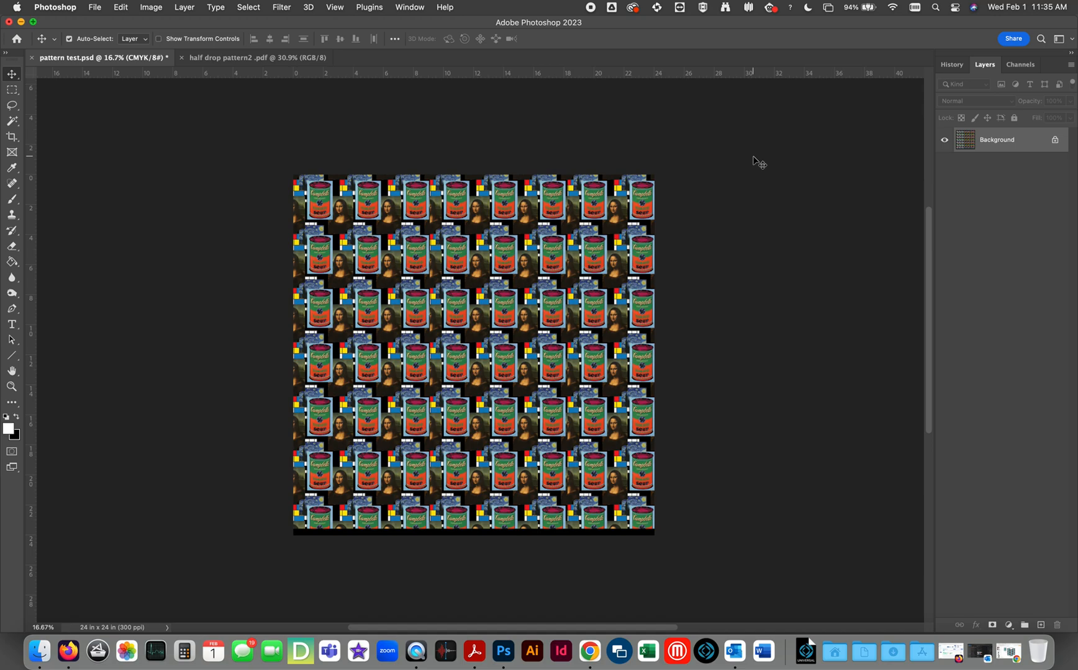
# - Undo the reduced pattern, the flattening and the tile rows, back to the single tile with its unmoved duplicate
pyautogui.press('super+z')
pyautogui.press('super+z')
pyautogui.press('super+z')
pyautogui.press('super+z')
pyautogui.press('super+z')
pyautogui.press('super+z')
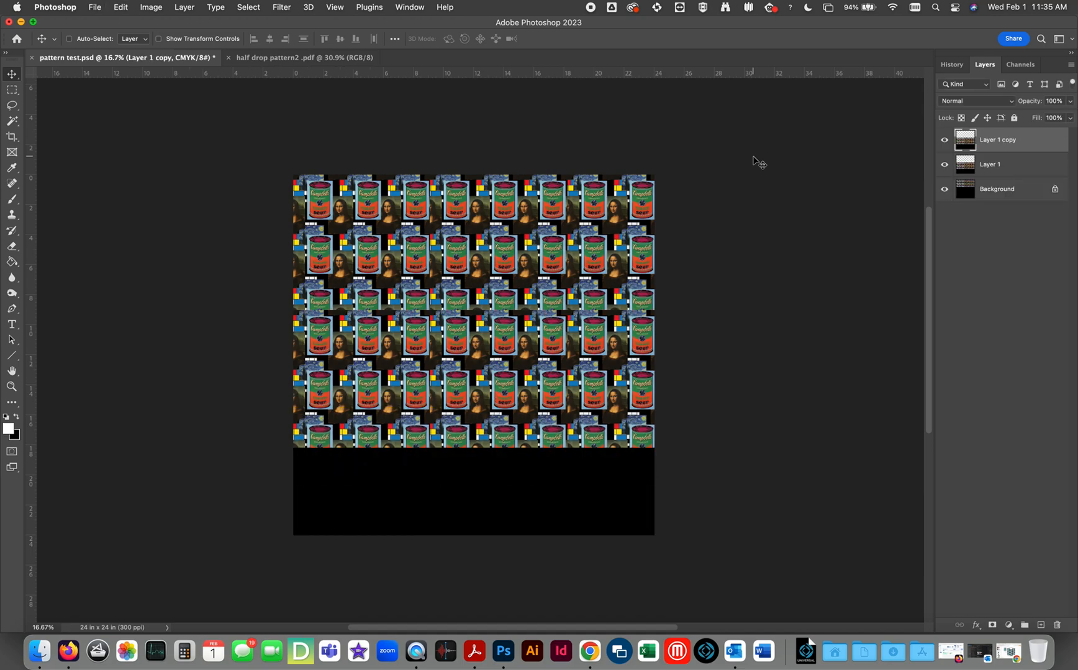
pyautogui.press('super+z')
pyautogui.press('super+z')
pyautogui.press('super+z')
pyautogui.press('super+z')
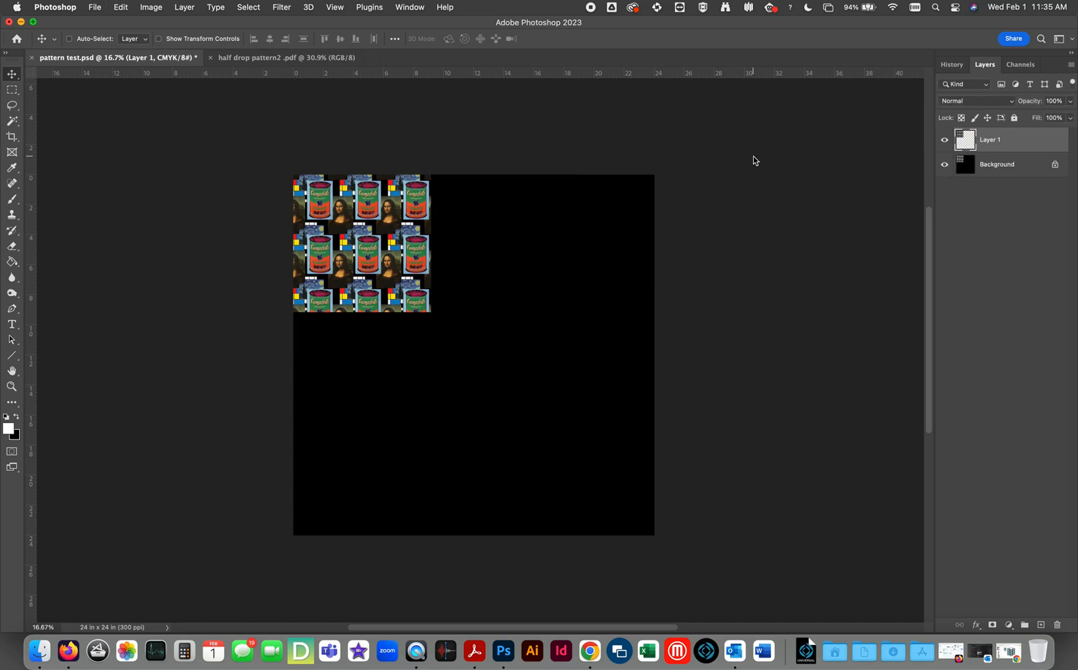
pyautogui.press('super+z')
pyautogui.press('super+z')
pyautogui.press('super+z')
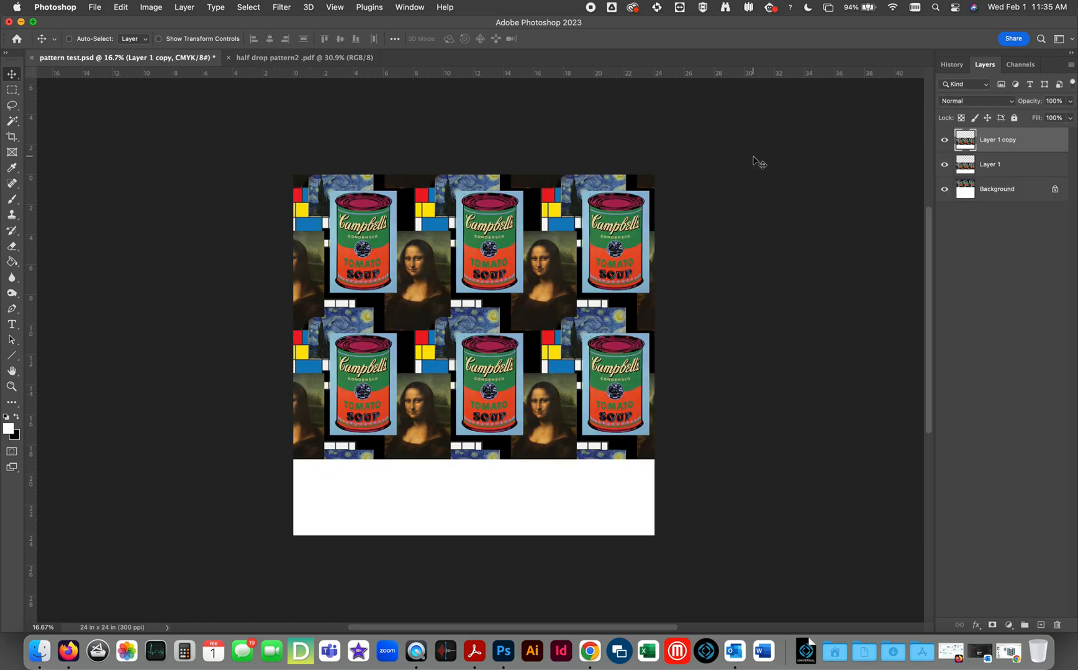
pyautogui.press('super+z')
pyautogui.press('super+z')
pyautogui.press('super+z')
pyautogui.press('super+z')
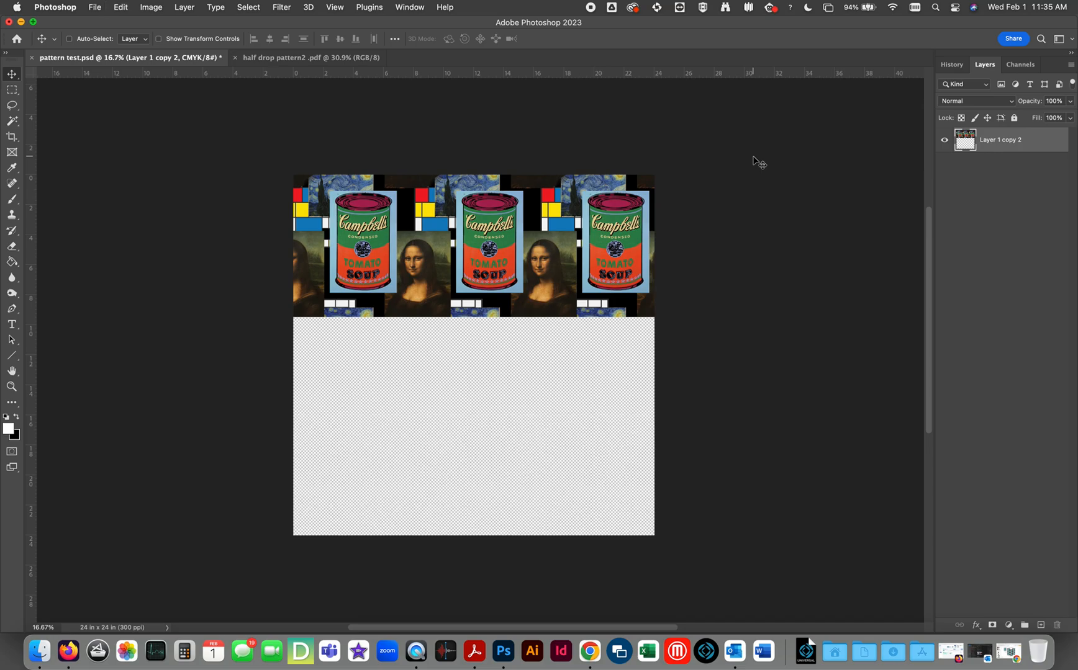
pyautogui.press('super+z')
pyautogui.press('super+z')
pyautogui.press('super+z')
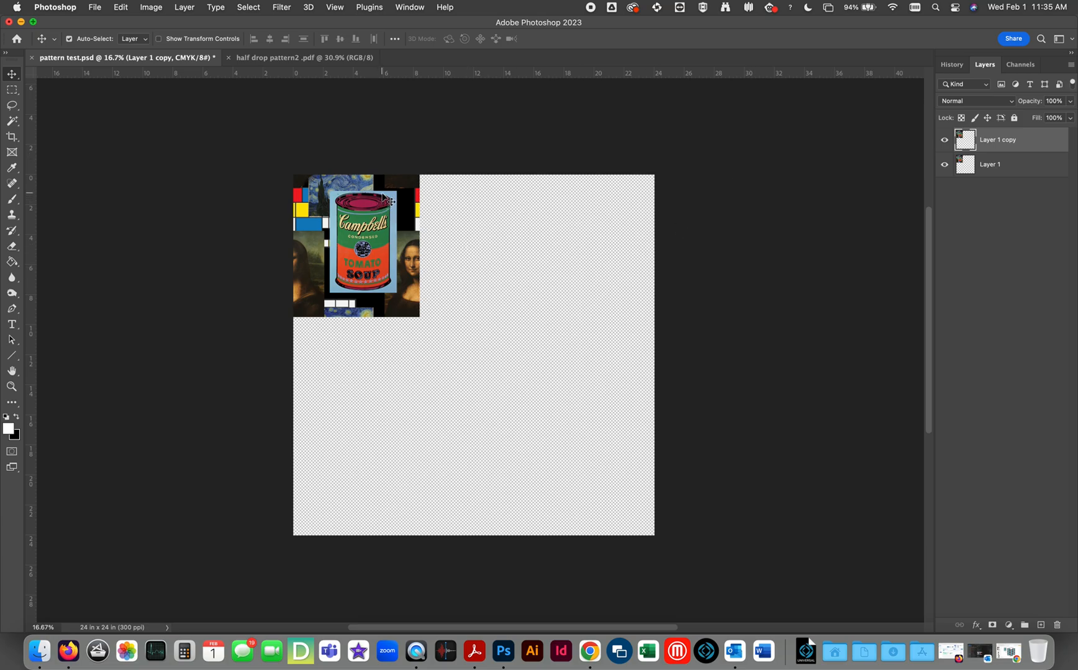
# - Stack the tile copy and one more duplicate directly below the original as a full-height column, and merge the visible layers
pyautogui.moveTo(389, 201); pyautogui.dragTo(388, 341)
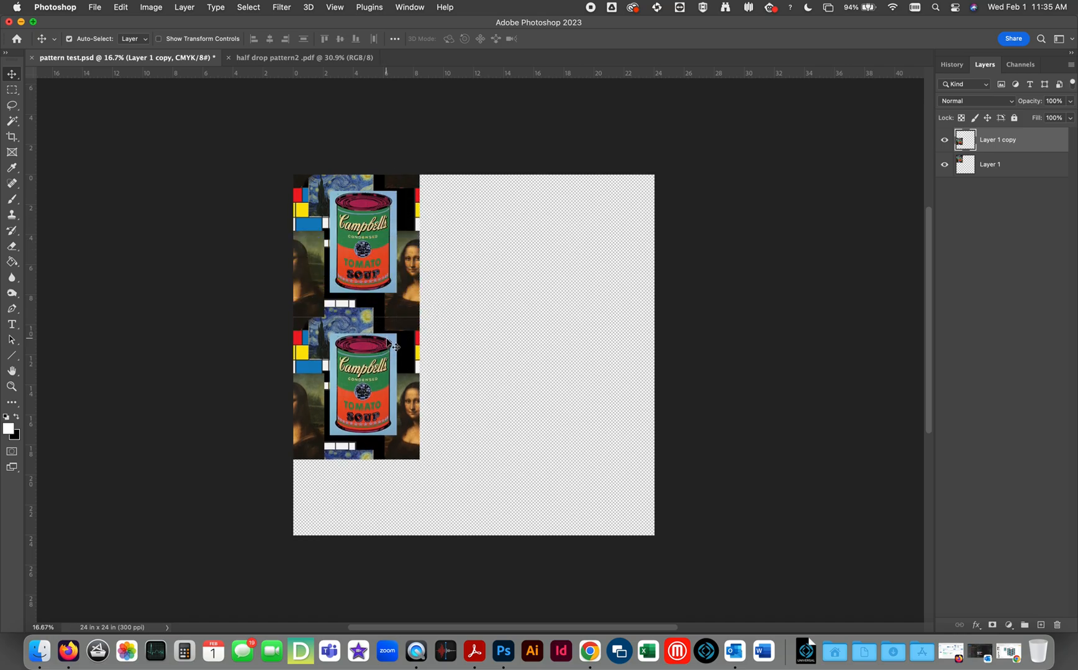
pyautogui.press('super+j')
pyautogui.moveTo(389, 345); pyautogui.dragTo(365, 488)
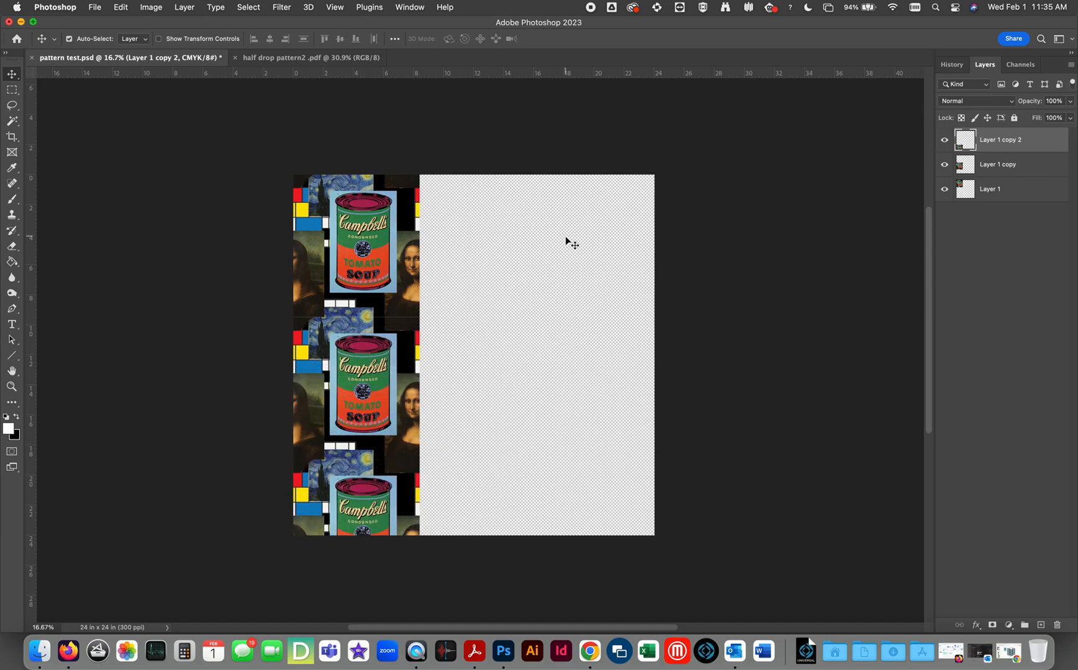
pyautogui.click(1069, 65)
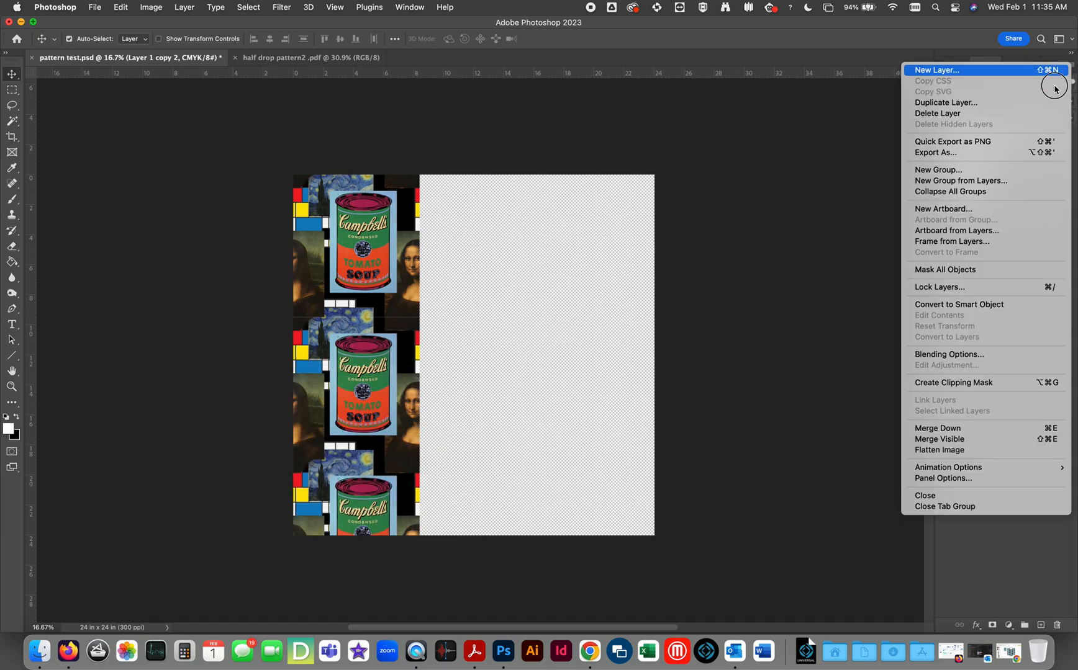
pyautogui.click(1016, 439)
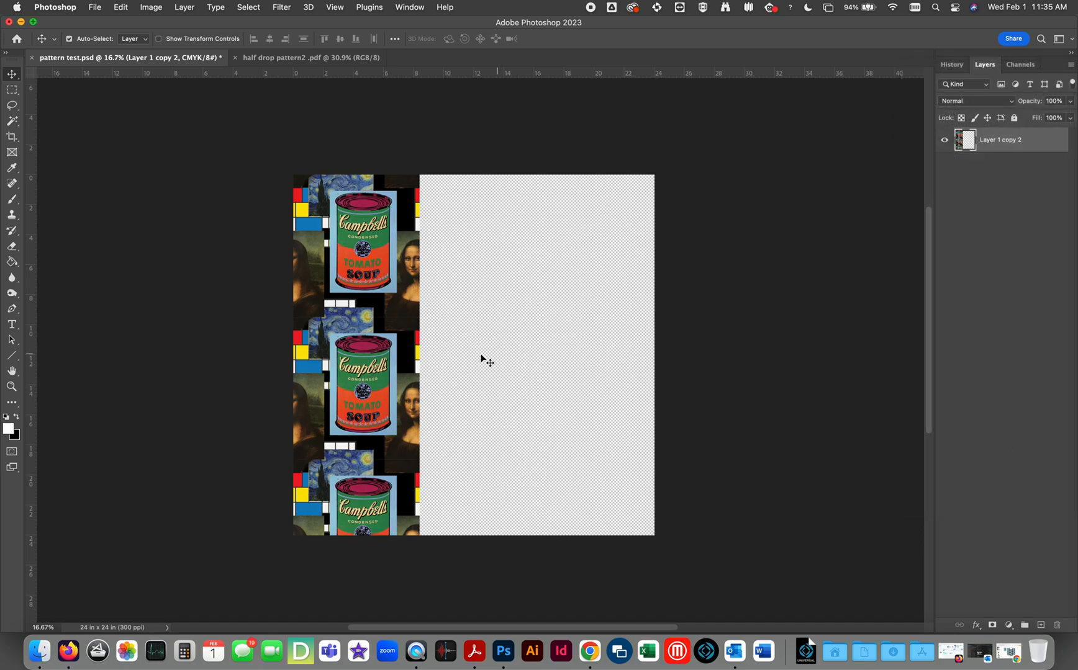
# - Duplicate the full-height tile column and place the copy flush against the original's right edge
pyautogui.press('super+j')
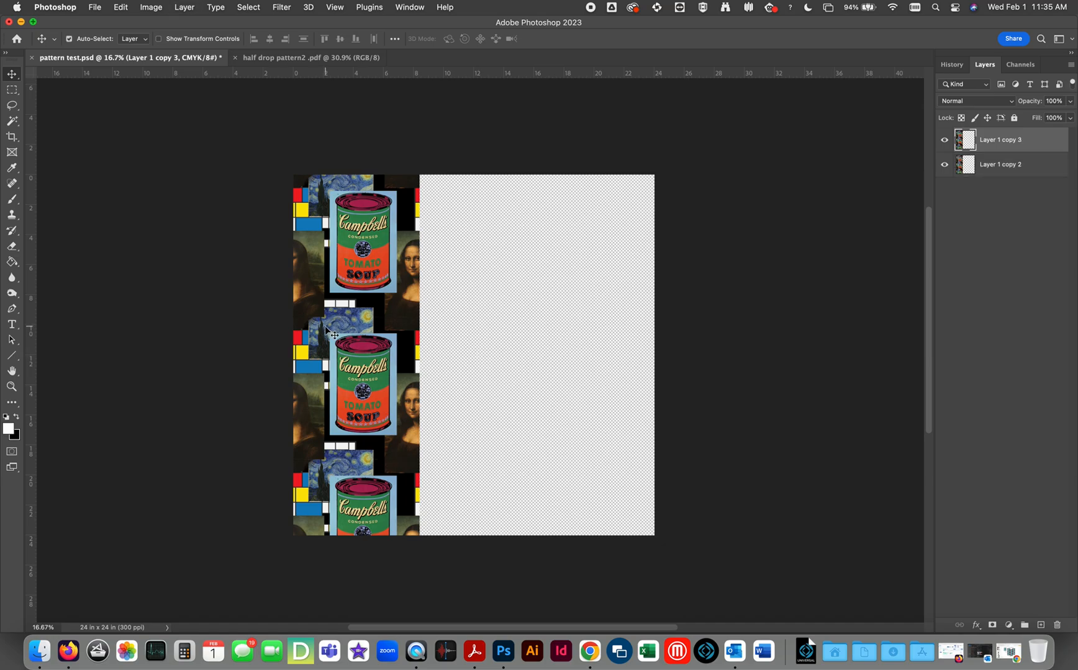
pyautogui.moveTo(320, 302); pyautogui.dragTo(459, 306)
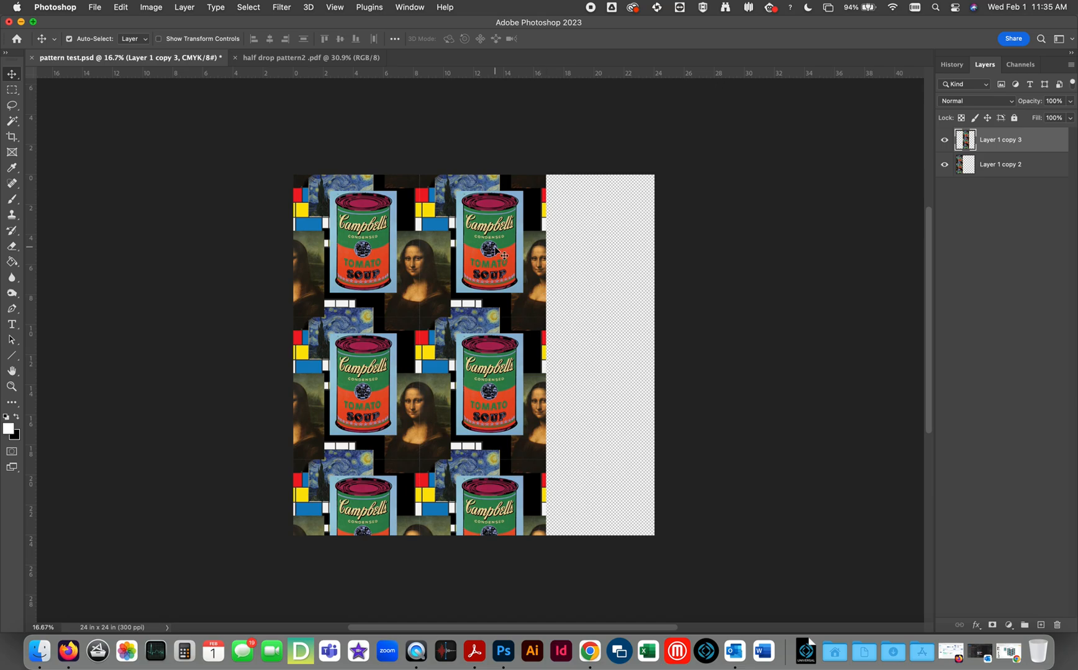
# - Show the guides and align them to the upper edges of the first two can rows and left edges of both can columns
pyautogui.press('super+semicolon')
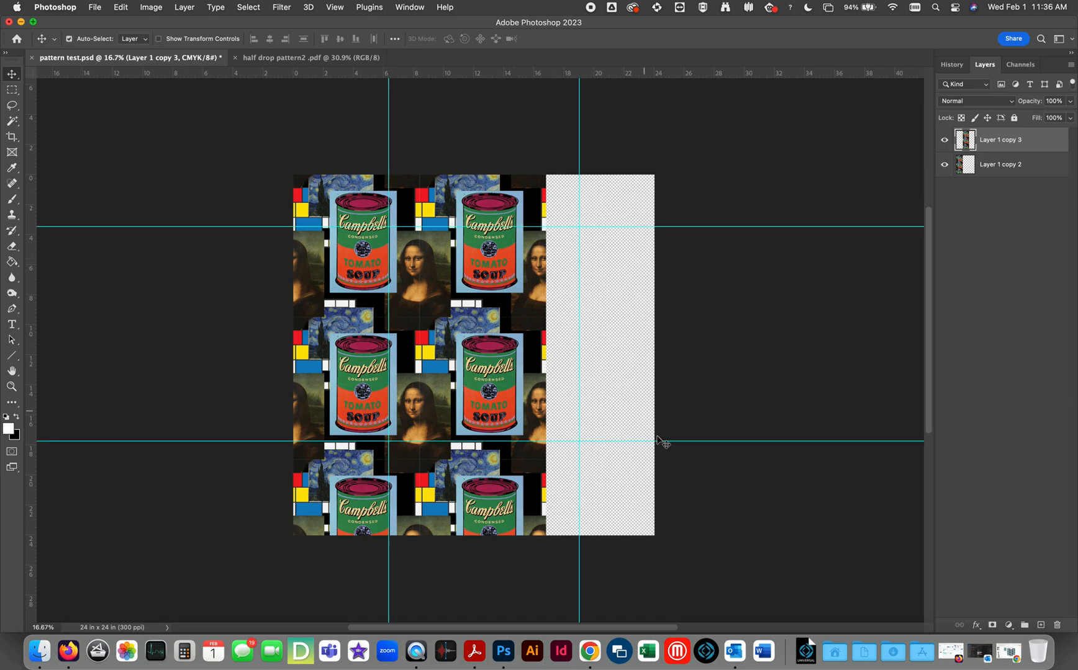
pyautogui.moveTo(260, 228); pyautogui.dragTo(249, 191)
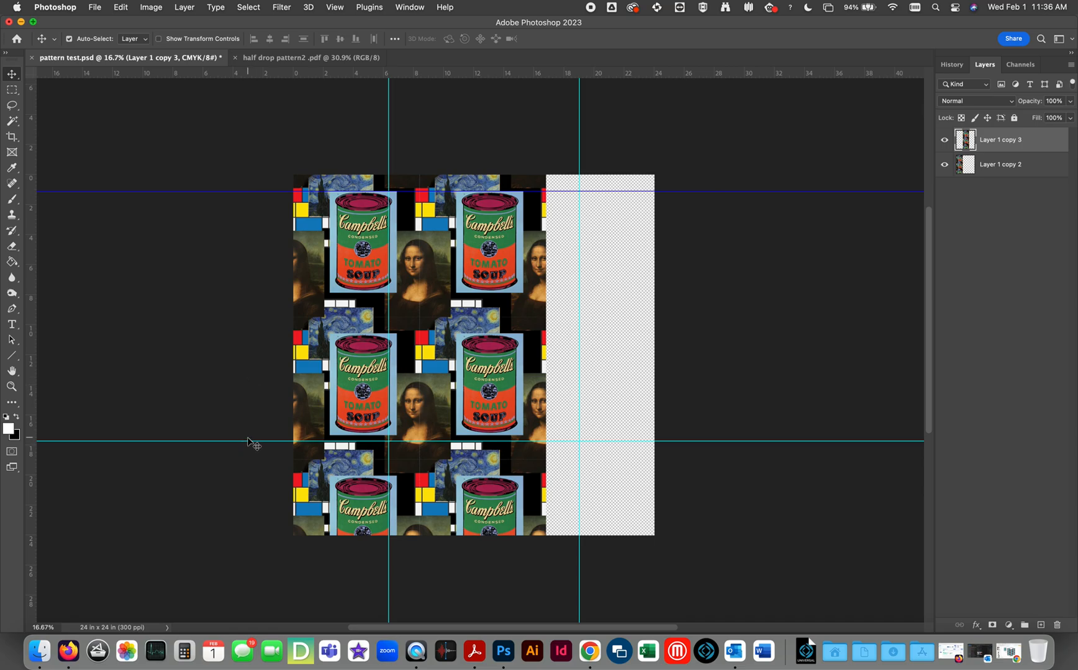
pyautogui.moveTo(246, 442); pyautogui.dragTo(254, 335)
pyautogui.moveTo(388, 133); pyautogui.dragTo(329, 129)
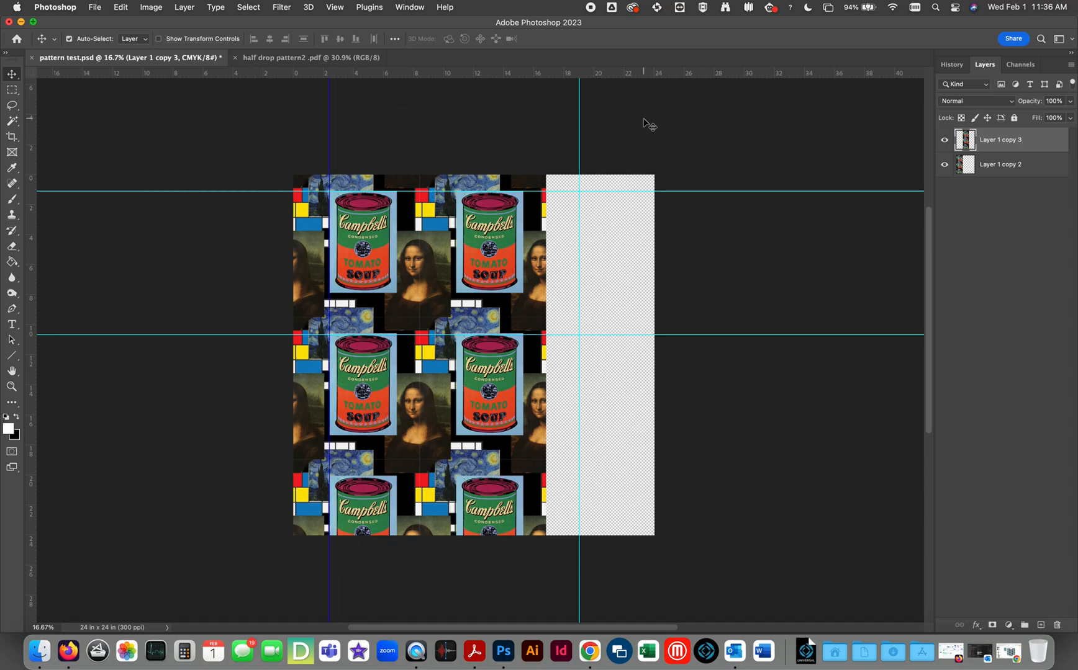
pyautogui.moveTo(578, 113); pyautogui.dragTo(456, 121)
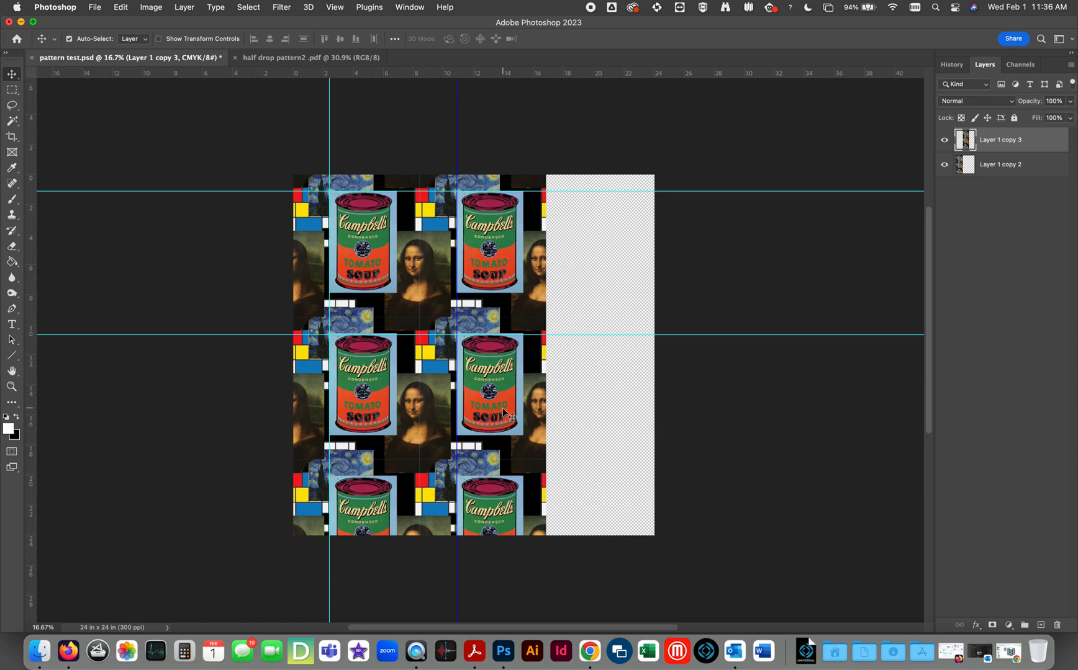
# - Duplicate the second column, place the copy beside it to cover the remaining transparent area, and hide the guides
pyautogui.press('super')
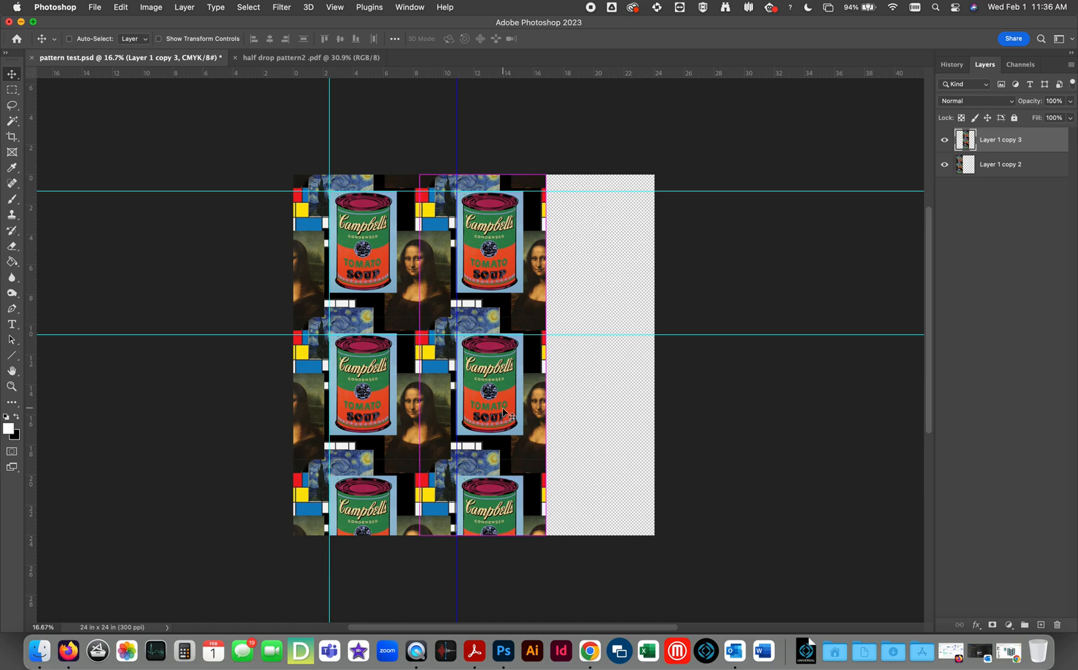
pyautogui.press('super+j')
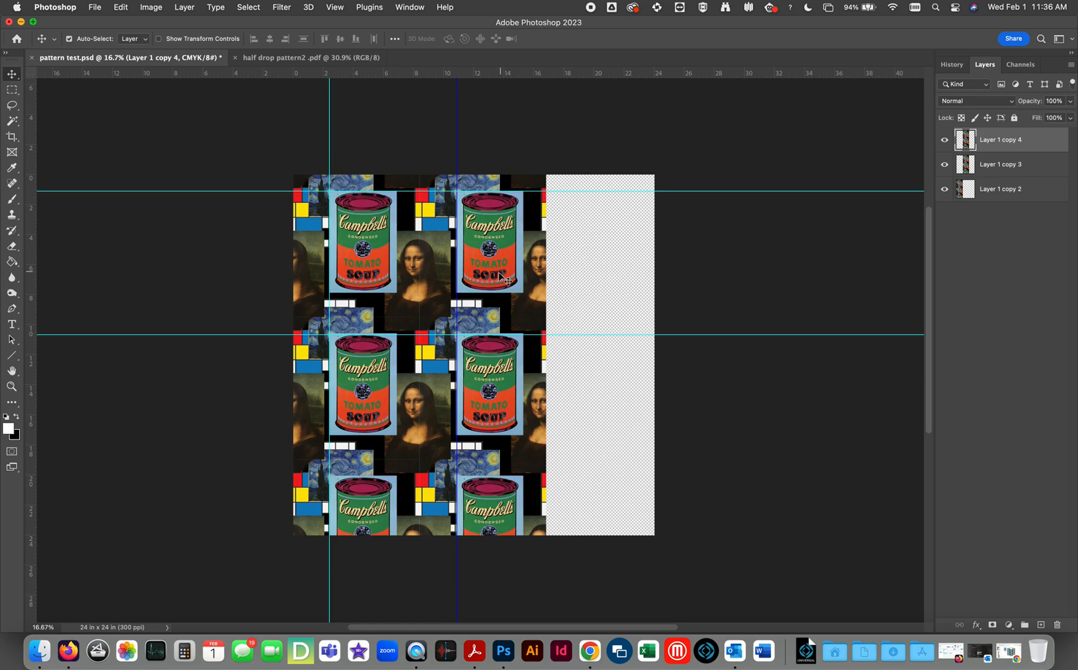
pyautogui.moveTo(502, 279); pyautogui.dragTo(615, 289)
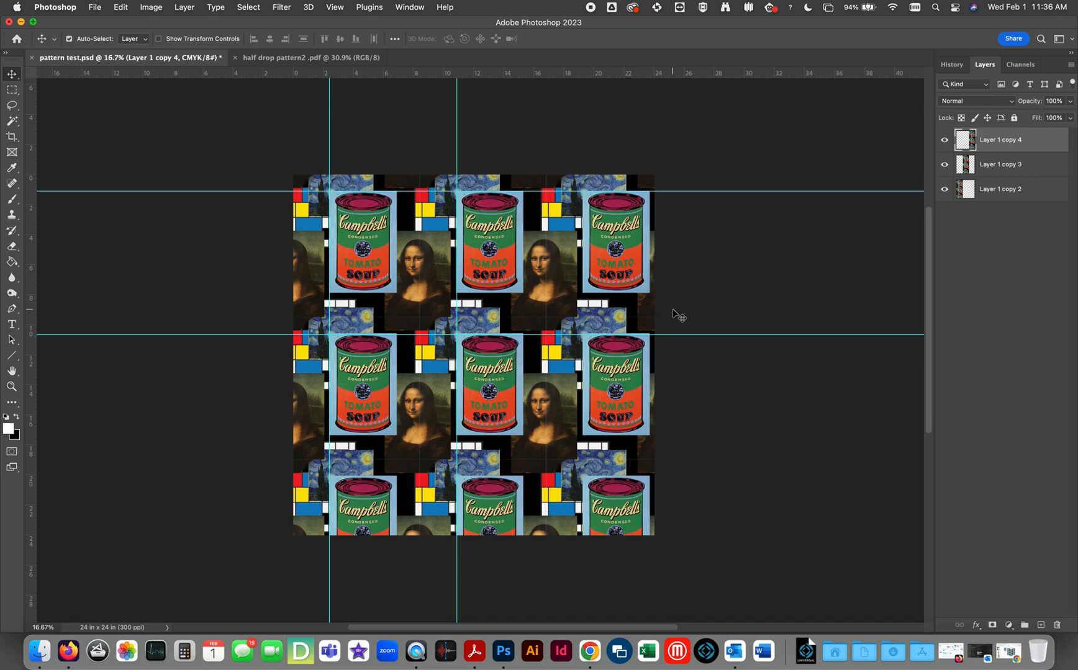
pyautogui.press('super+semicolon')
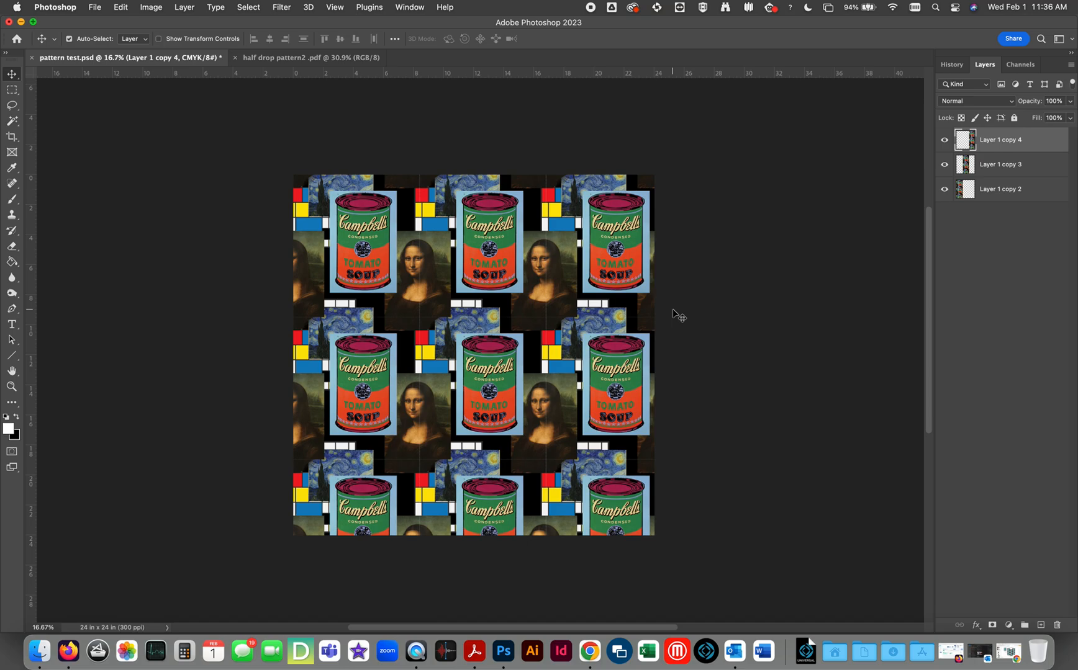
# - Toggle the middle column's visibility to compare the pattern with and without it
pyautogui.click(945, 165)
pyautogui.click(946, 165)
pyautogui.click(945, 165)
pyautogui.click(946, 165)
pyautogui.click(945, 166)
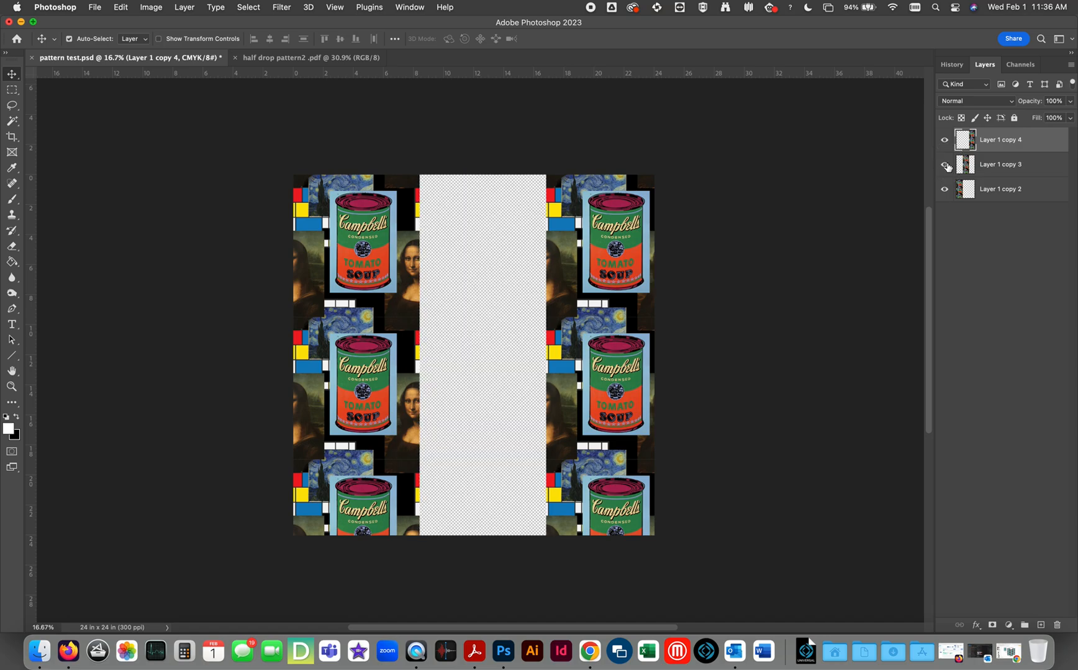
pyautogui.click(945, 165)
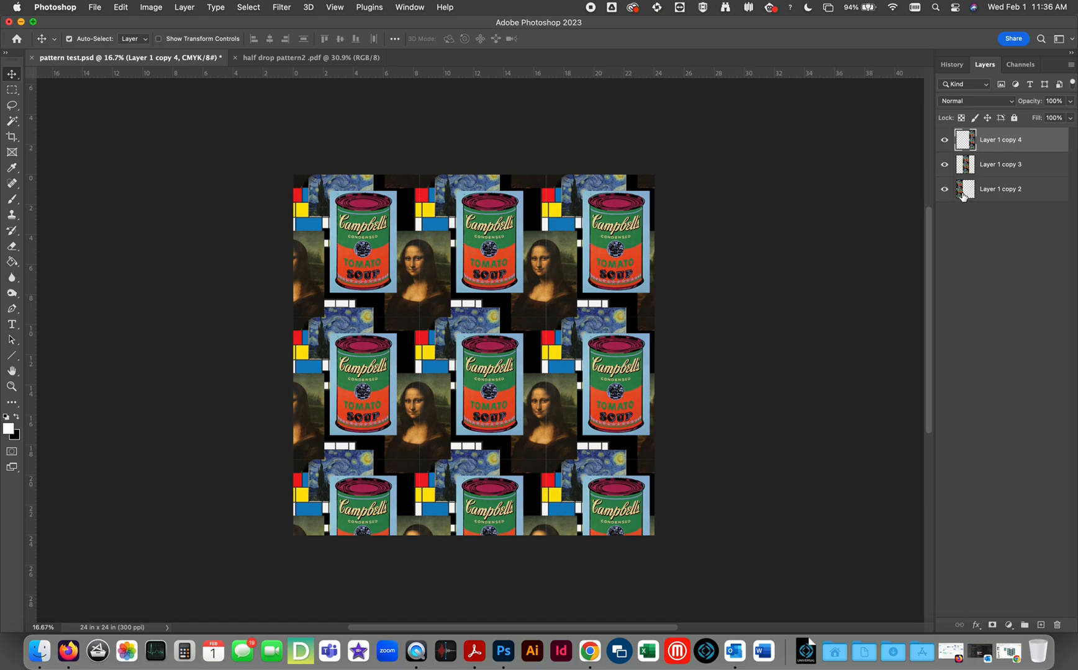
# - Show the guides and, with the middle column temporarily hidden, move the two vertical guides onto its side edges
pyautogui.press('super+semicolon')
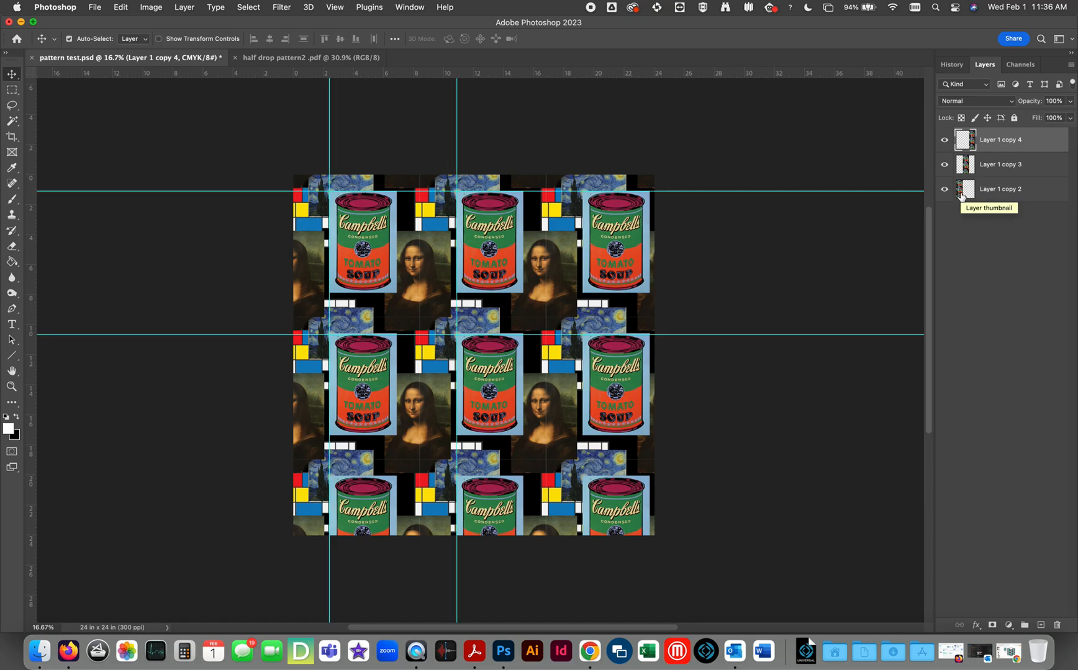
pyautogui.click(944, 164)
pyautogui.moveTo(457, 128); pyautogui.dragTo(420, 126)
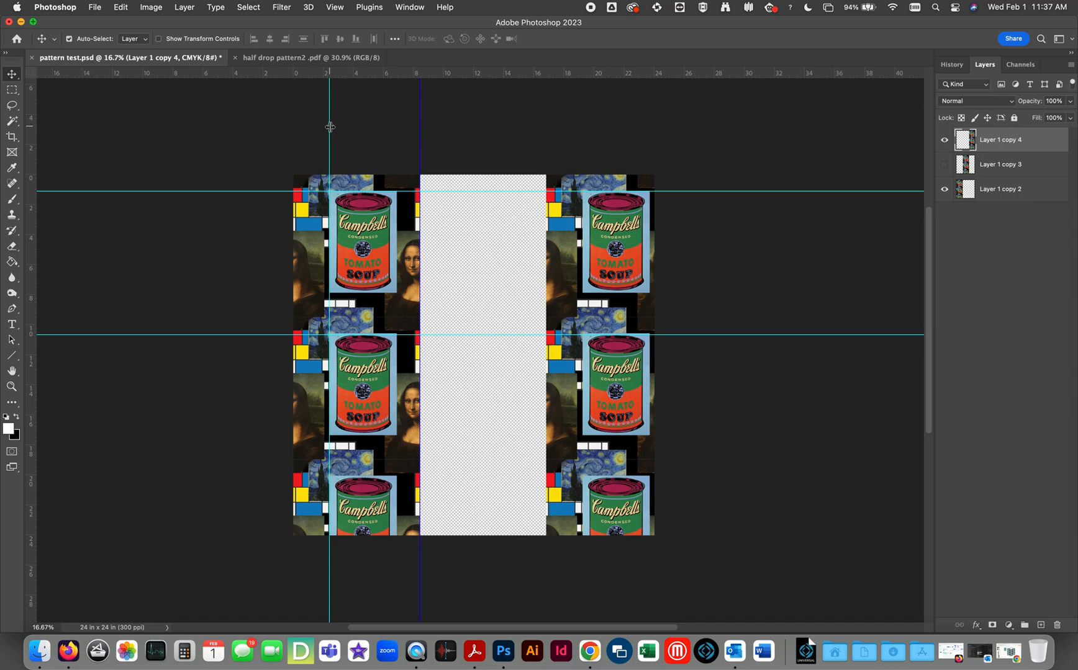
pyautogui.moveTo(330, 127); pyautogui.dragTo(546, 139)
pyautogui.click(944, 165)
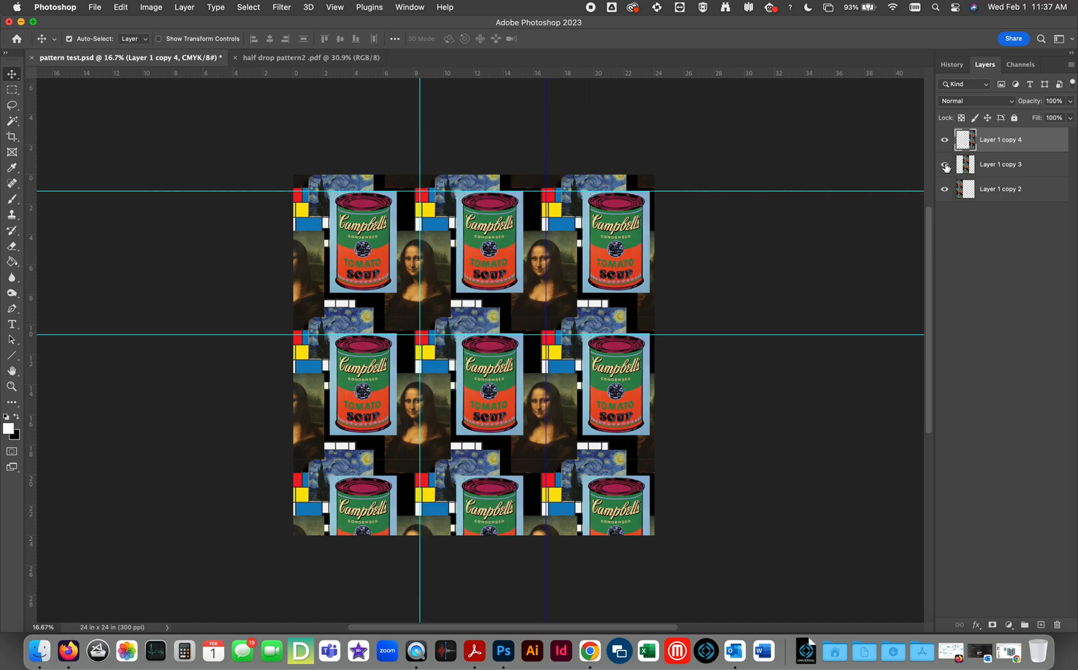
pyautogui.click(944, 165)
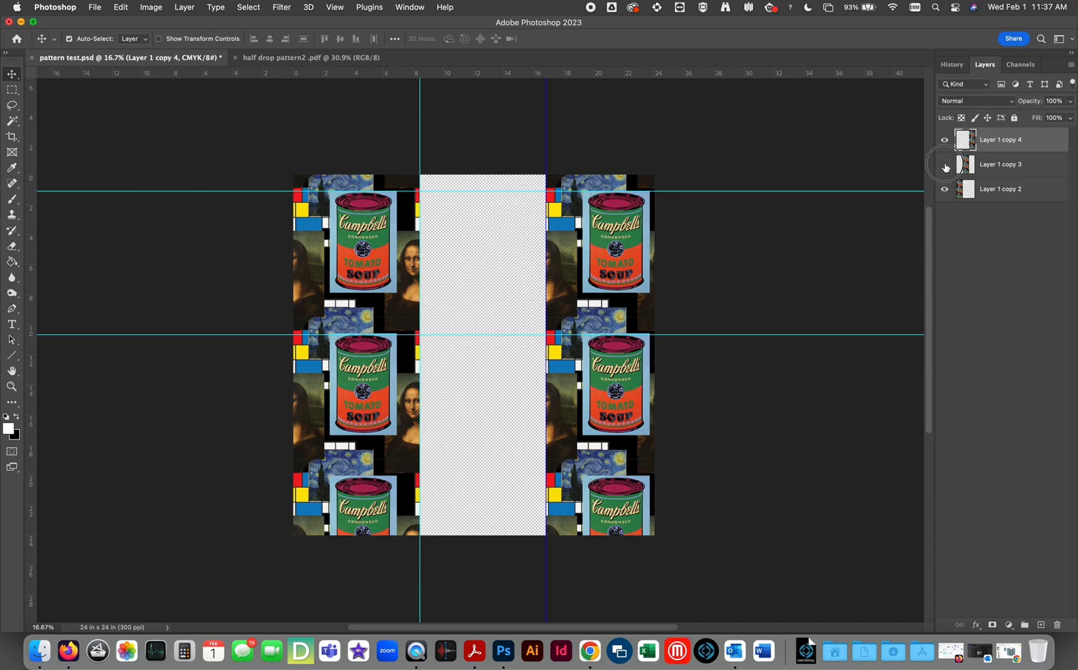
pyautogui.click(944, 165)
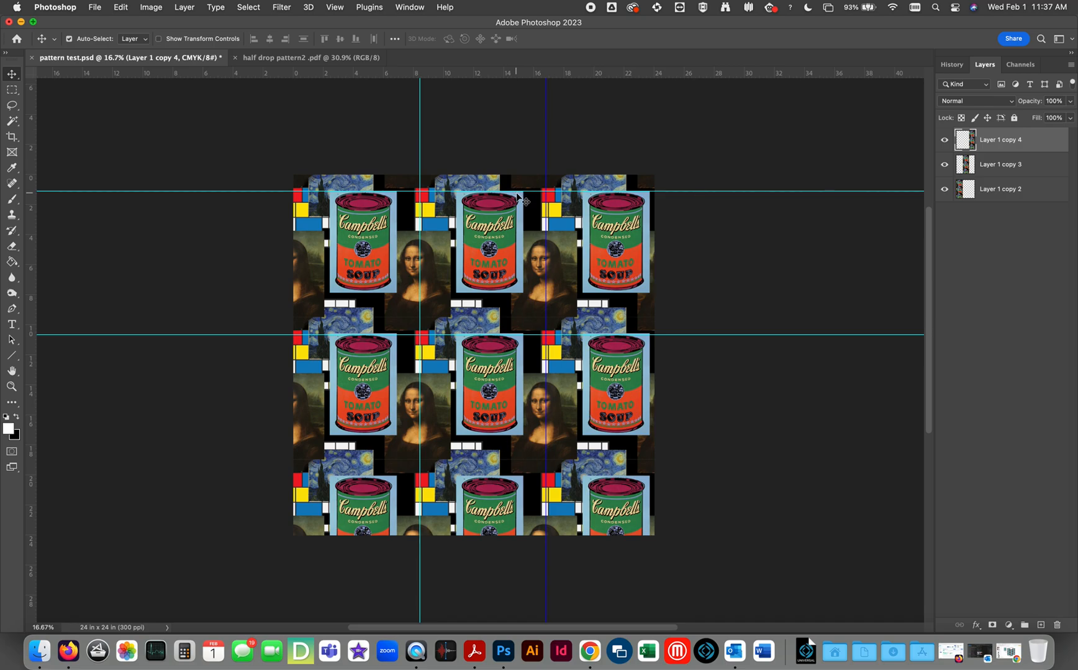
# - Move only the middle column straight down about 5.15 in to create the half-drop offset
pyautogui.moveTo(520, 199); pyautogui.dragTo(514, 237)
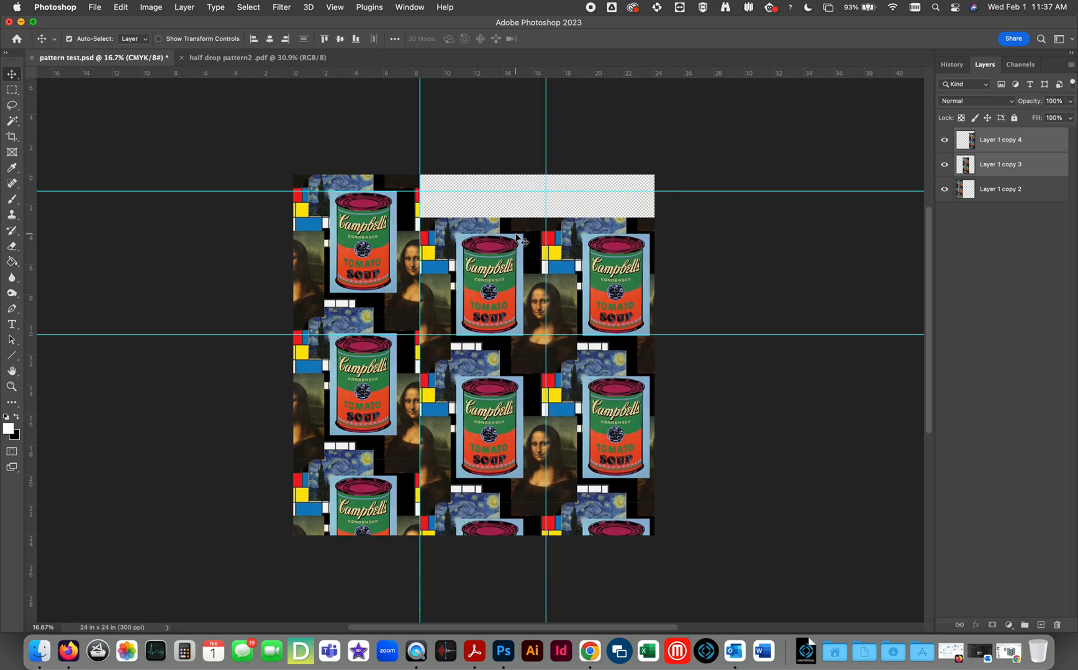
pyautogui.press('super+z')
pyautogui.click(1021, 189)
pyautogui.click(1018, 164)
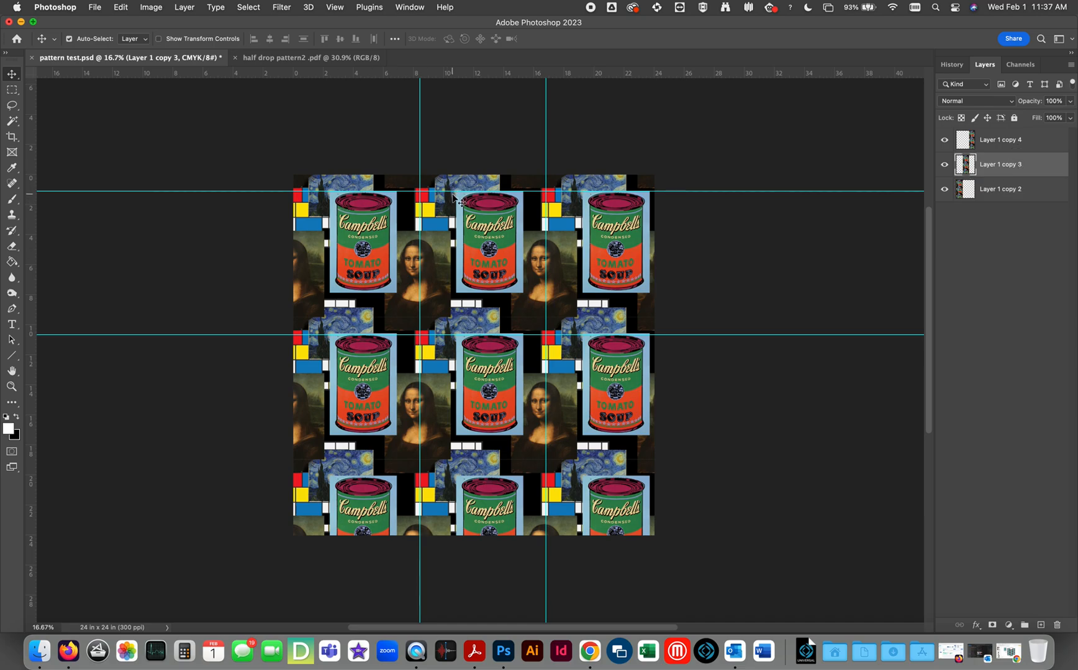
pyautogui.moveTo(459, 201); pyautogui.dragTo(454, 279)
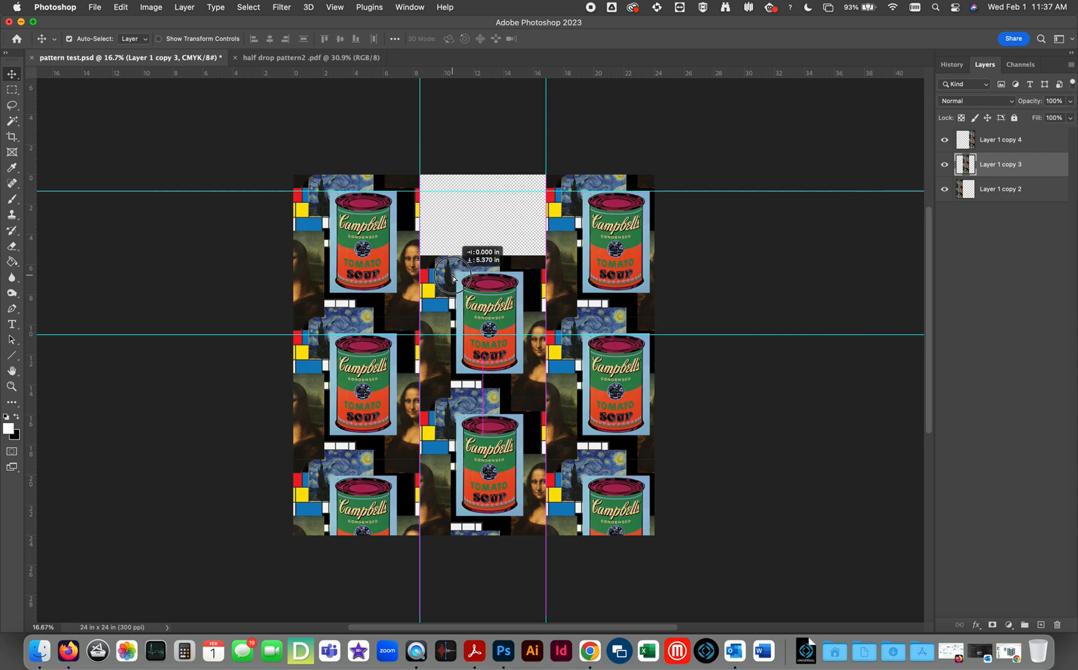
pyautogui.moveTo(454, 277); pyautogui.dragTo(455, 276)
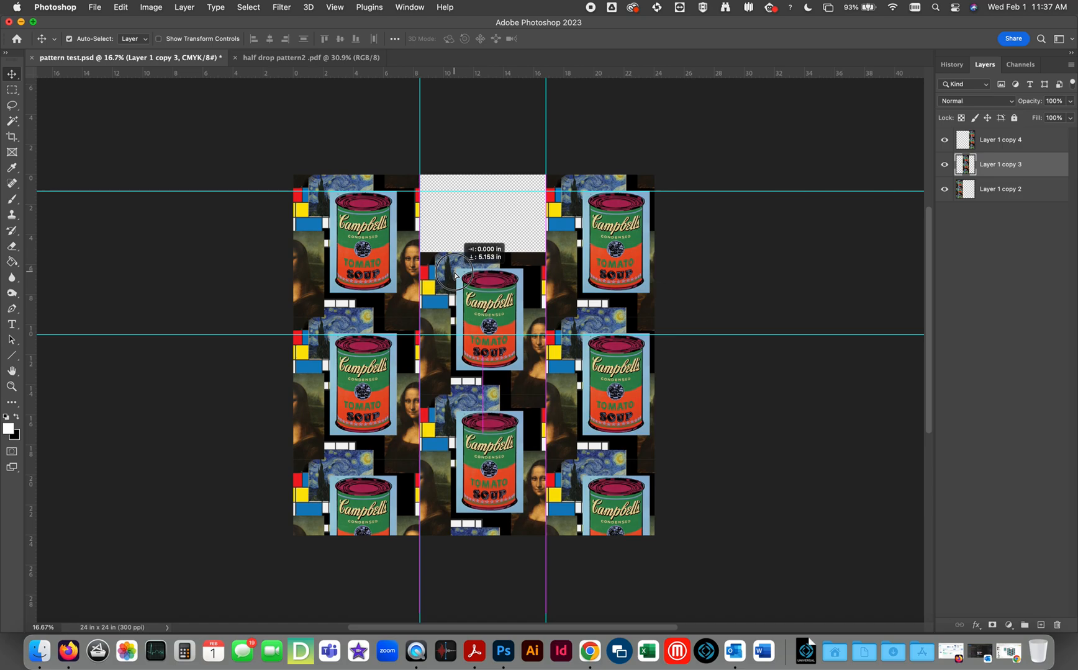
pyautogui.moveTo(455, 275); pyautogui.dragTo(455, 276)
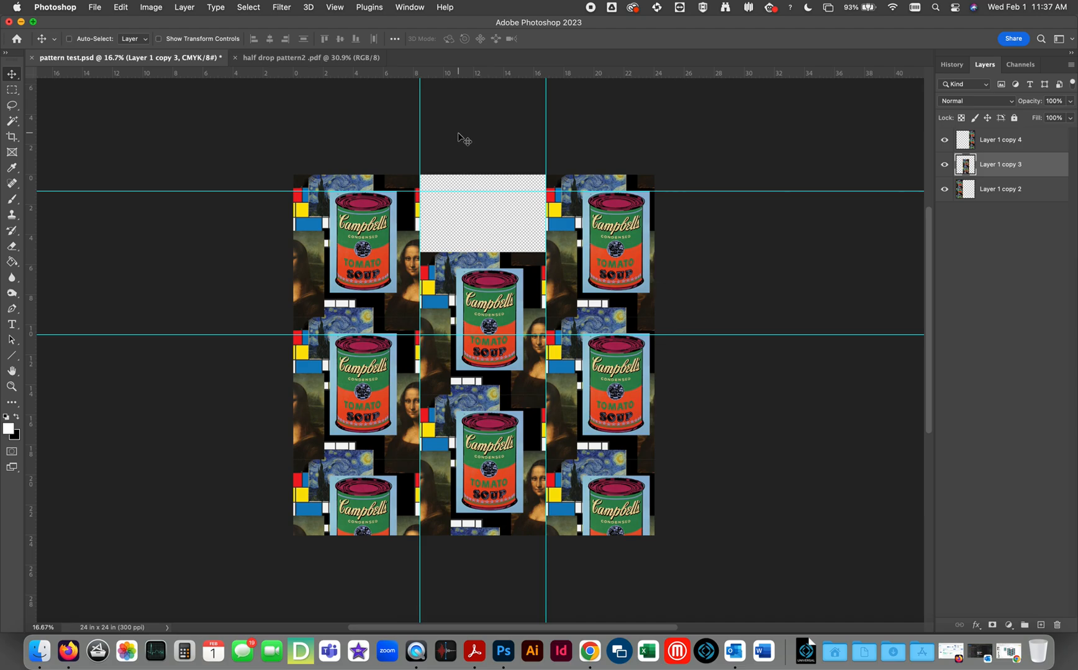
# - Duplicate the lowered column, move the copy up to fill the gap above it, and flatten the image with guides hidden
pyautogui.press('super+j')
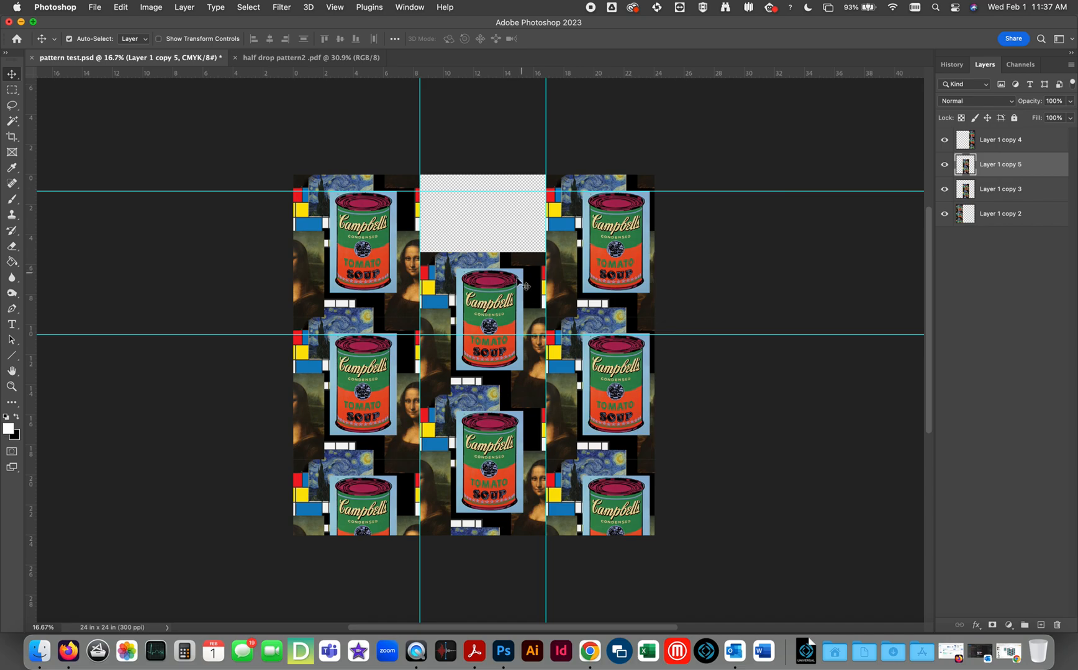
pyautogui.moveTo(520, 456); pyautogui.dragTo(475, 186)
pyautogui.press('super+semicolon')
pyautogui.moveTo(467, 262); pyautogui.dragTo(468, 256)
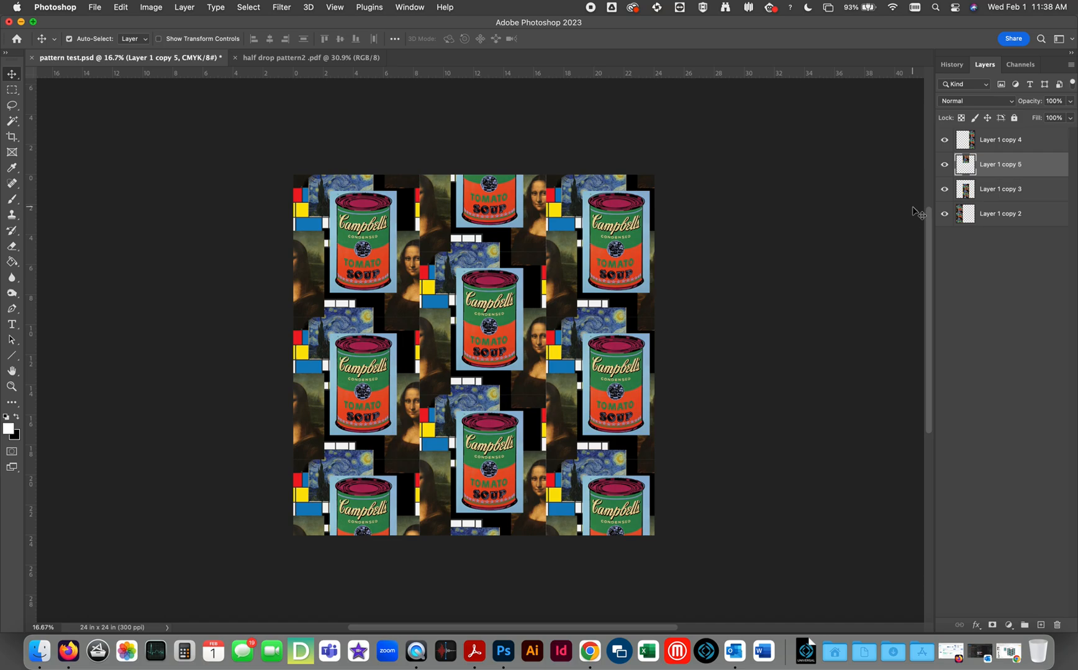
pyautogui.click(1070, 64)
pyautogui.click(979, 453)
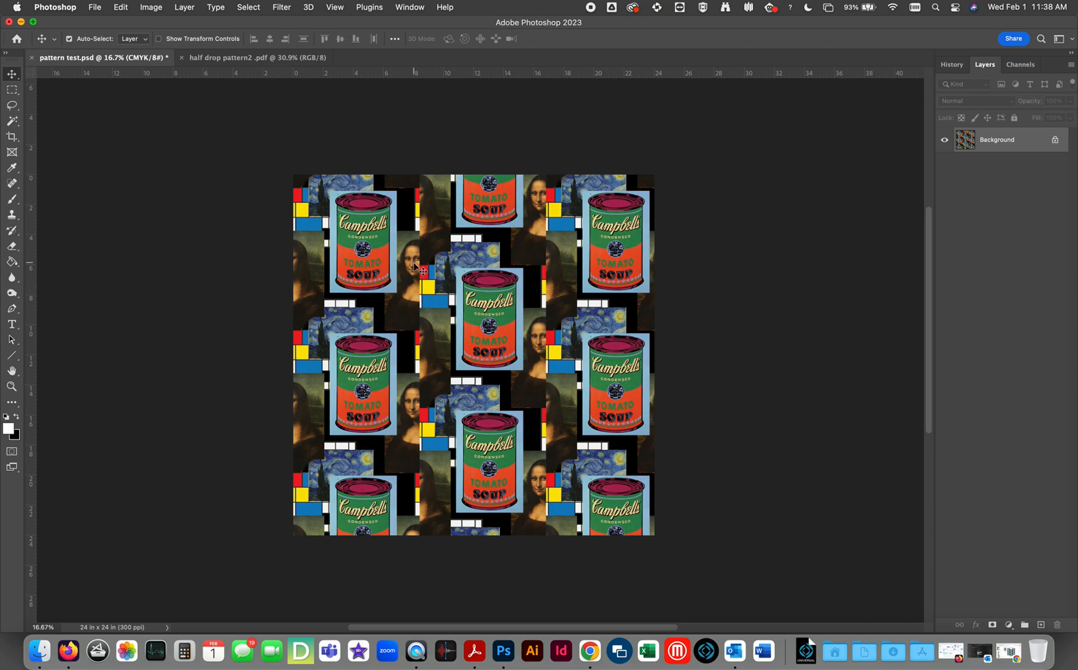
# - Examine the seam between the first and middle columns up close
pyautogui.press('z')
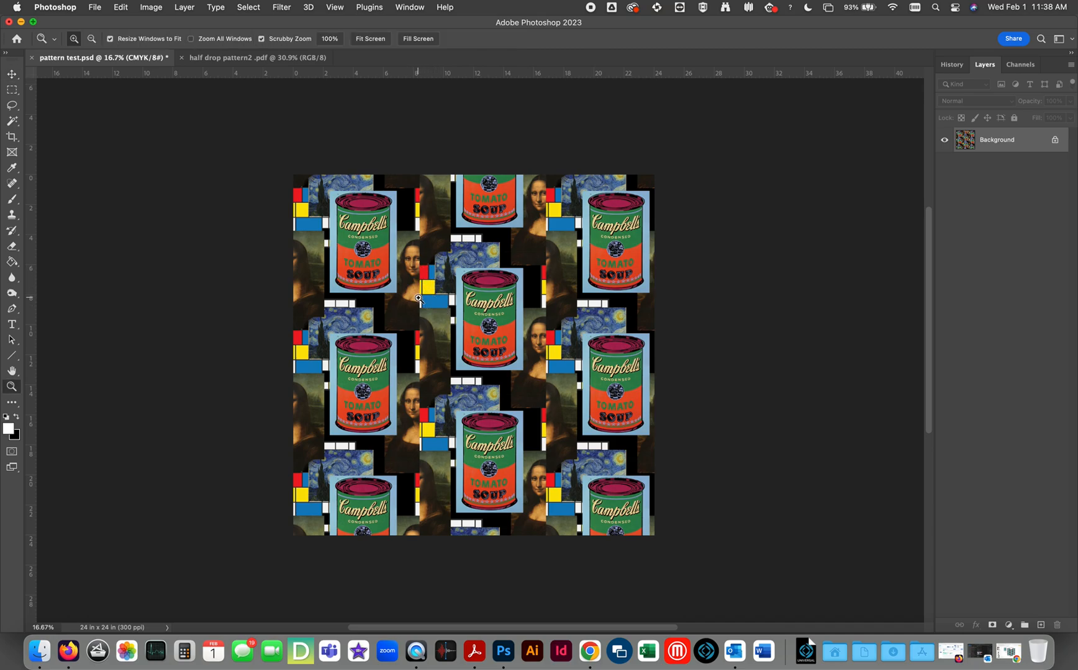
pyautogui.click(420, 300)
pyautogui.click(420, 299)
pyautogui.click(421, 299)
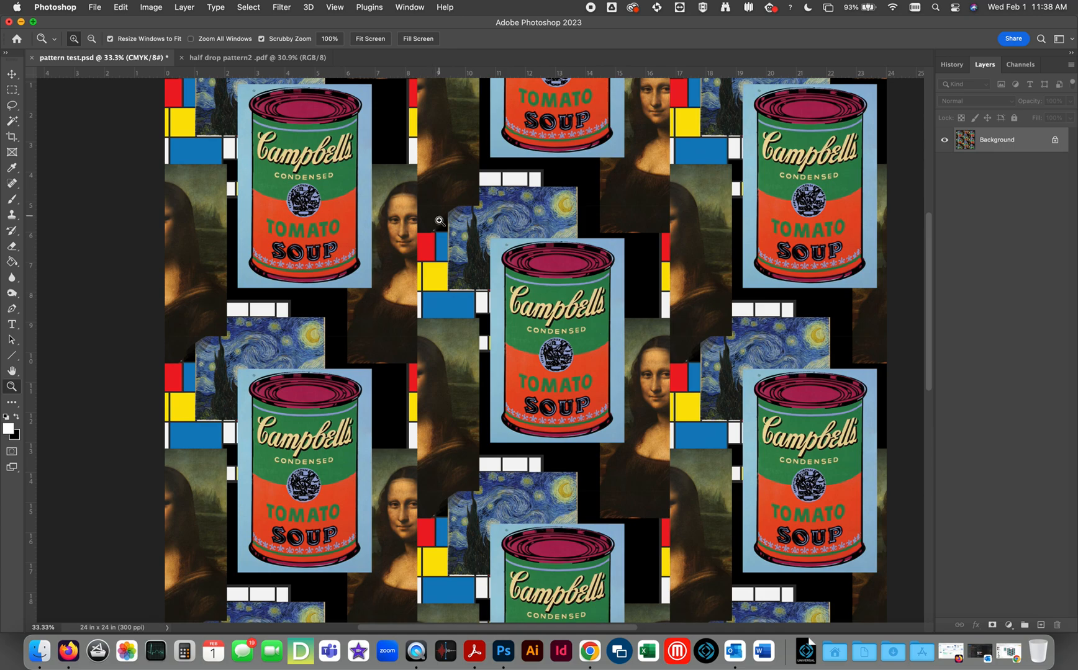
pyautogui.keyDown('alt'); pyautogui.click(421, 303); pyautogui.keyUp('alt')
pyautogui.keyDown('alt'); pyautogui.click(422, 305); pyautogui.keyUp('alt')
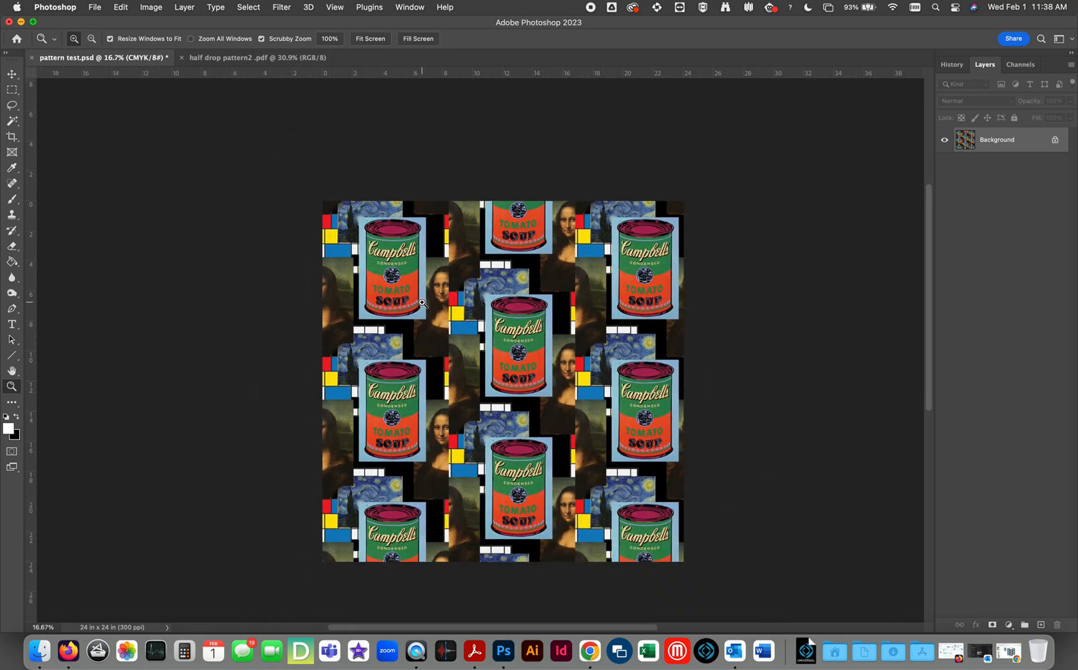
# - Select one guide-framed repeat with the Rectangular Marquee and shift the selection down and left across the seam between the first two columns
pyautogui.press('super+semicolon')
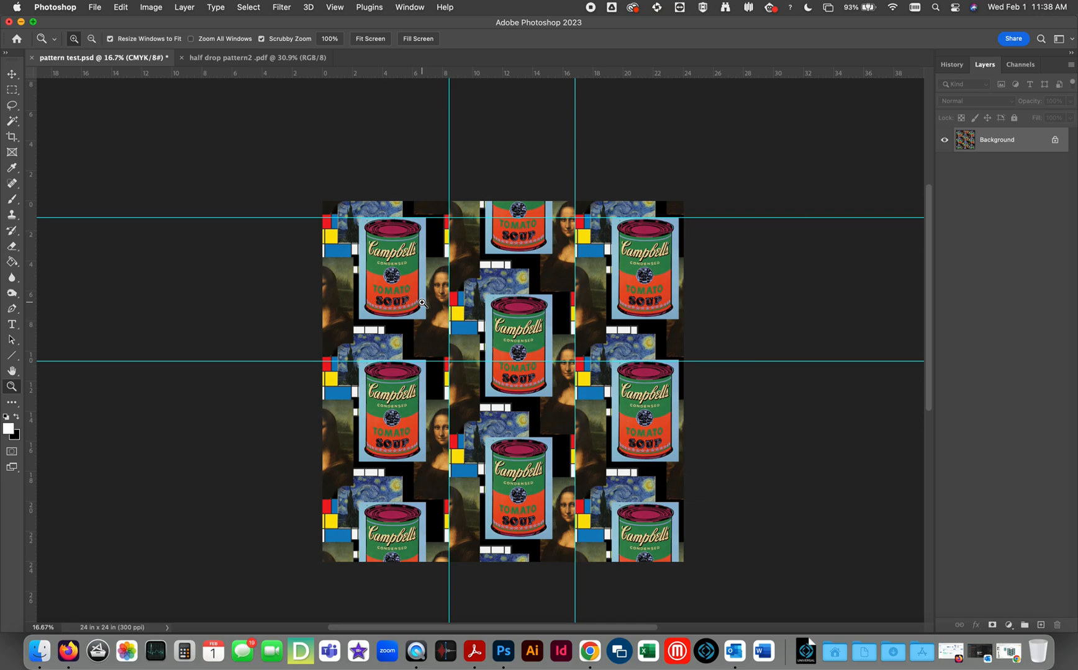
pyautogui.click(11, 91)
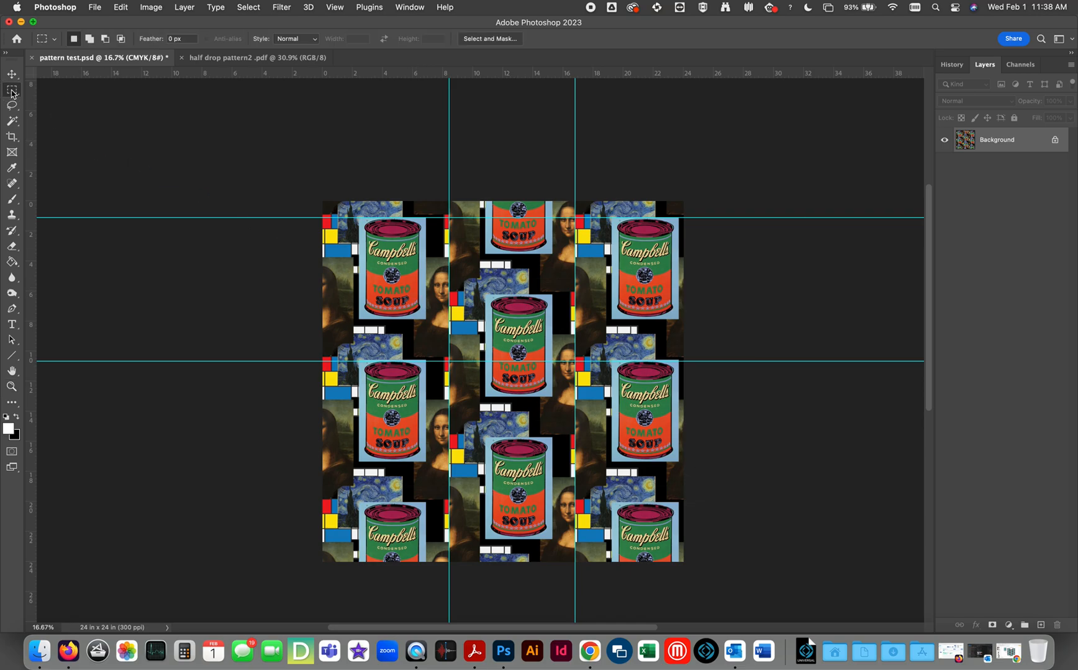
pyautogui.moveTo(451, 218); pyautogui.dragTo(574, 361)
pyautogui.moveTo(539, 295); pyautogui.dragTo(483, 356)
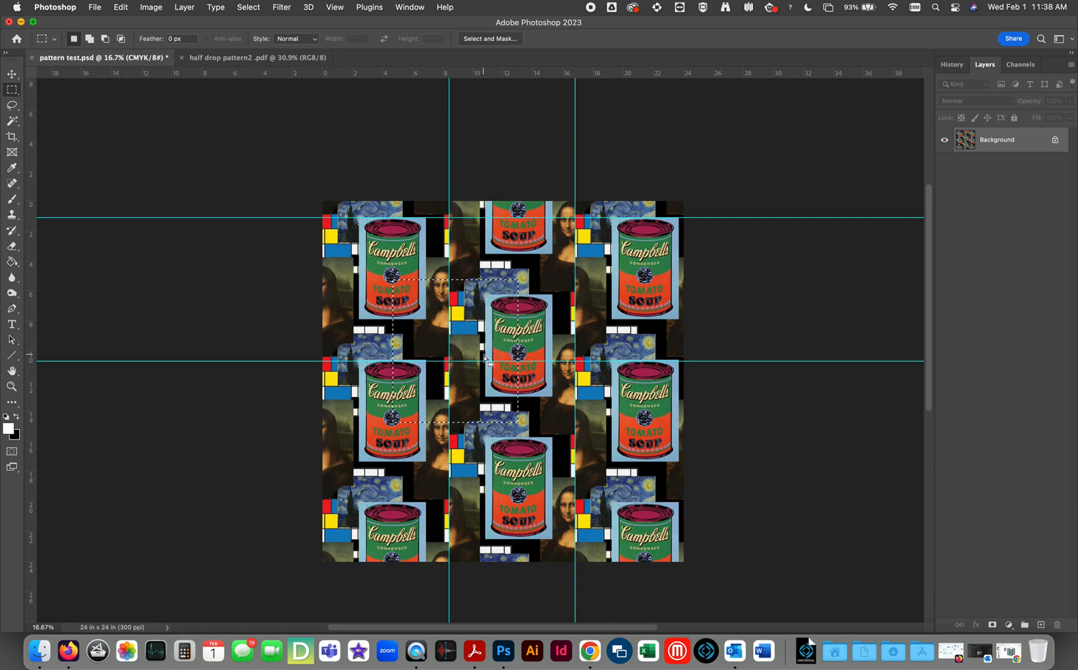
# - Invert the selection, preview it as a Quick Mask with the guides hidden, and return to the normal selection view
pyautogui.click(246, 7)
pyautogui.click(256, 59)
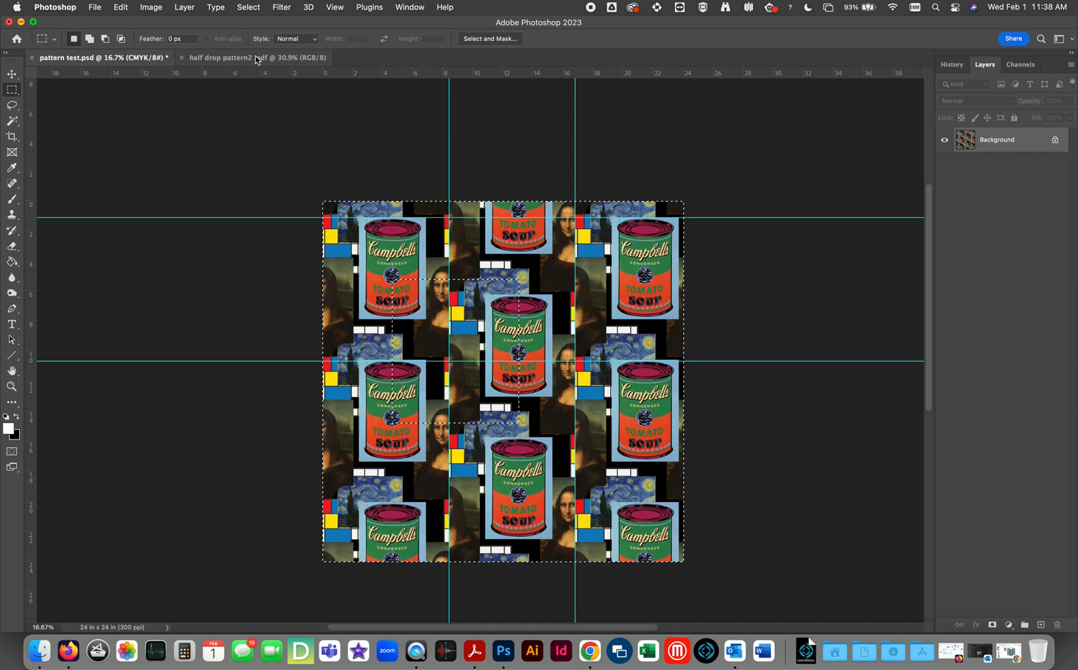
pyautogui.press('q')
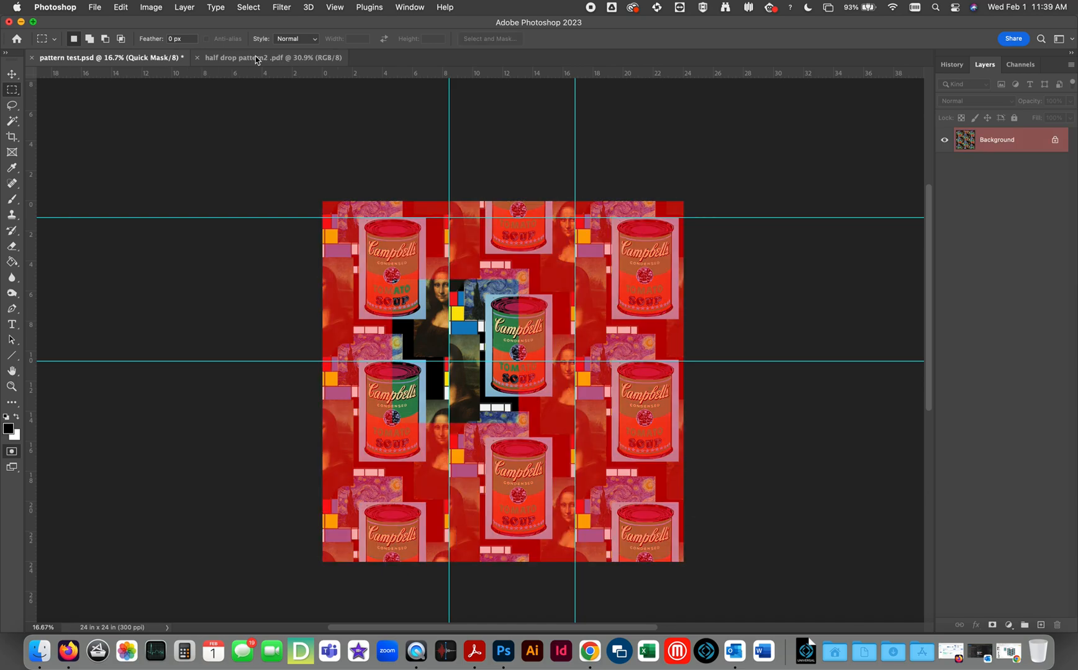
pyautogui.press('super+semicolon')
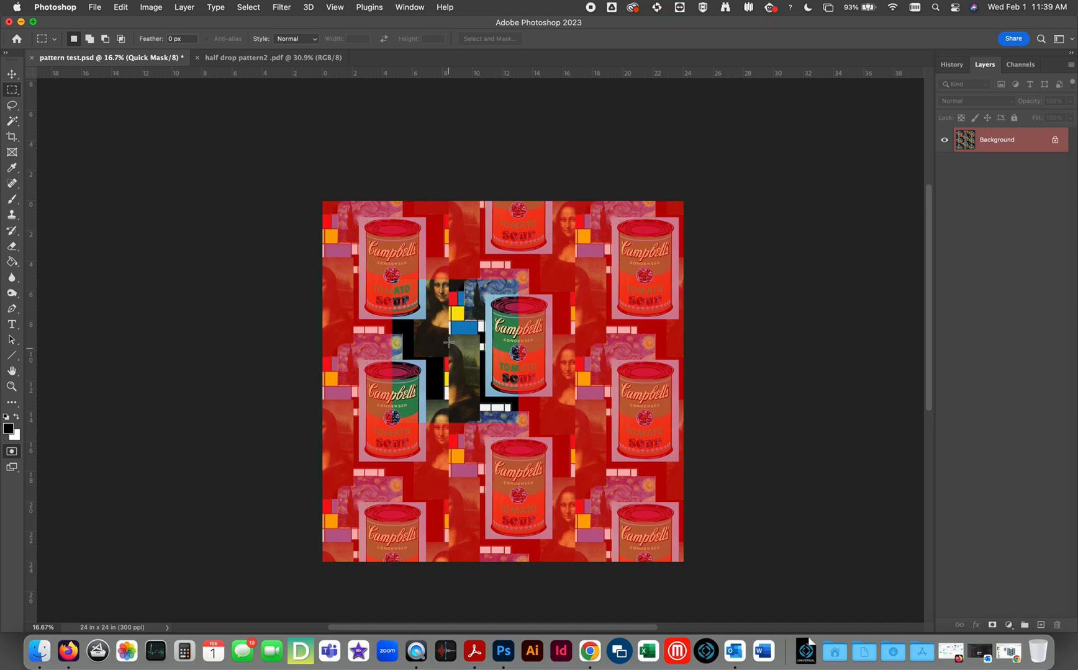
pyautogui.press('q')
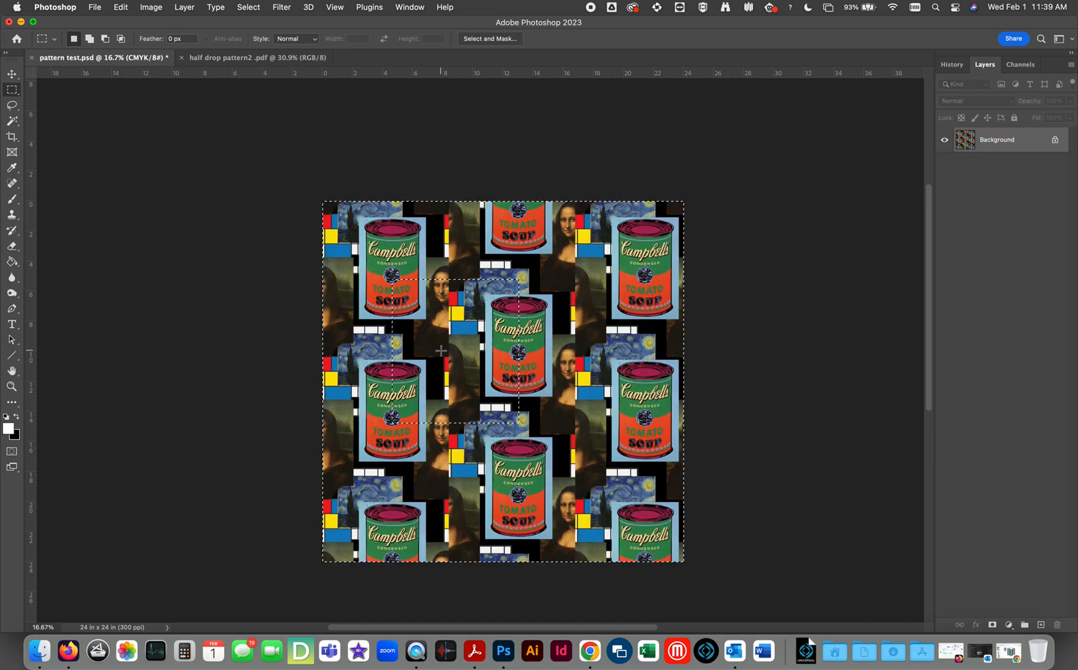
# - Deselect, show the guides, and marquee-select one repeat, shifting the selection down and left across the seam between the first two columns
pyautogui.press('super+d')
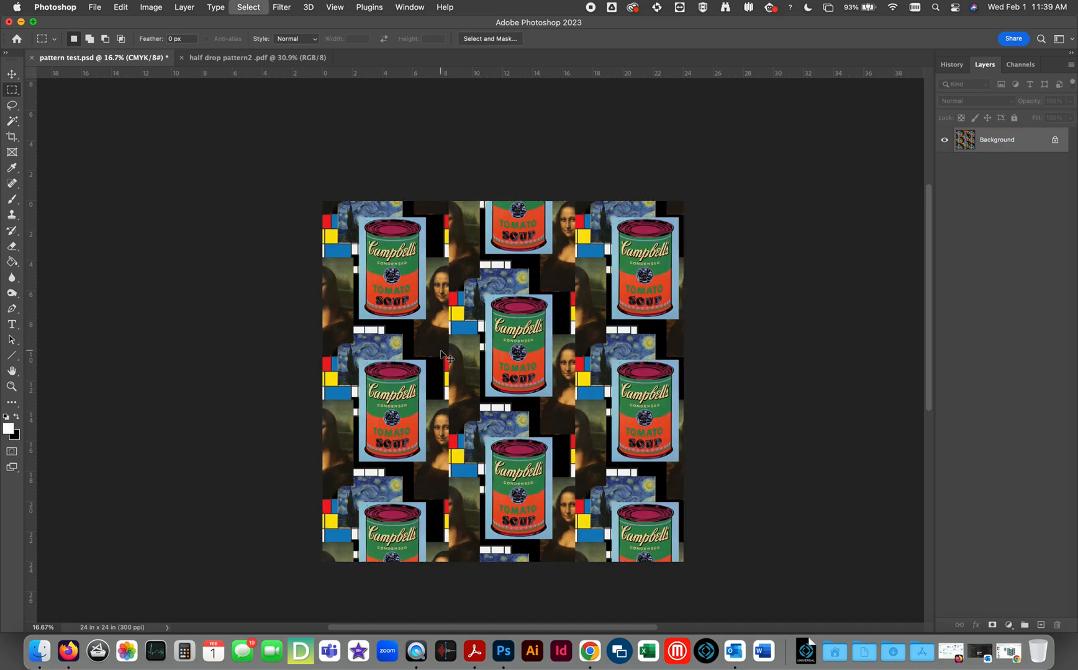
pyautogui.press('super+semicolon')
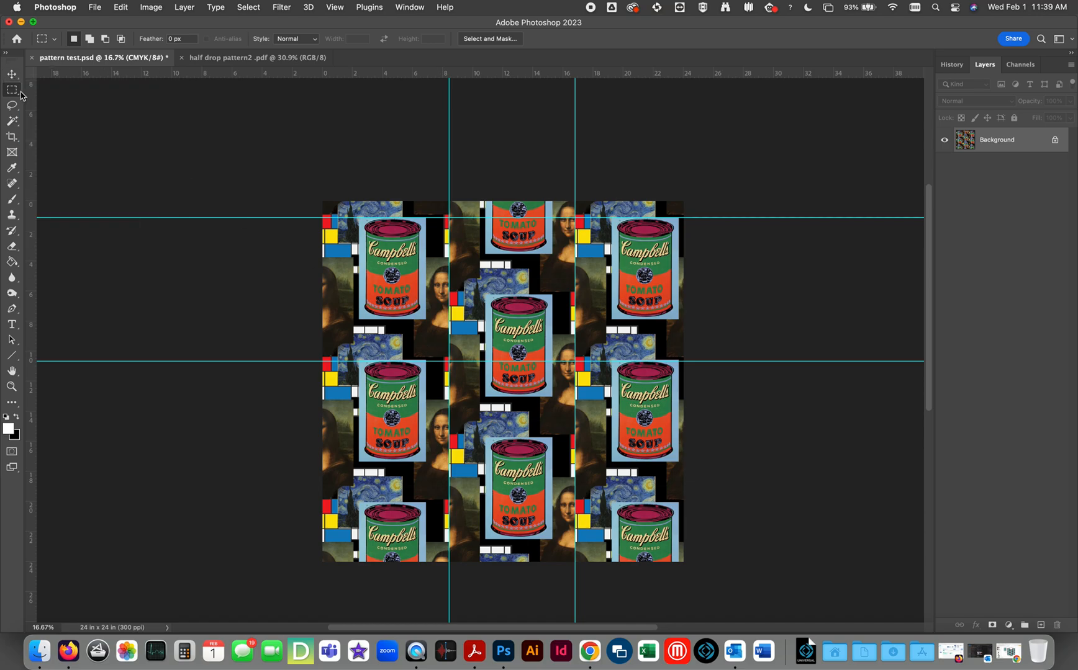
pyautogui.moveTo(449, 217); pyautogui.dragTo(501, 396)
pyautogui.moveTo(485, 317); pyautogui.dragTo(479, 324)
# - Move the two horizontal and two vertical guides to frame the shifted repeat selection, and deselect
pyautogui.click(12, 74)
pyautogui.moveTo(273, 217); pyautogui.dragTo(266, 290)
pyautogui.moveTo(283, 361); pyautogui.dragTo(277, 428)
pyautogui.moveTo(449, 169); pyautogui.dragTo(386, 169)
pyautogui.moveTo(576, 134); pyautogui.dragTo(512, 134)
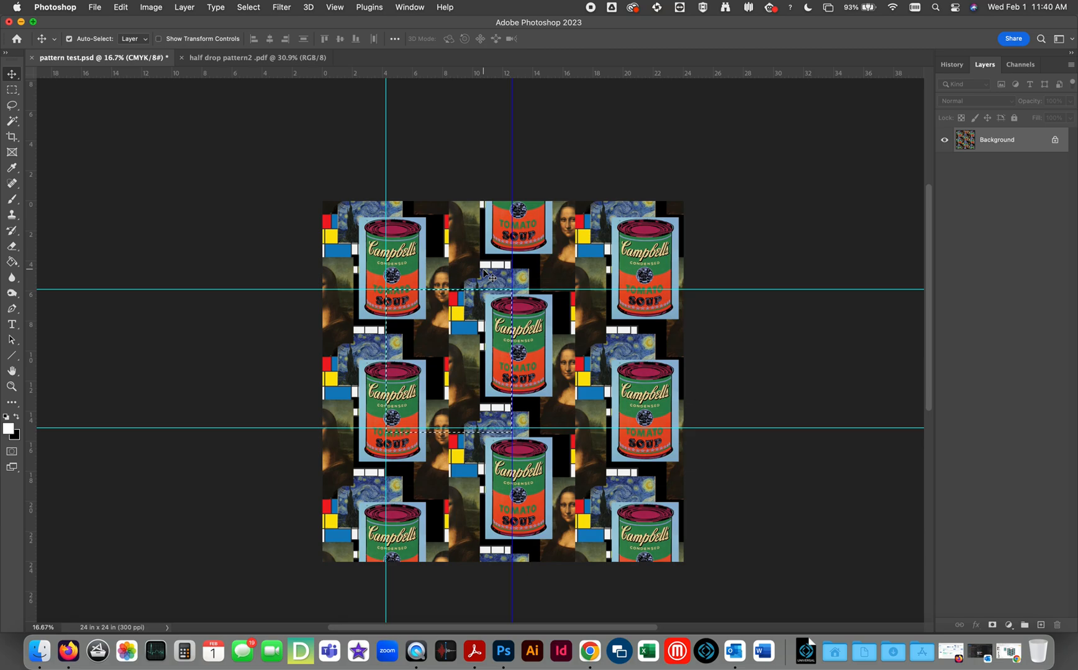
pyautogui.press('super+d')
# - Copy the partial Mona Lisa at the middle column's edge to a new layer and move it up beside the matching half in the first column
pyautogui.press('z')
pyautogui.click(449, 365)
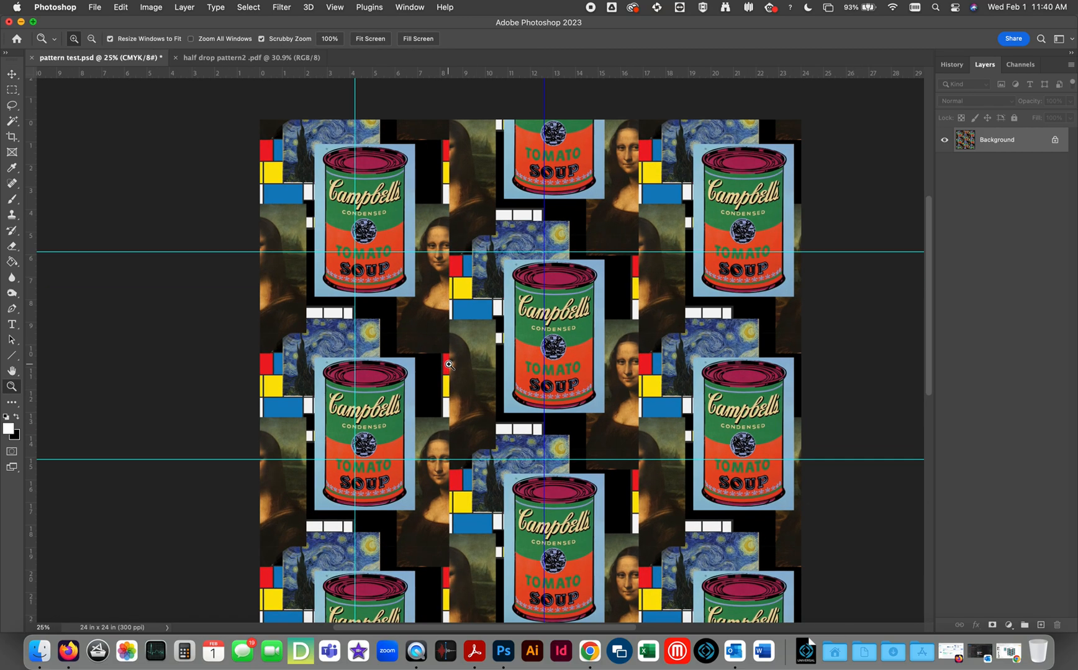
pyautogui.click(449, 365)
pyautogui.click(449, 365)
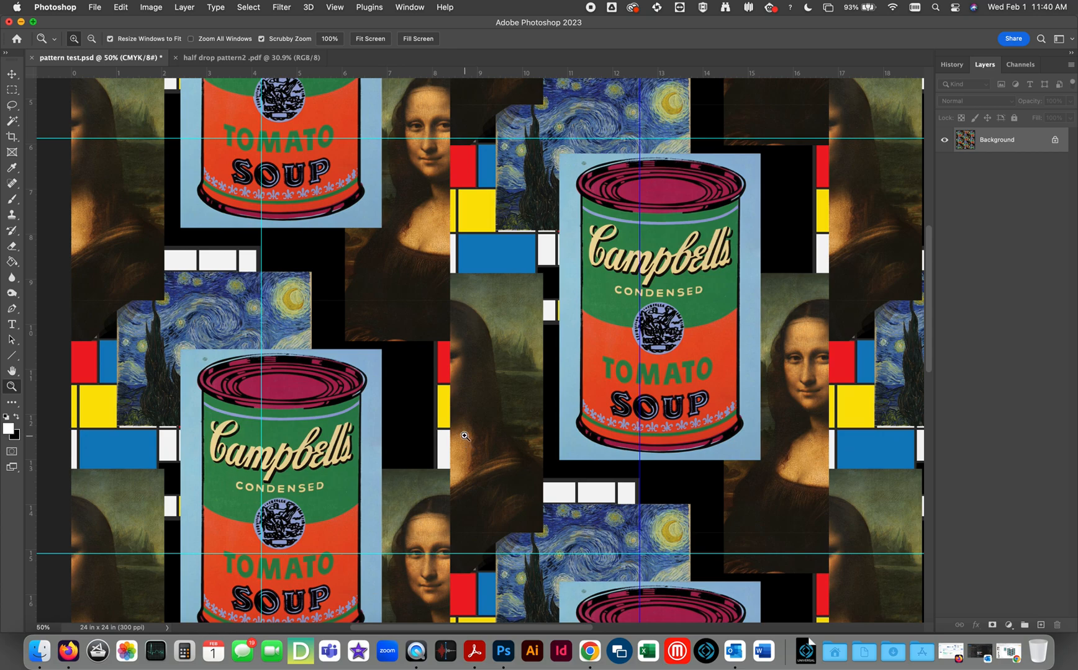
pyautogui.press('m')
pyautogui.moveTo(539, 275); pyautogui.dragTo(451, 542)
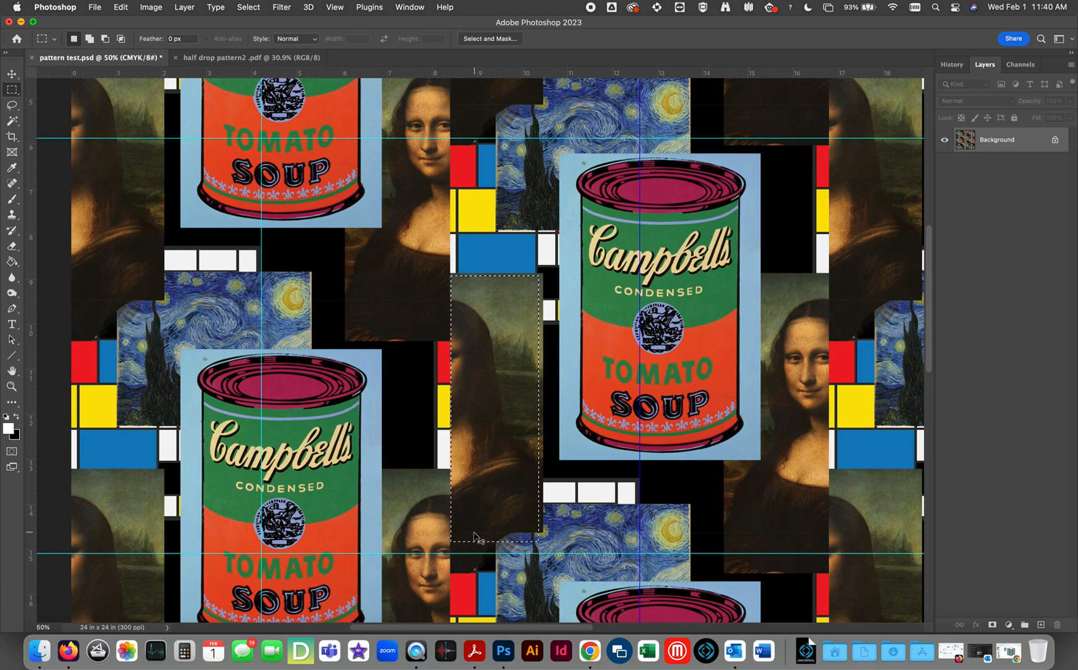
pyautogui.press('super+j')
pyautogui.moveTo(486, 520); pyautogui.dragTo(494, 287)
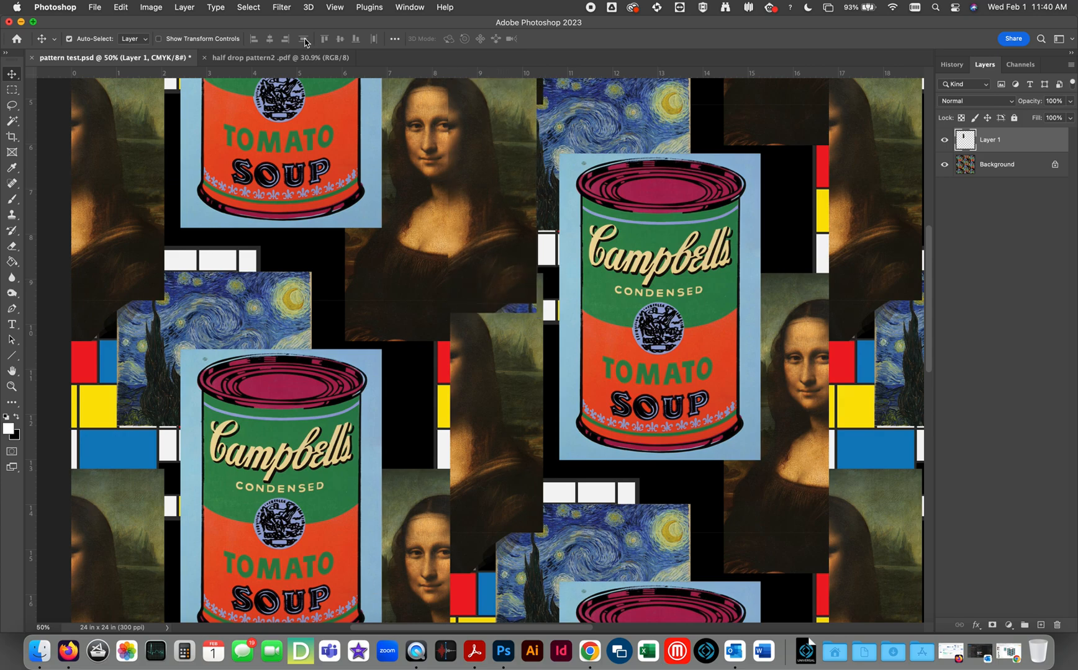
# - Turn off snapping, fine-tune the copied Mona Lisa half against its matching half, and show the guides again
pyautogui.click(336, 6)
pyautogui.click(391, 281)
pyautogui.click(344, 7)
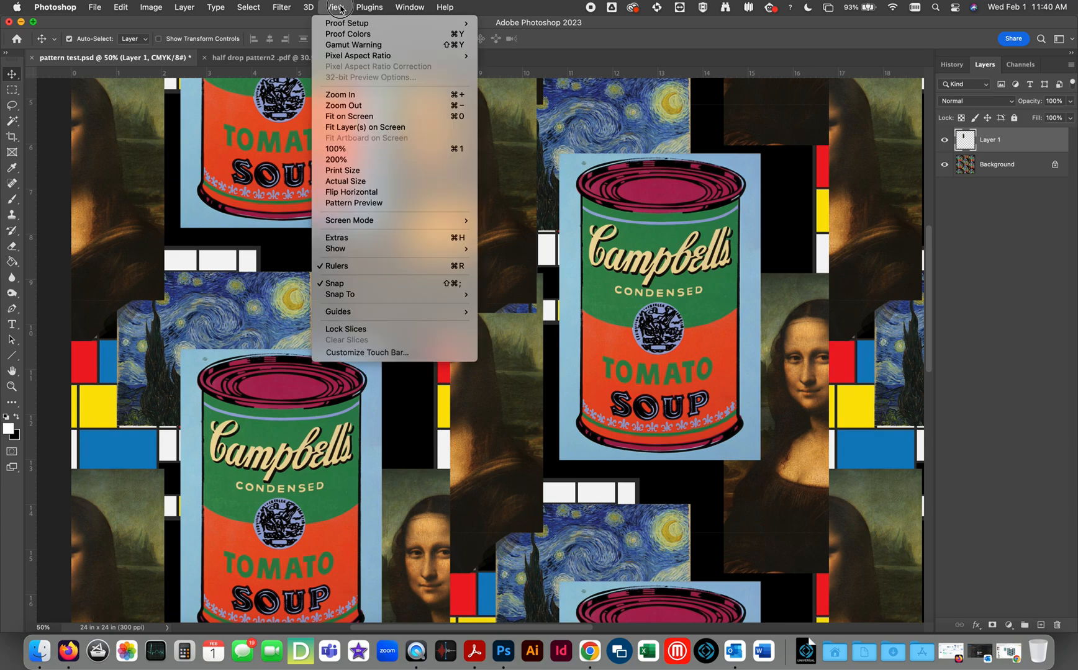
pyautogui.click(339, 282)
pyautogui.moveTo(483, 201); pyautogui.dragTo(483, 204)
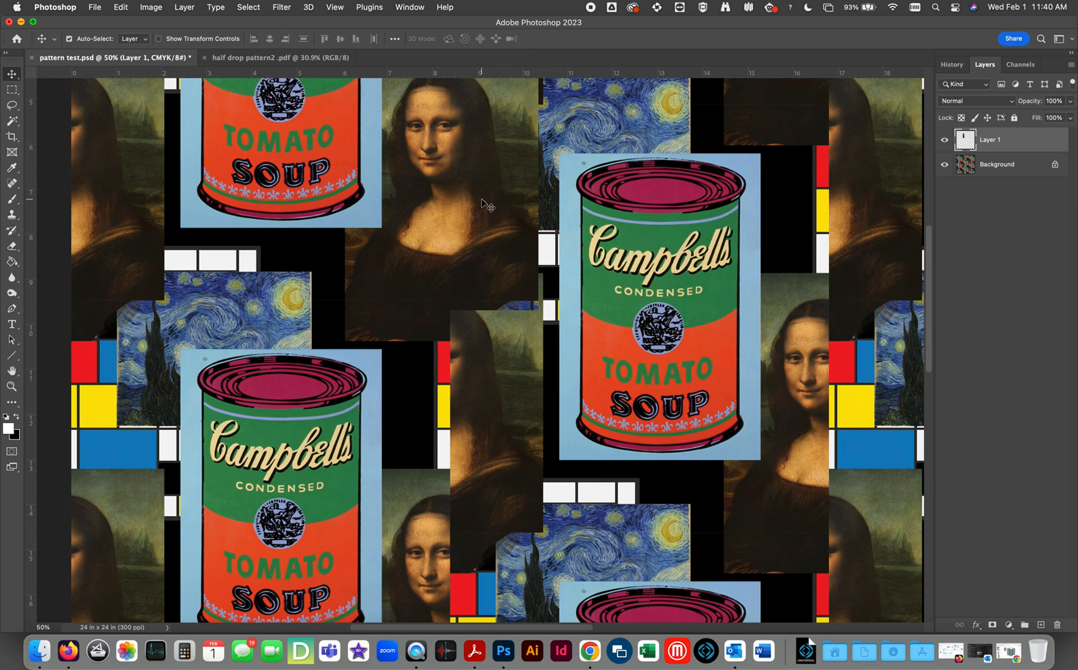
pyautogui.press('super+h')
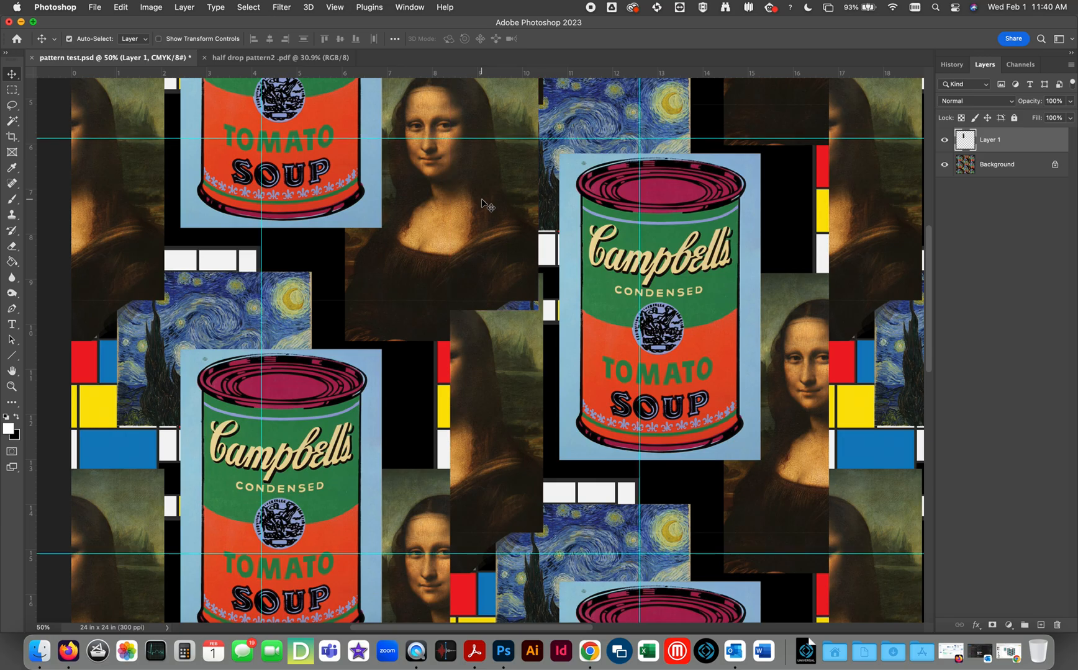
# - Erase the hard edges of the copied Mona Lisa piece with a soft 284 px Eraser brush so it blends into the surrounding artwork
pyautogui.press('super+minus')
pyautogui.press('super+minus')
pyautogui.press('super+minus')
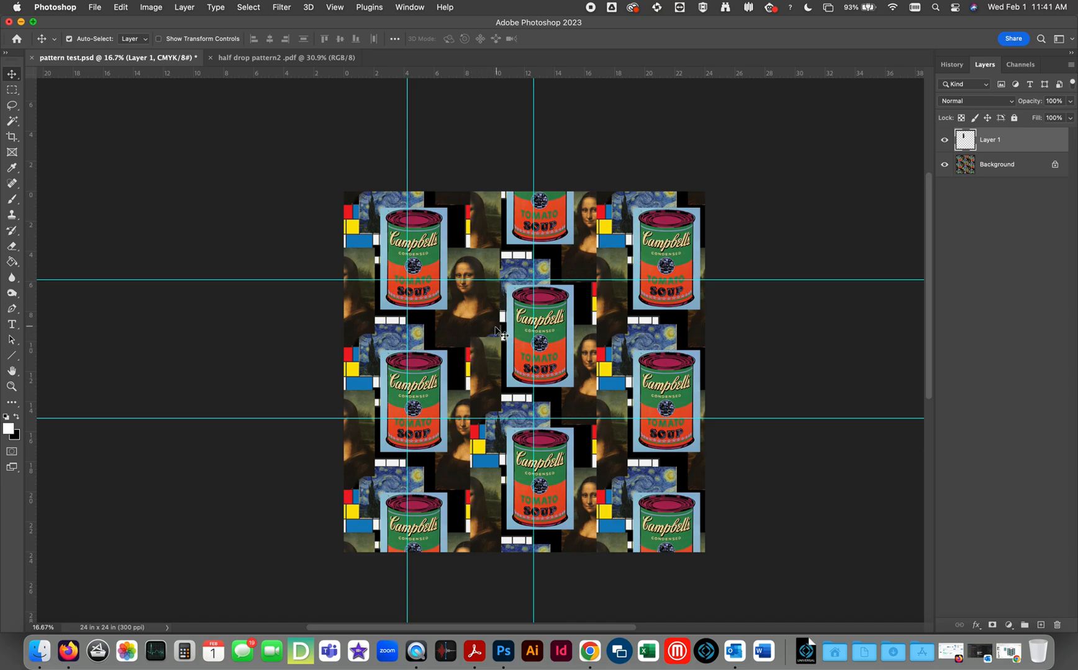
pyautogui.click(15, 248)
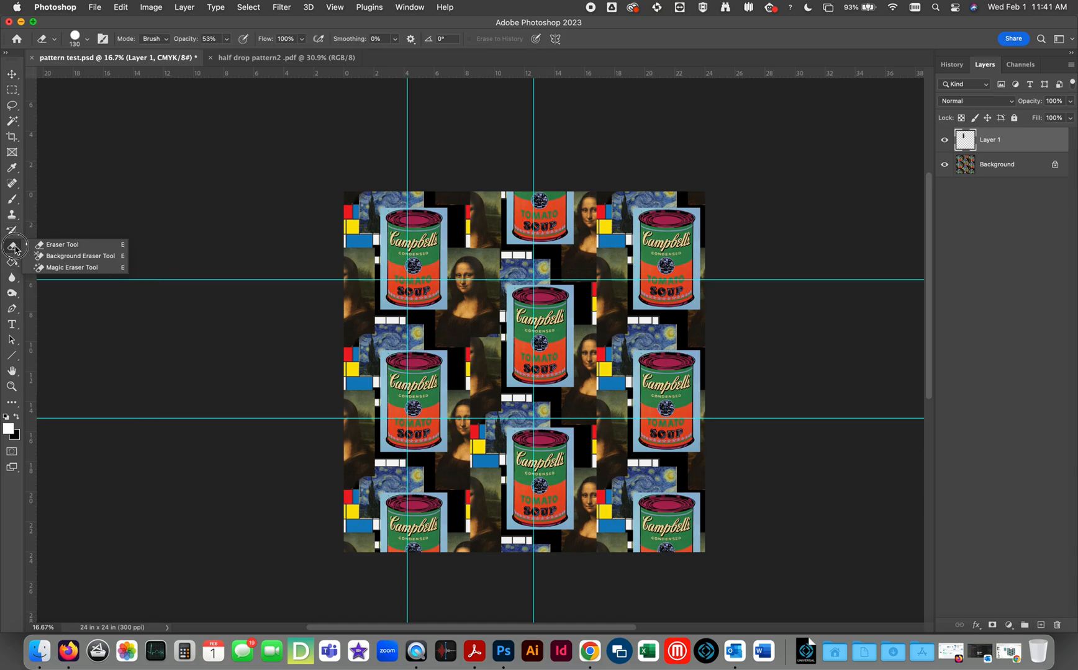
pyautogui.click(44, 245)
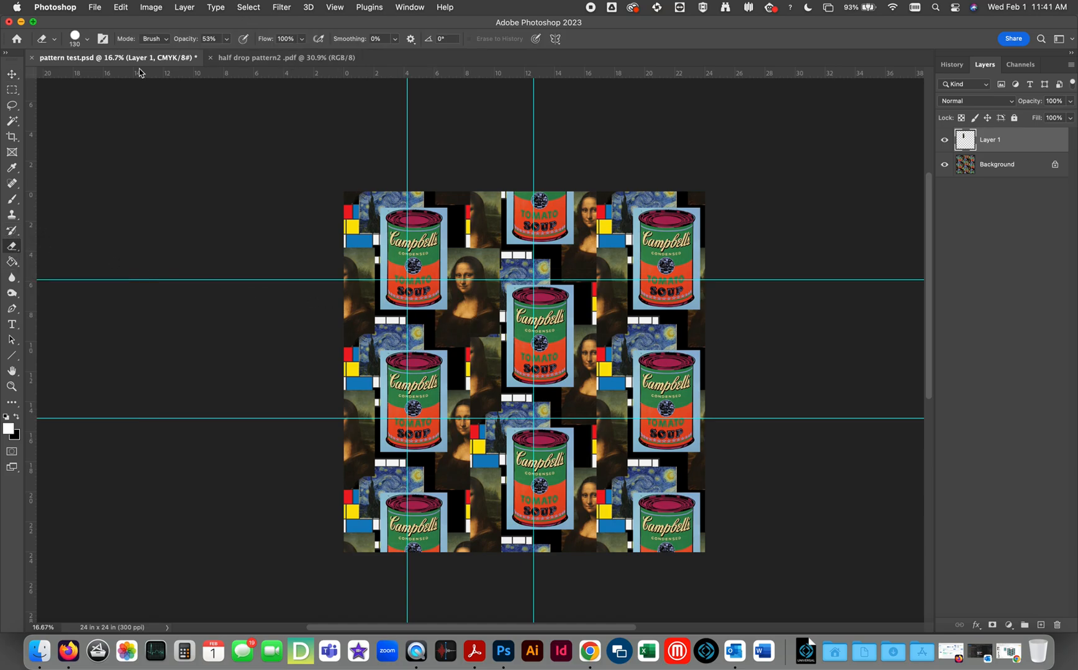
pyautogui.rightClick(485, 340)
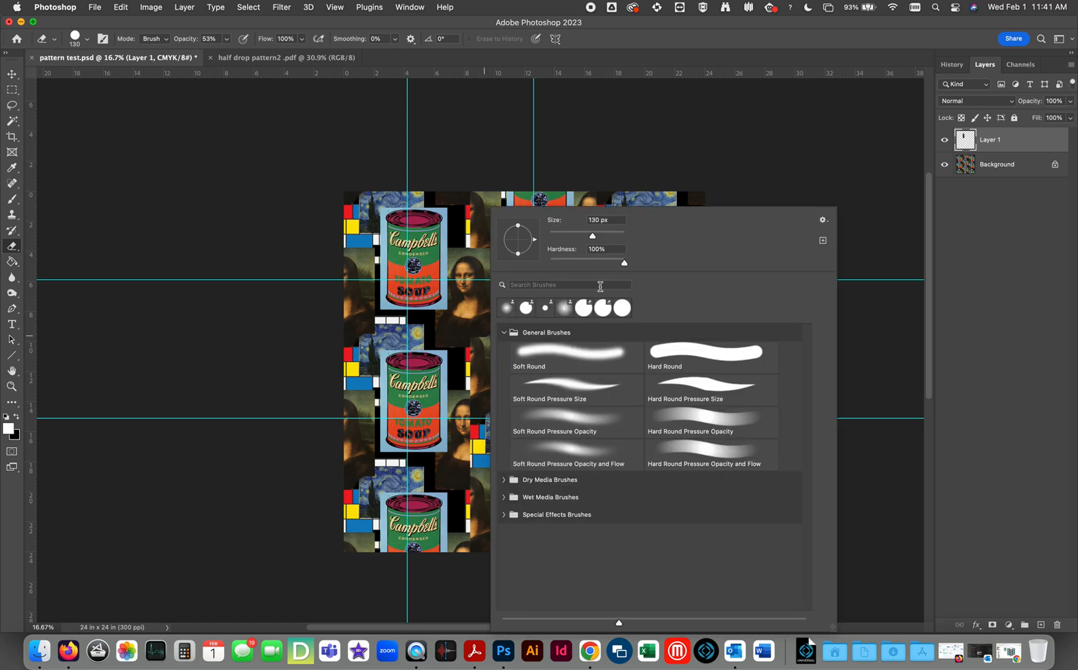
pyautogui.moveTo(602, 239)
pyautogui.mouseDown()
pyautogui.moveTo(586, 264)
pyautogui.moveTo(551, 264)
pyautogui.mouseUp()
pyautogui.click(460, 350)
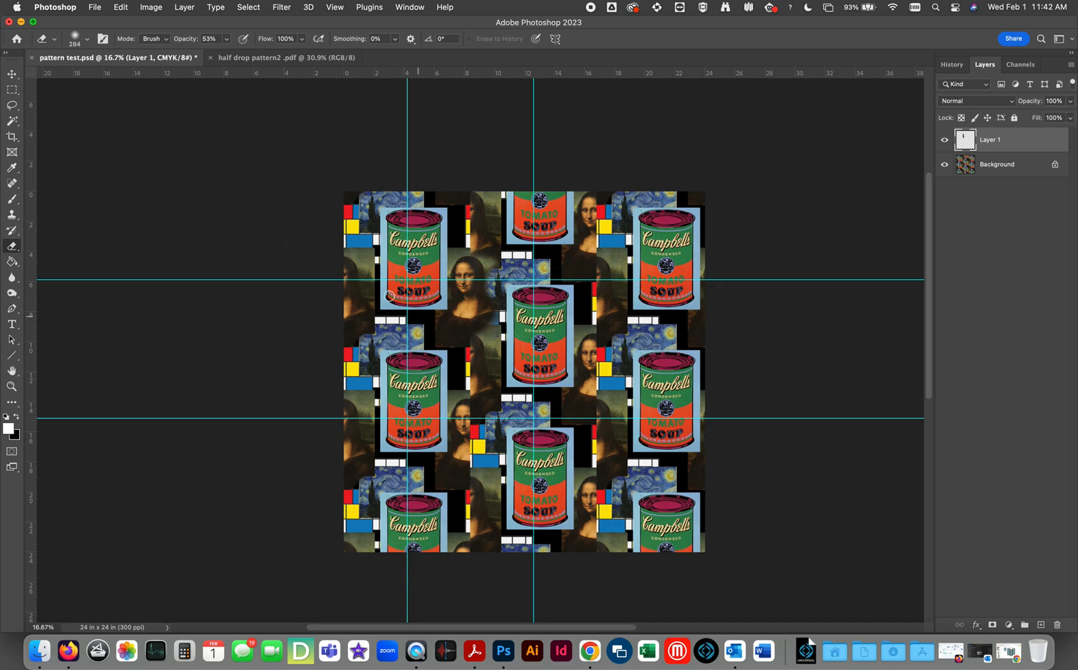
pyautogui.click(94, 7)
pyautogui.click(93, 36)
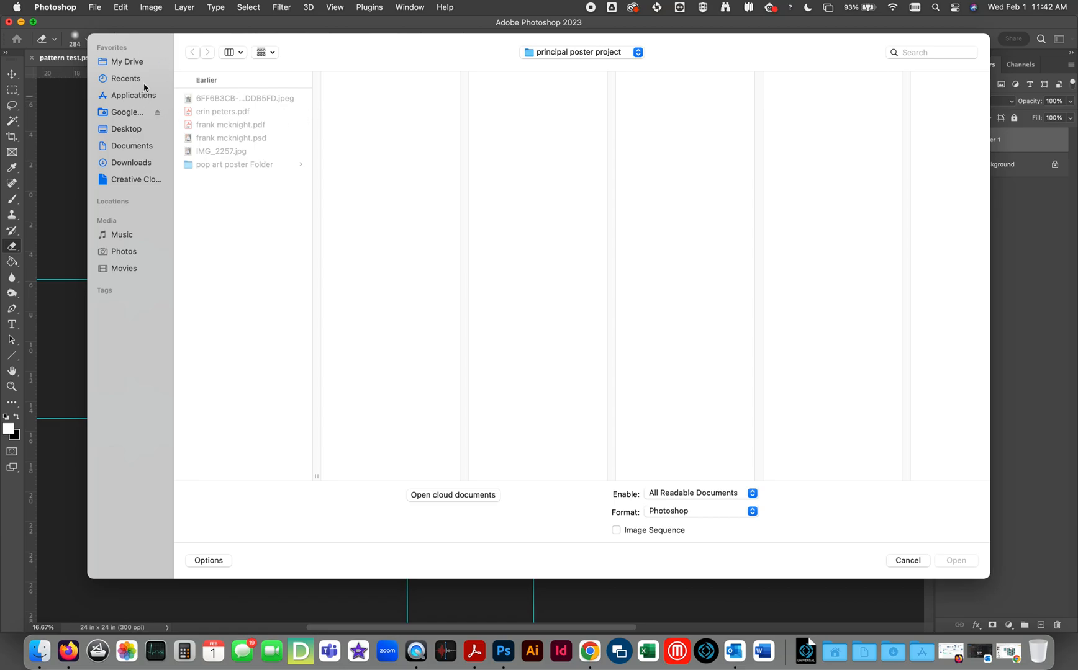
pyautogui.click(133, 62)
pyautogui.click(235, 137)
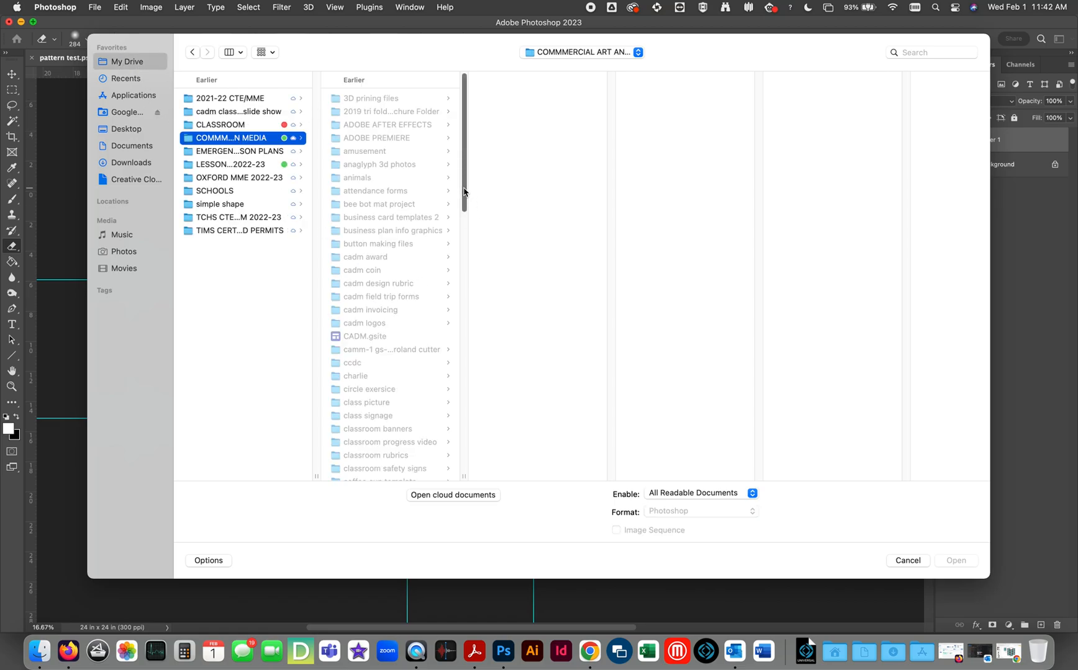
pyautogui.click(386, 191)
pyautogui.moveTo(464, 180); pyautogui.dragTo(466, 382)
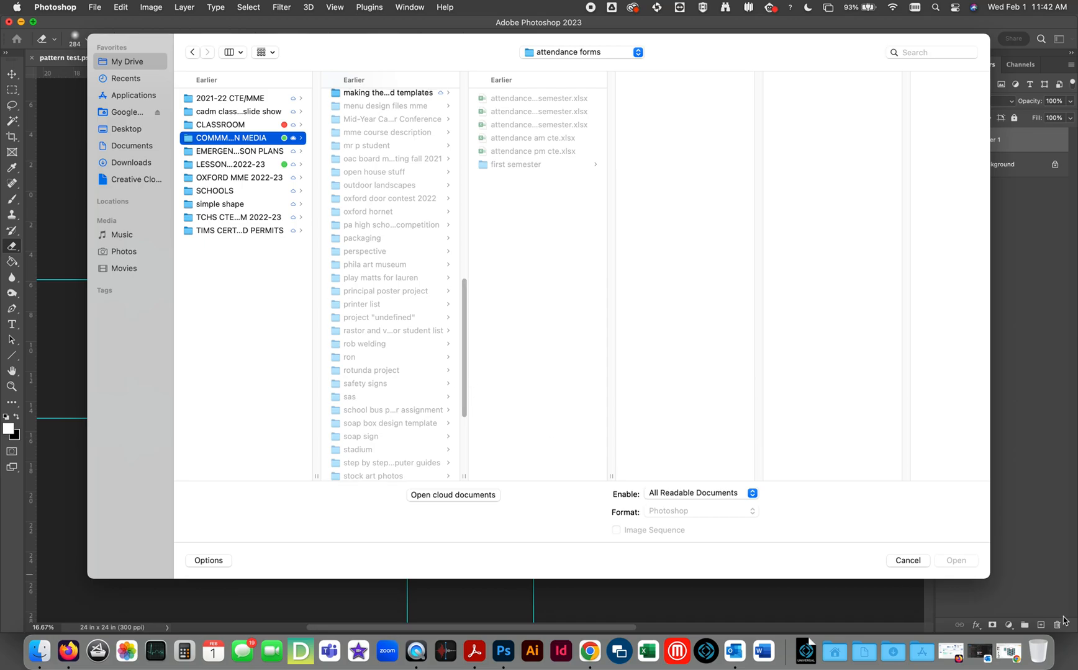
pyautogui.click(906, 562)
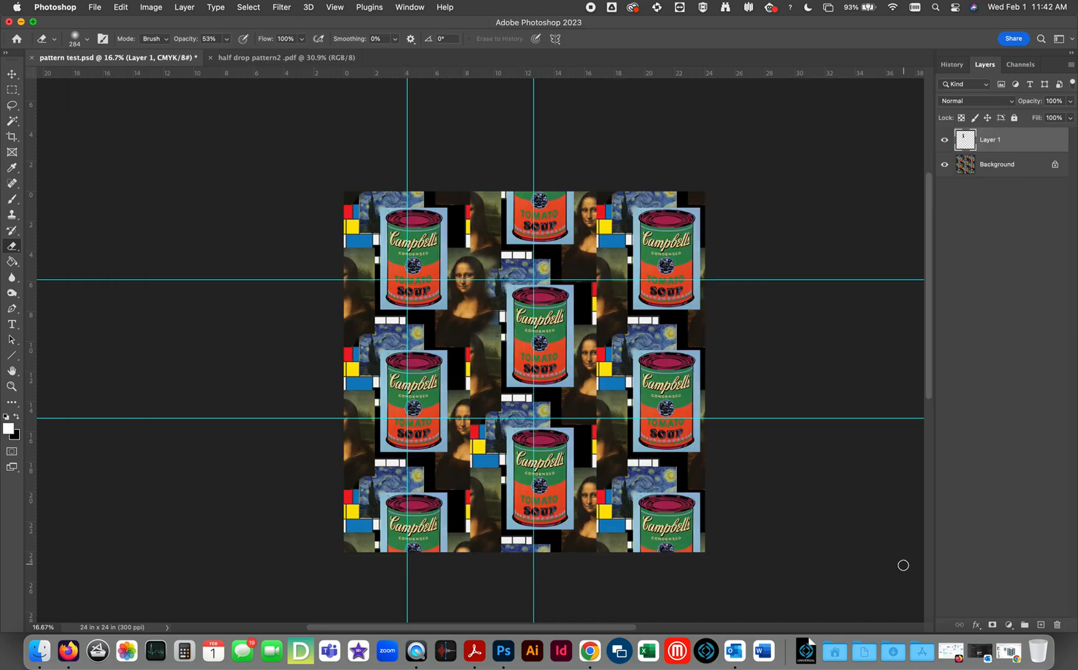
# - Switch to Chrome and open the instructions of the Pattern Design 101 assignment in the morning-session Commercial Art and Design Media class
pyautogui.click(591, 658)
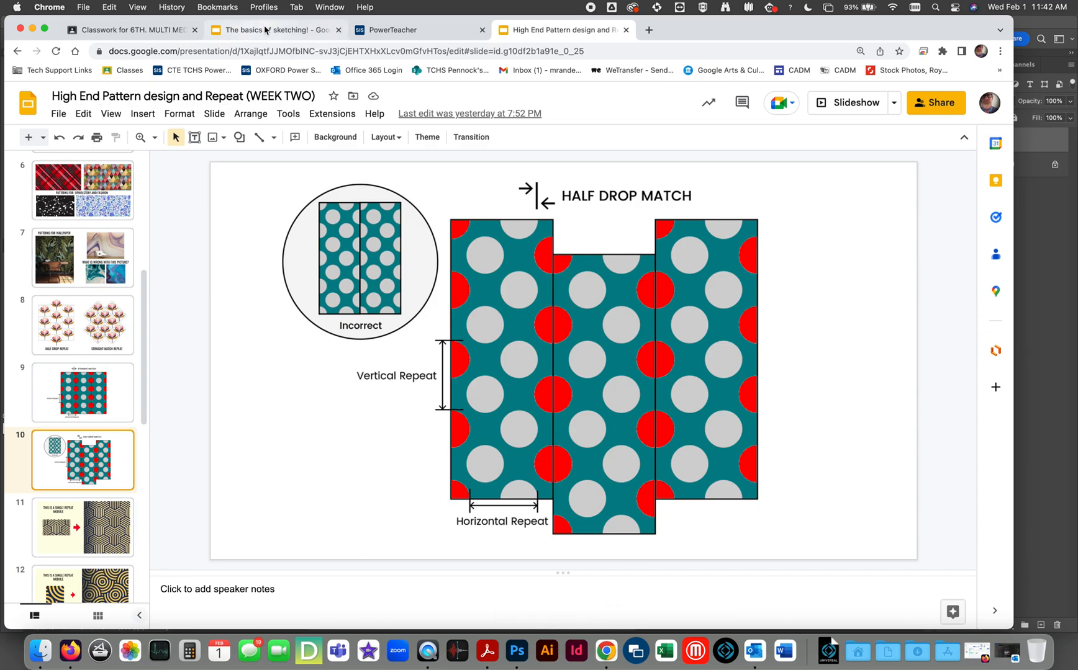
pyautogui.click(128, 28)
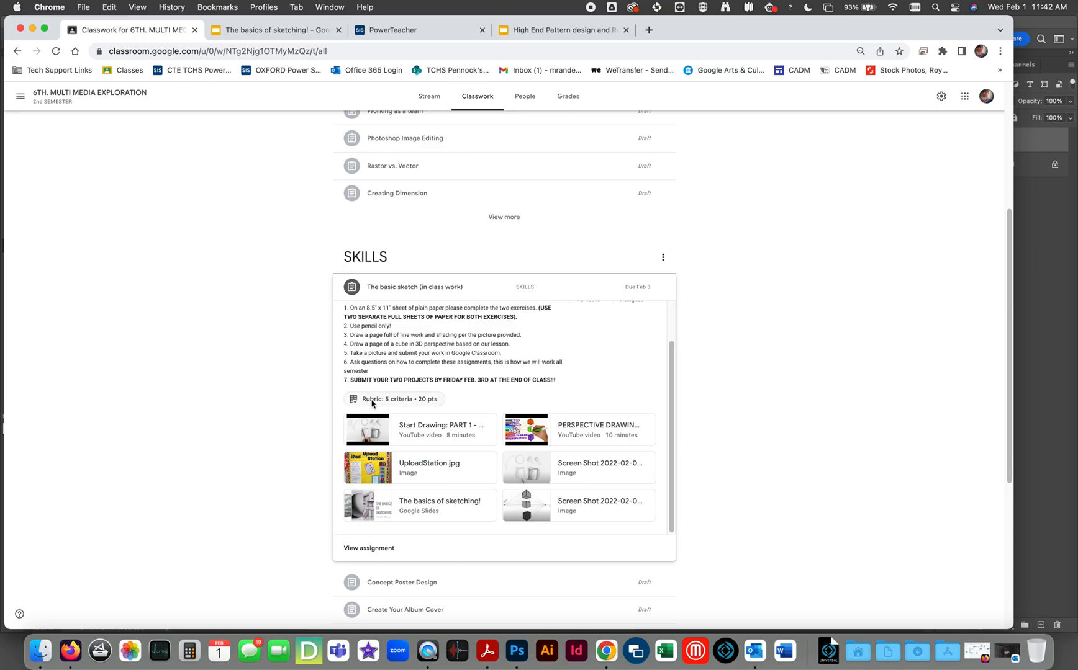
pyautogui.click(20, 96)
pyautogui.click(22, 204)
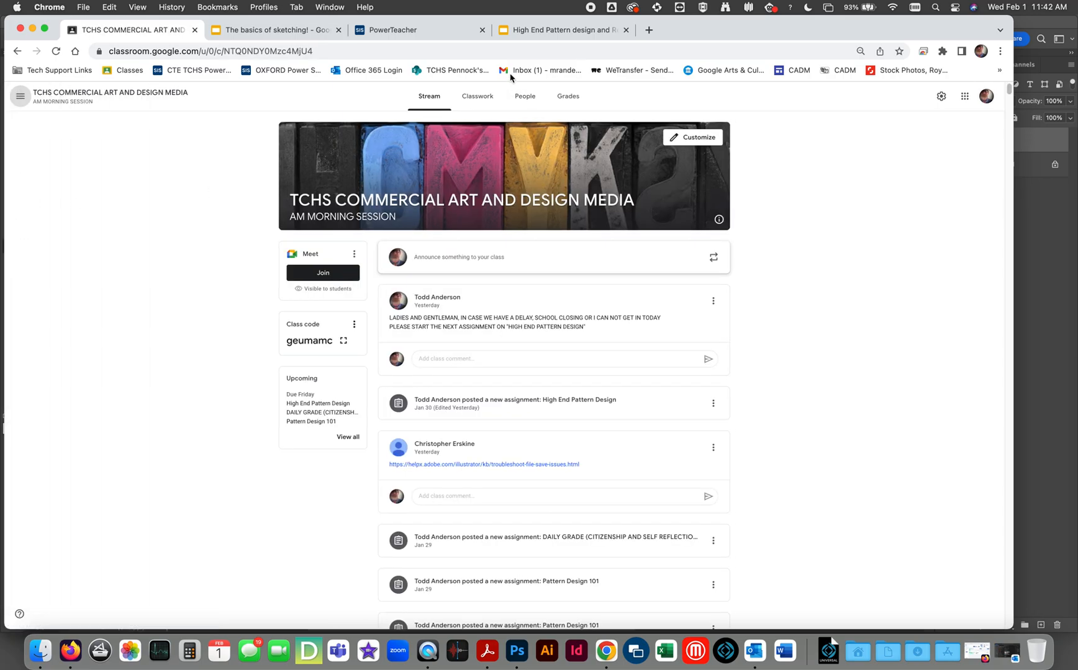
pyautogui.click(563, 100)
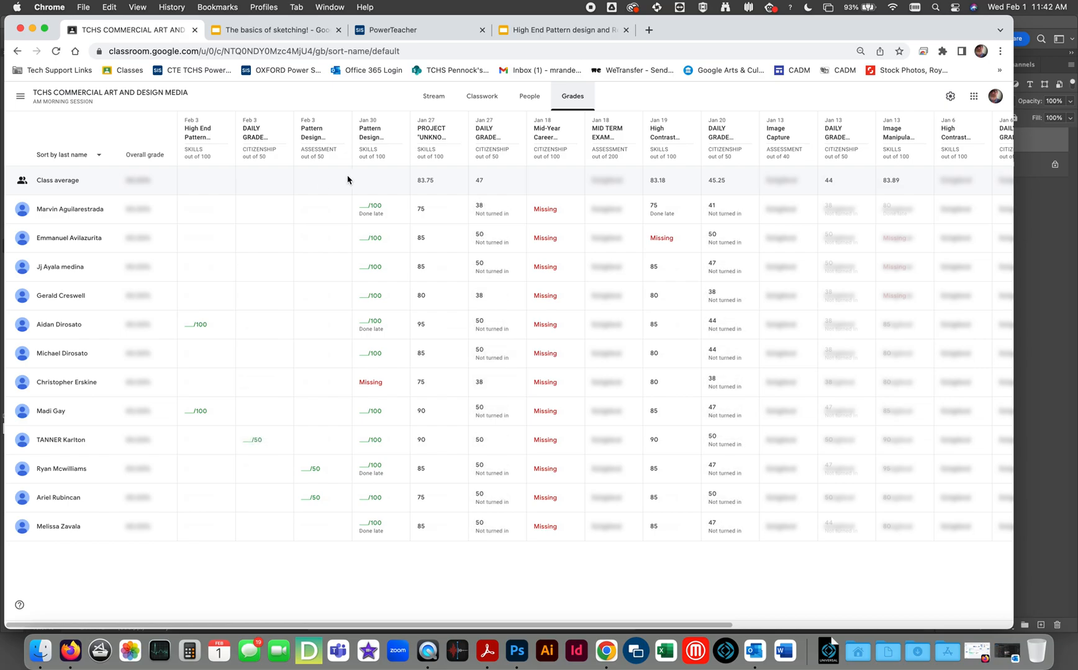
pyautogui.click(373, 133)
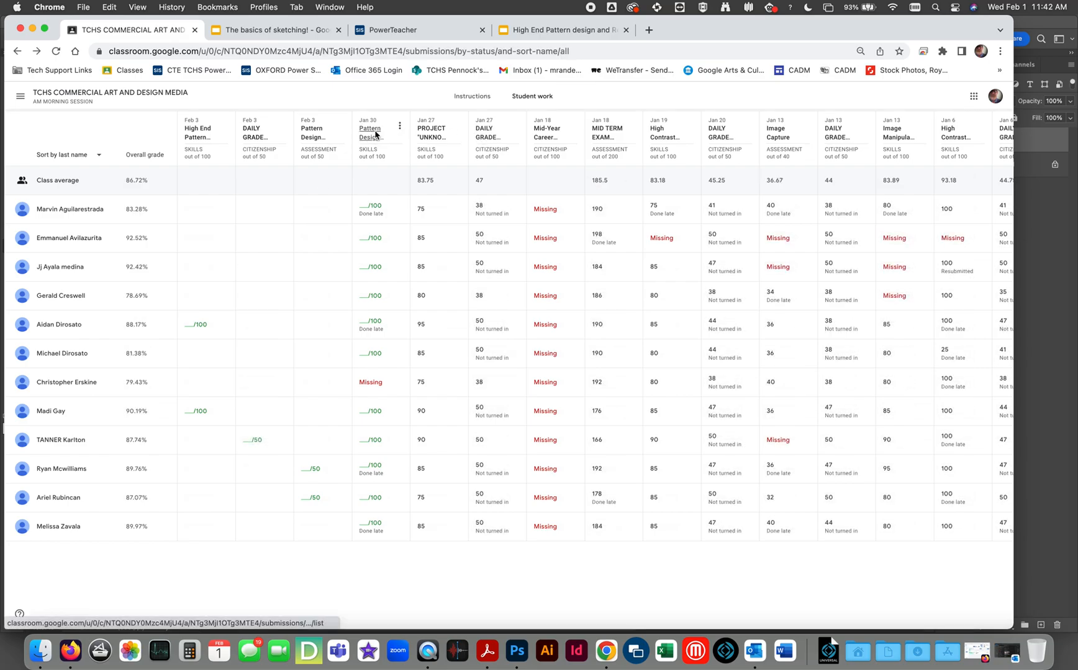
pyautogui.click(450, 96)
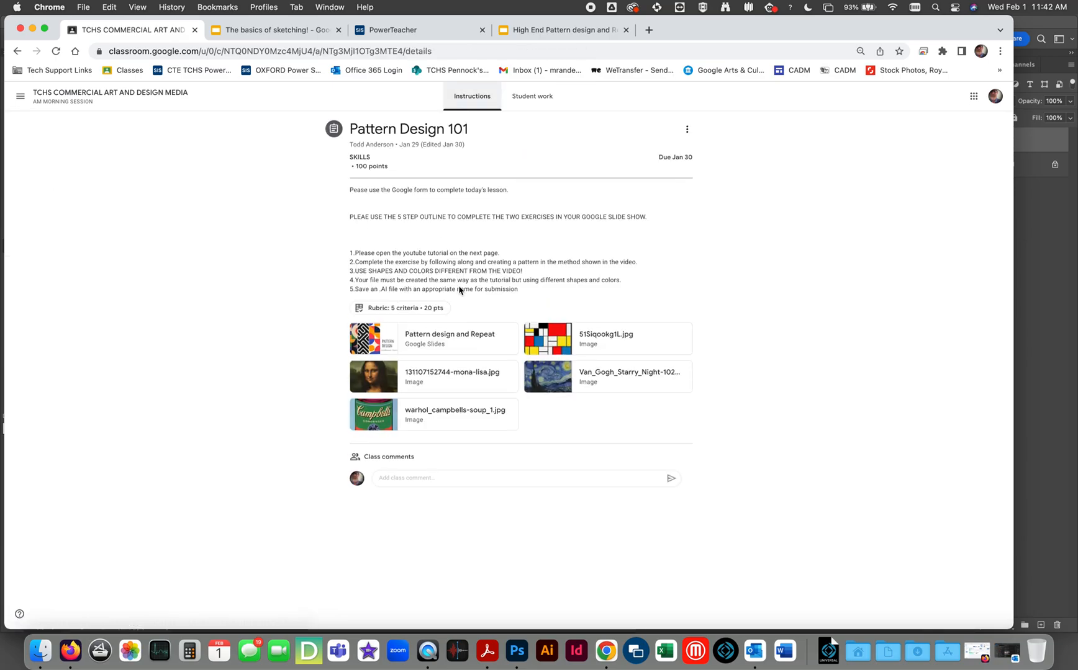
# - Open the assignment's 51Siqookg1L.jpg image in its own window and download it
pyautogui.click(559, 346)
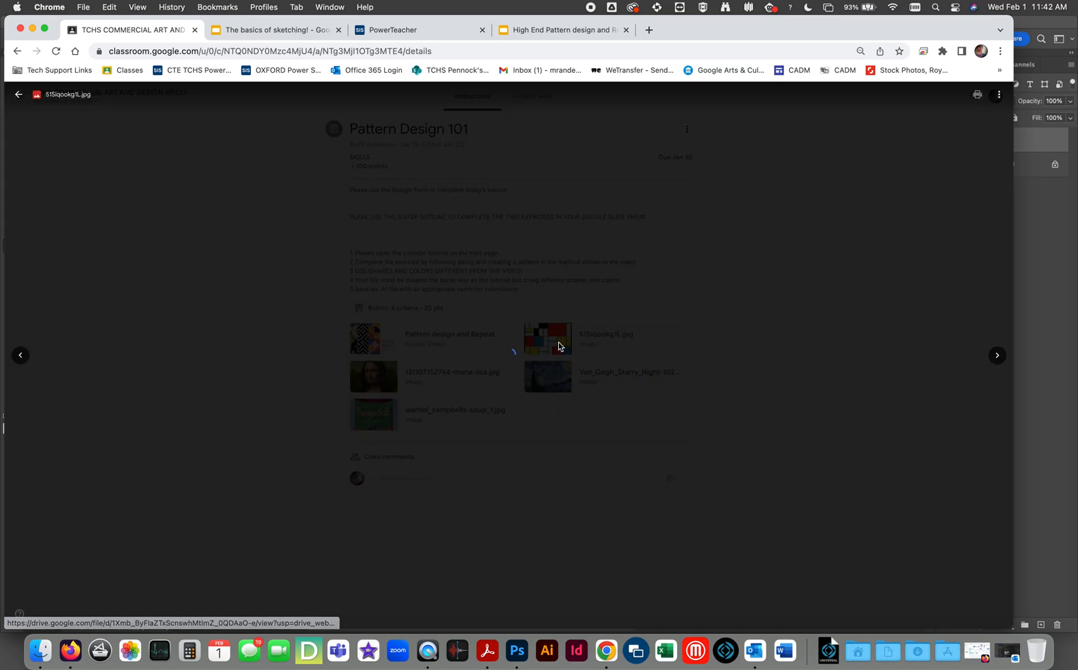
pyautogui.click(997, 97)
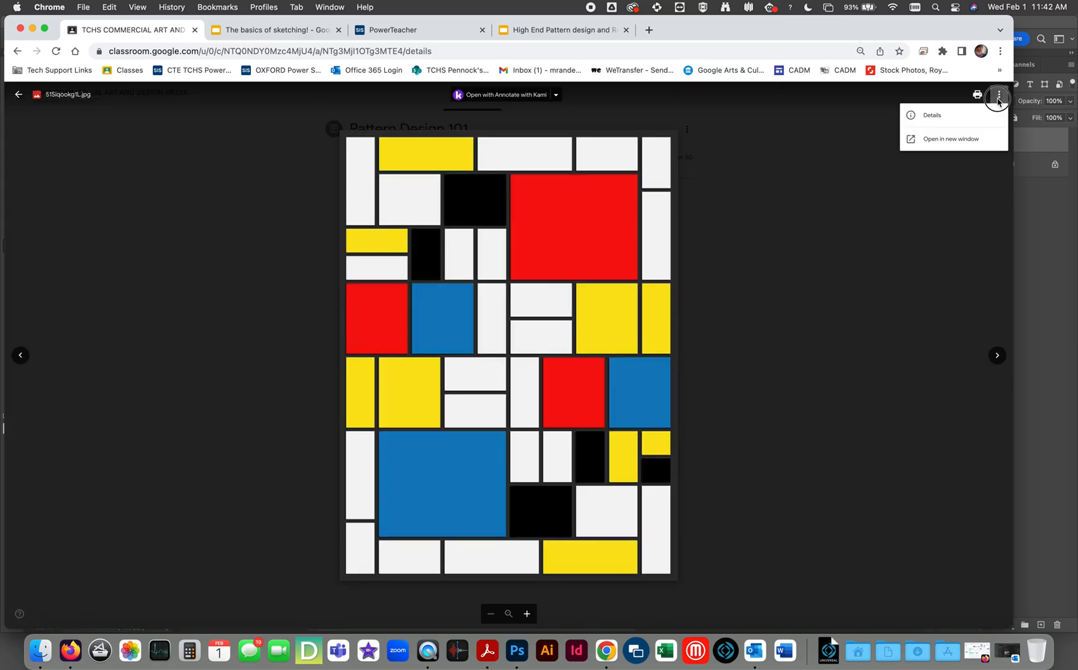
pyautogui.click(970, 139)
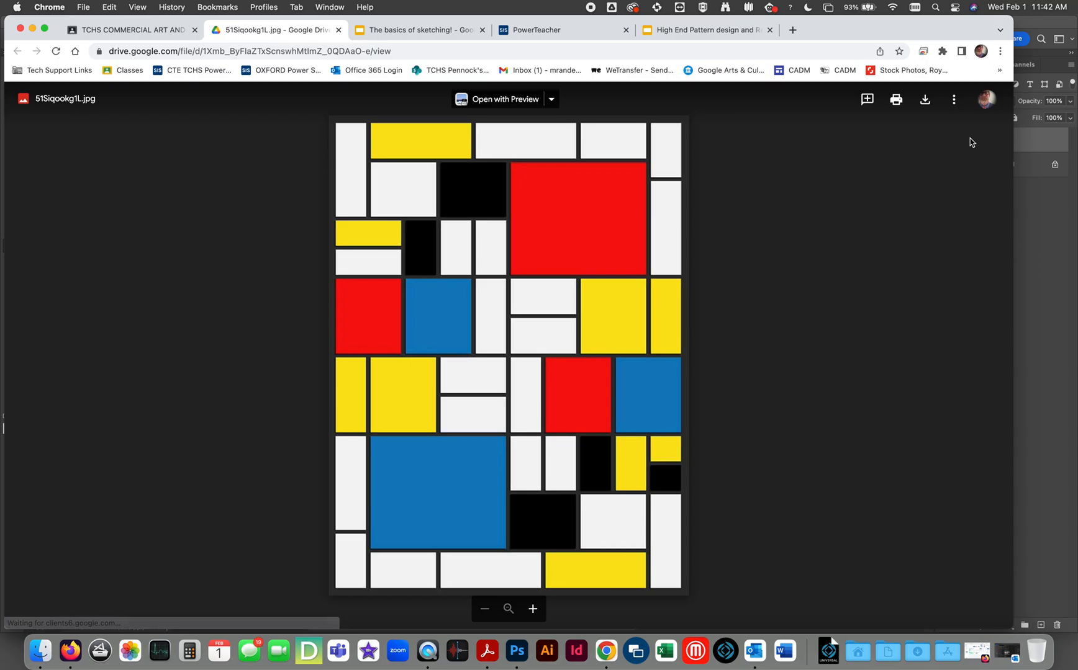
pyautogui.click(923, 101)
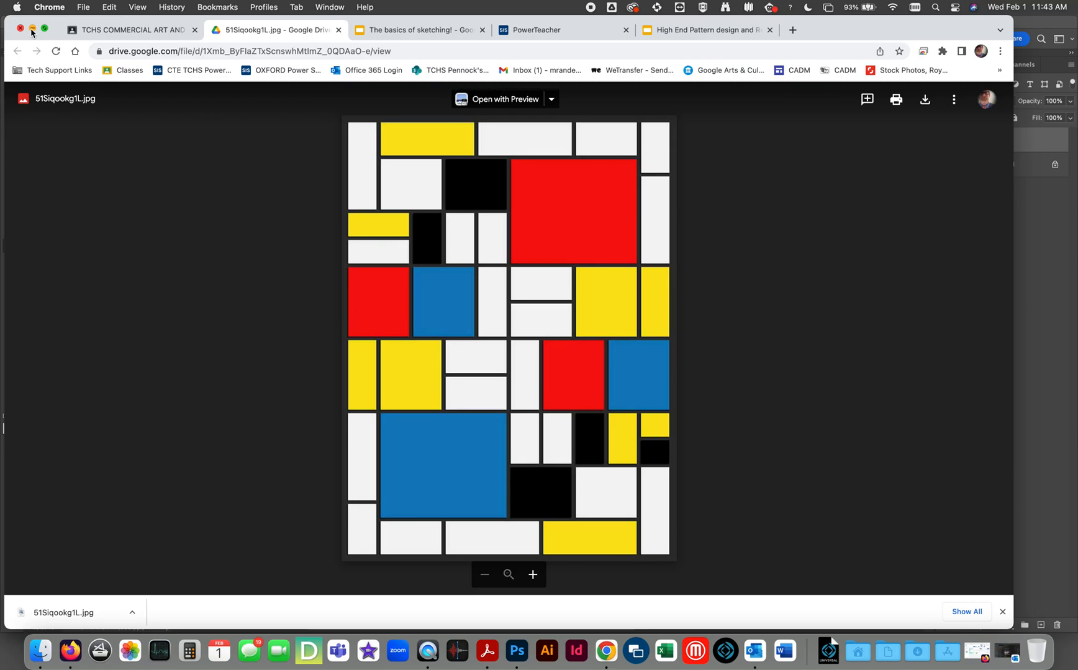
# - Switch back to Photoshop and open the downloaded 51Siqookg1L.jpg image from the Downloads folder
pyautogui.click(33, 29)
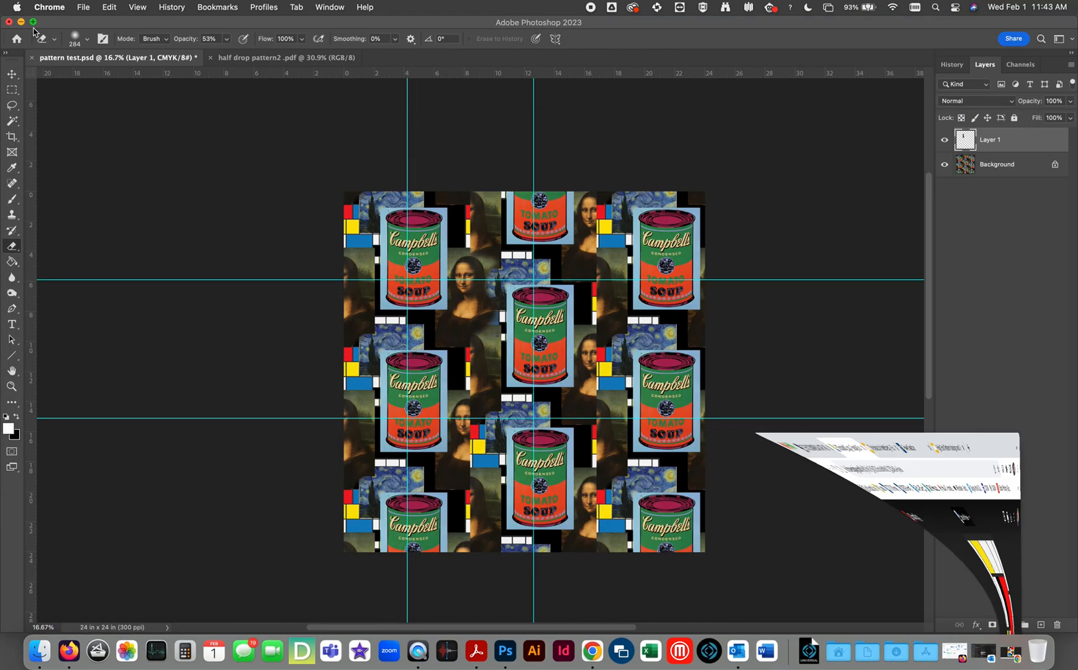
pyautogui.click(91, 10)
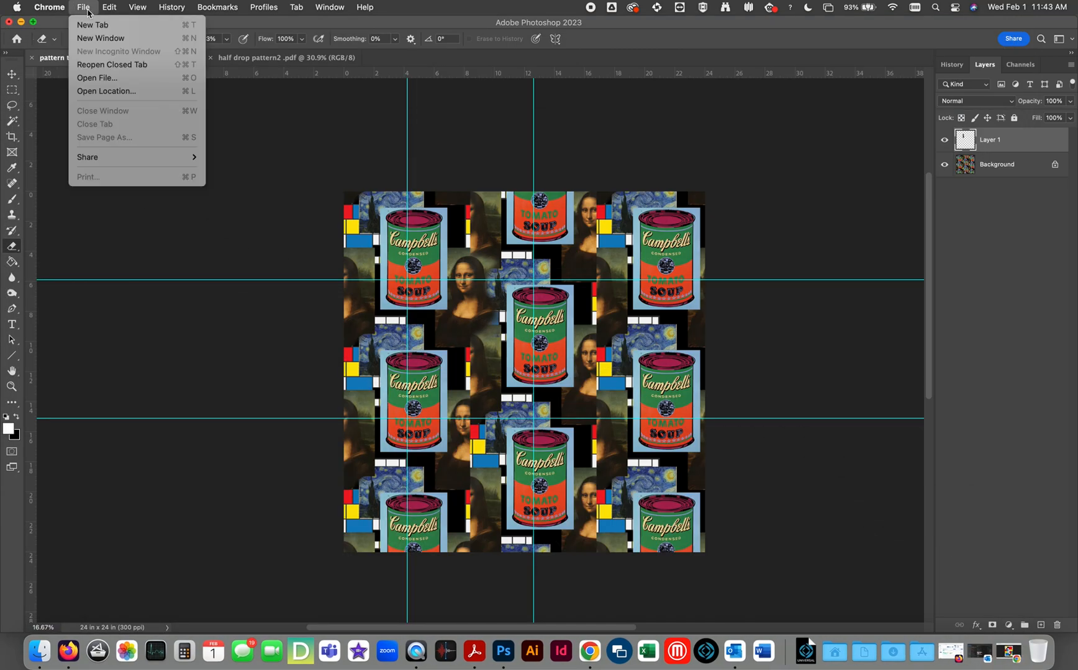
pyautogui.click(91, 9)
pyautogui.click(103, 35)
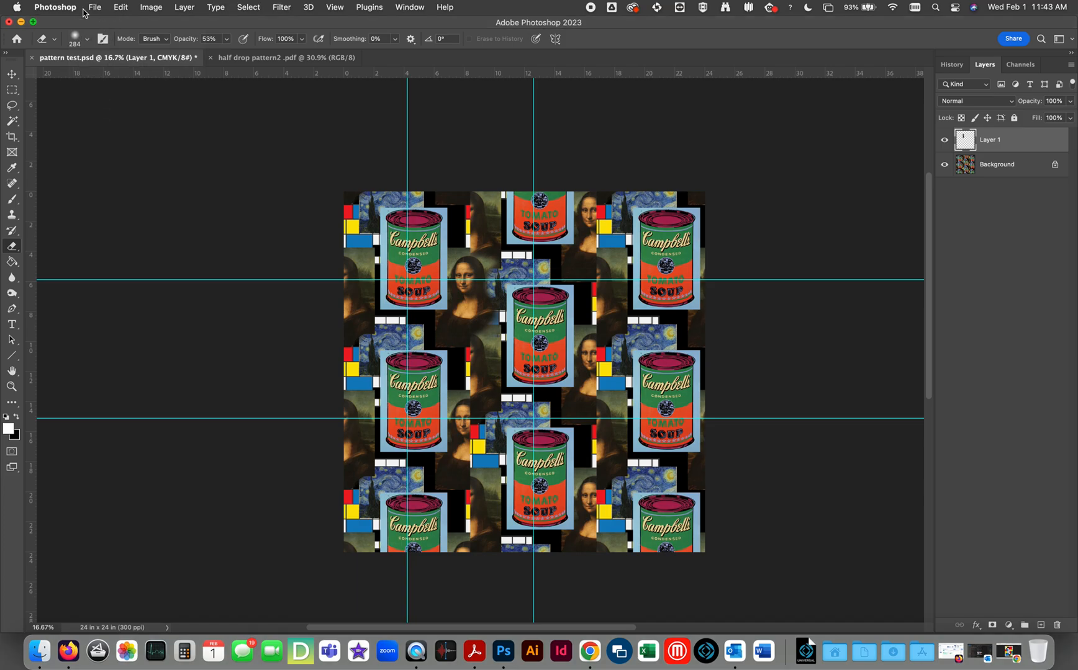
pyautogui.click(94, 6)
pyautogui.click(111, 35)
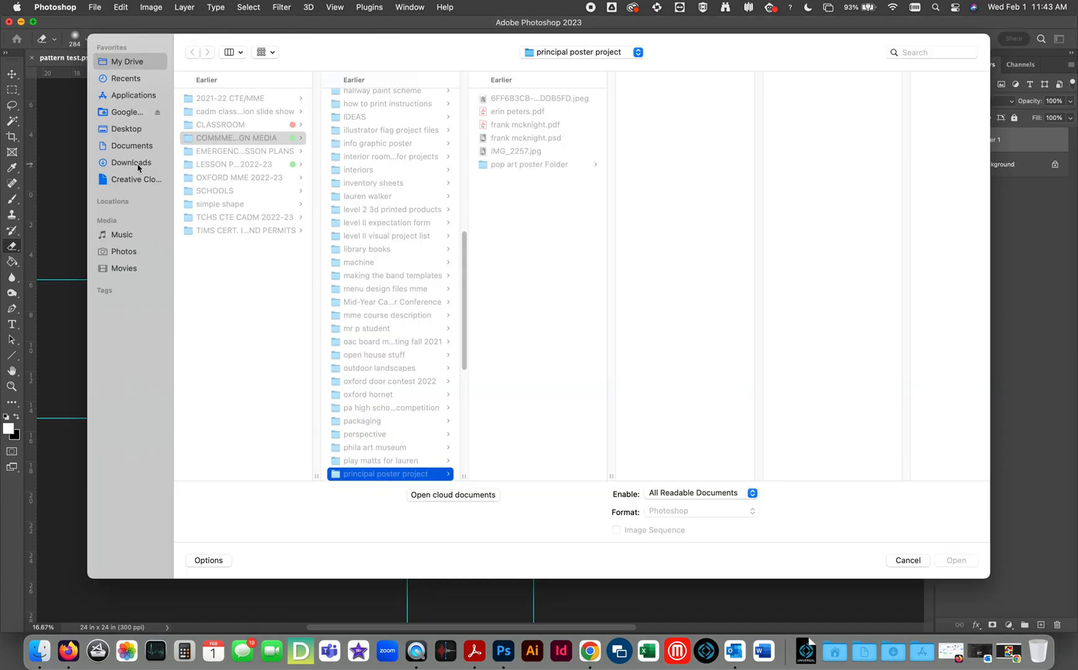
pyautogui.click(131, 163)
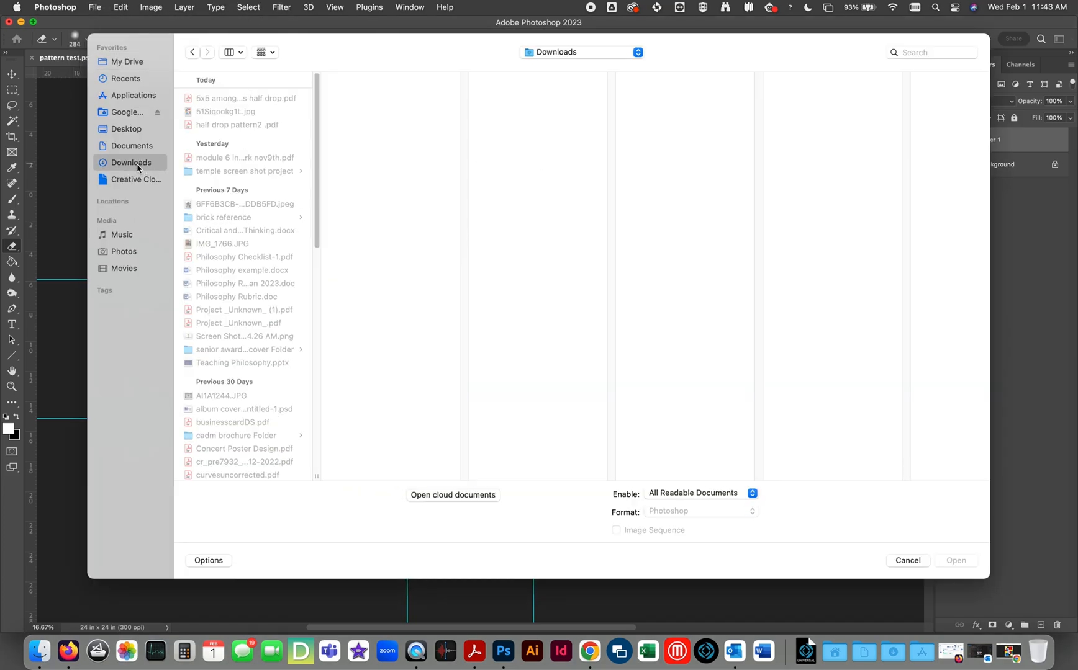
pyautogui.click(224, 111)
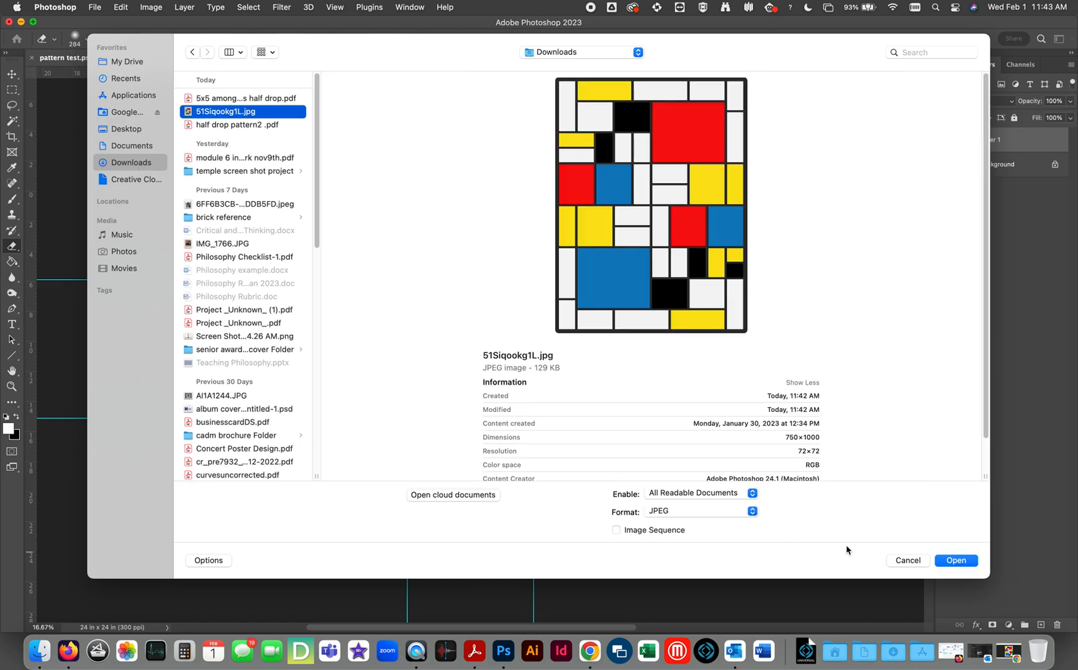
pyautogui.click(950, 562)
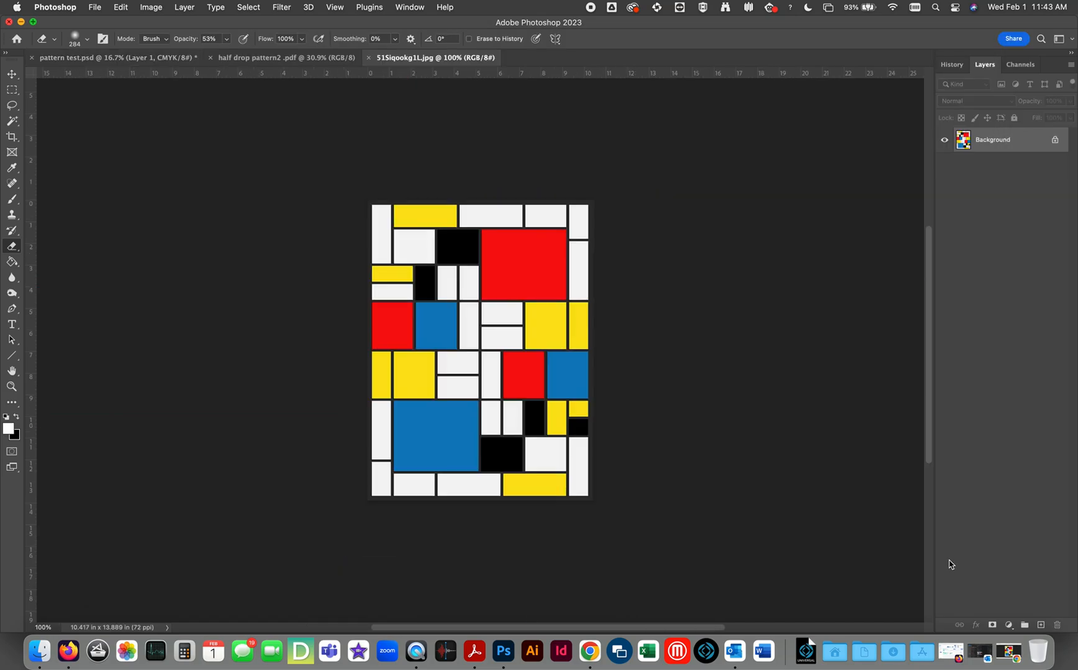
# - Paste the Mondrian artwork into pattern test.psd as a new layer
pyautogui.click(278, 62)
pyautogui.click(186, 60)
pyautogui.press('super+v')
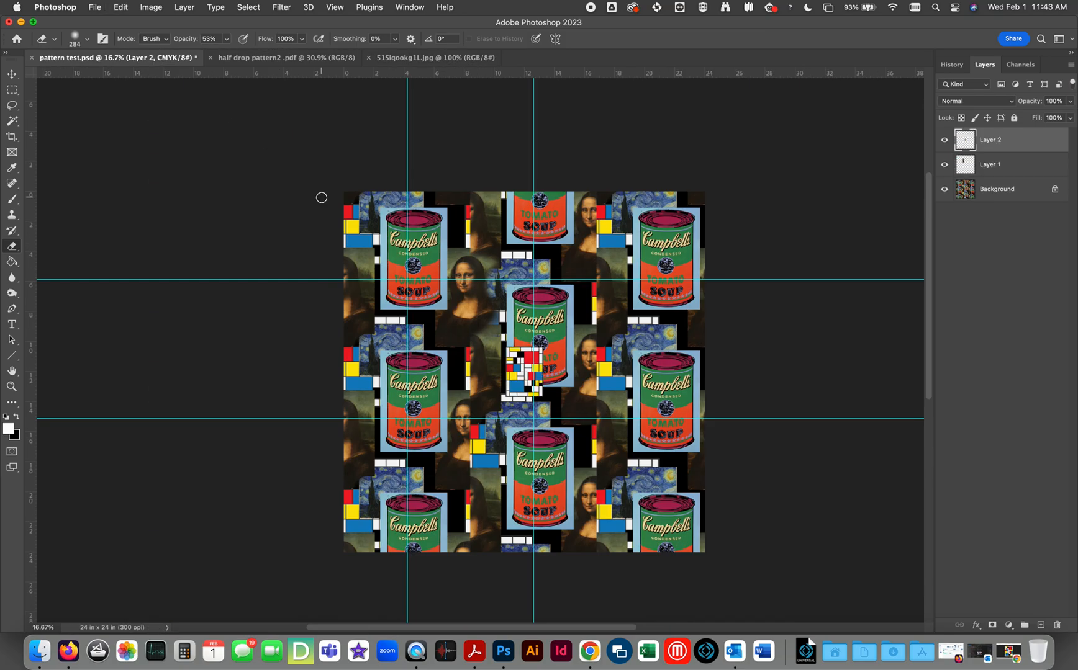
# - Scale the pasted Mondrian piece to about 177% and place it over the column seam below the middle Mona Lisa
pyautogui.press('v')
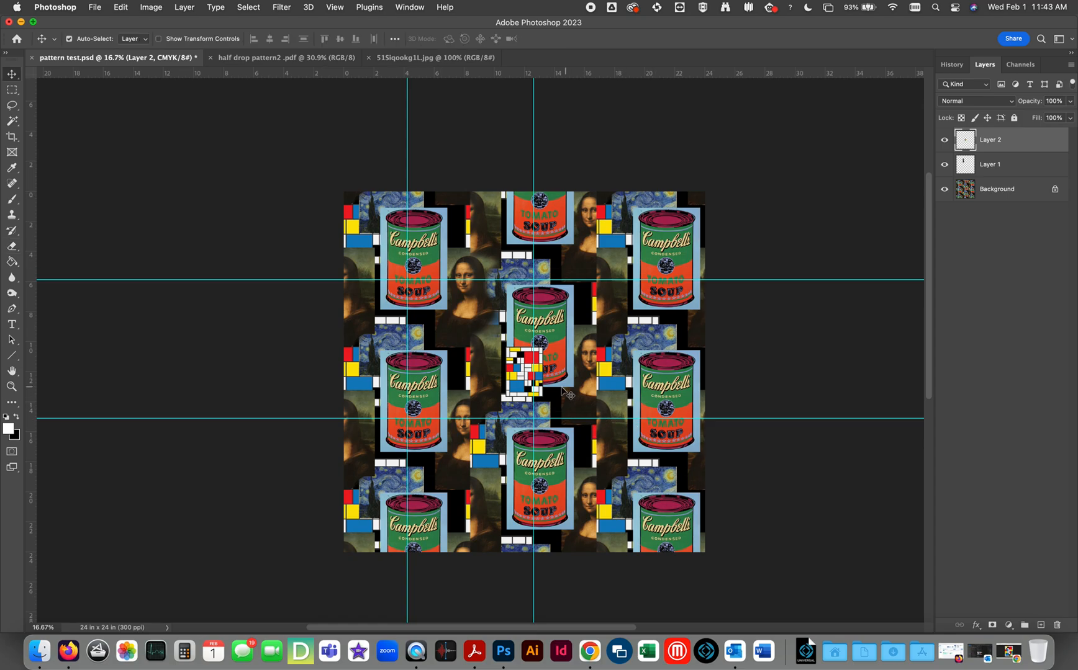
pyautogui.moveTo(519, 380)
pyautogui.mouseDown()
pyautogui.moveTo(483, 380)
pyautogui.moveTo(486, 370)
pyautogui.moveTo(534, 425)
pyautogui.mouseUp()
pyautogui.press('super+t')
pyautogui.moveTo(509, 397); pyautogui.dragTo(506, 380)
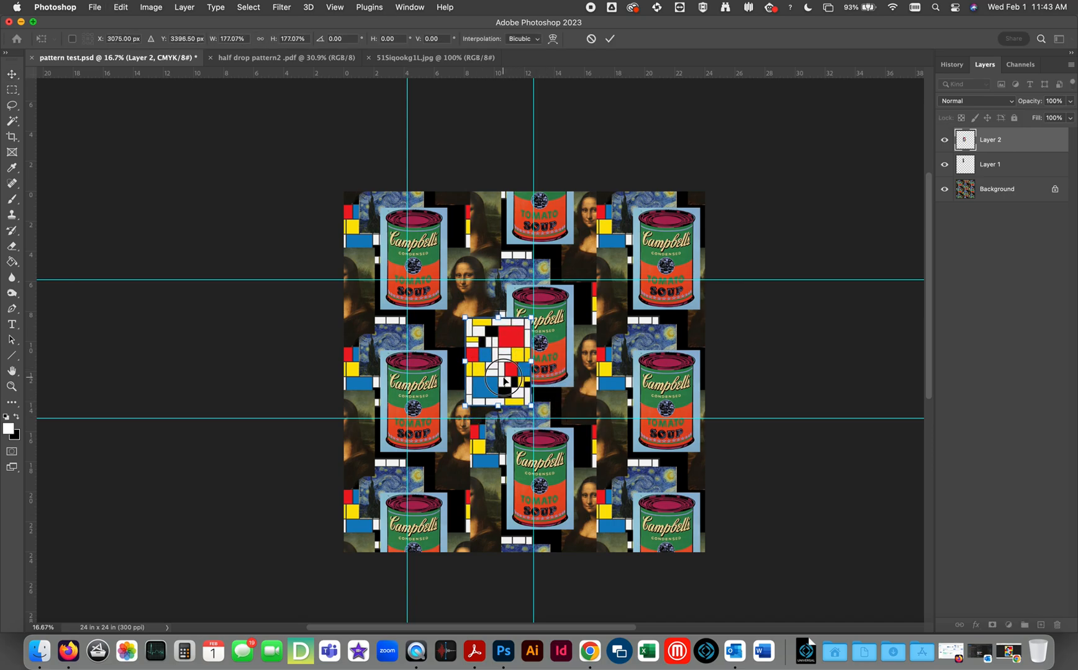
pyautogui.press('Return')
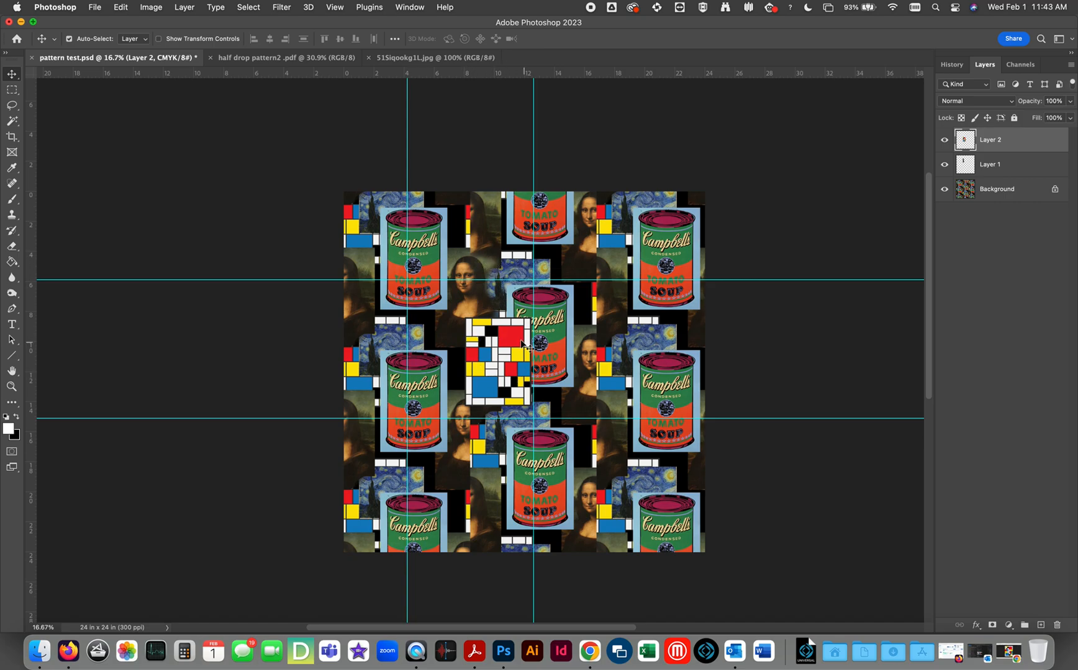
# - Delete the rectangular part of the Mondrian piece that overlaps the centre soup can, and flatten the image
pyautogui.press('m')
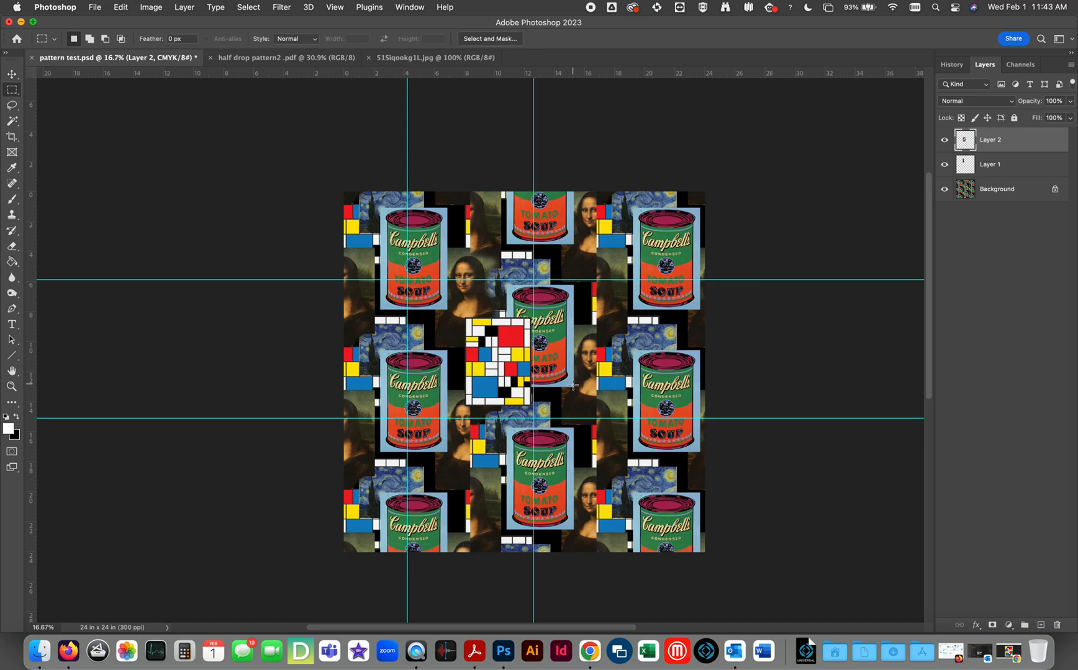
pyautogui.moveTo(574, 387); pyautogui.dragTo(506, 285)
pyautogui.press('Delete')
pyautogui.click(592, 349)
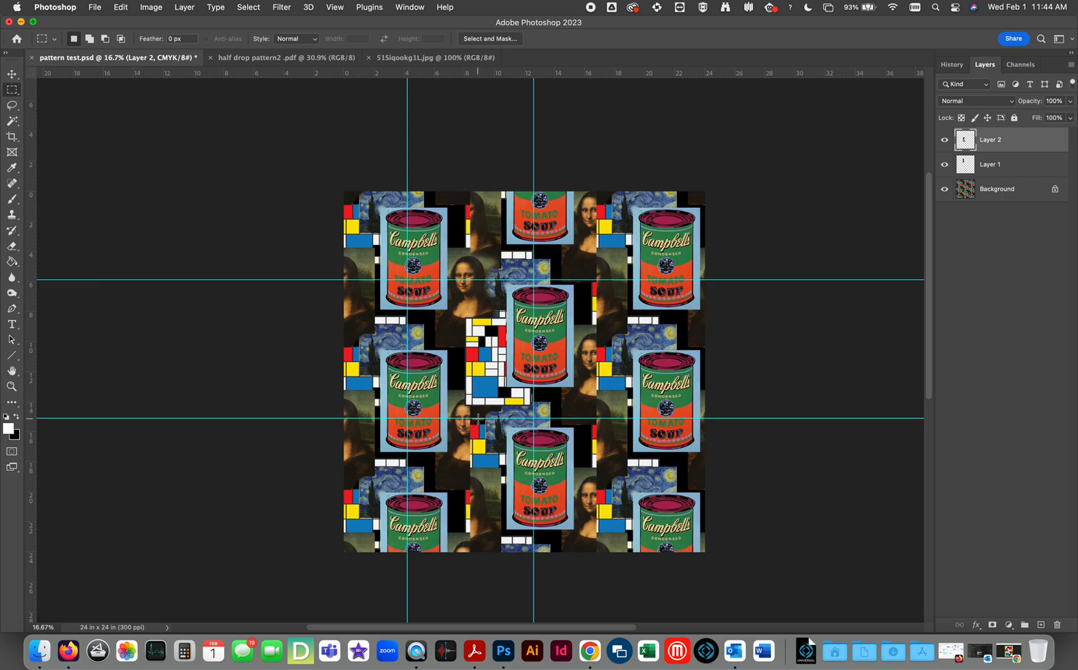
pyautogui.click(1070, 65)
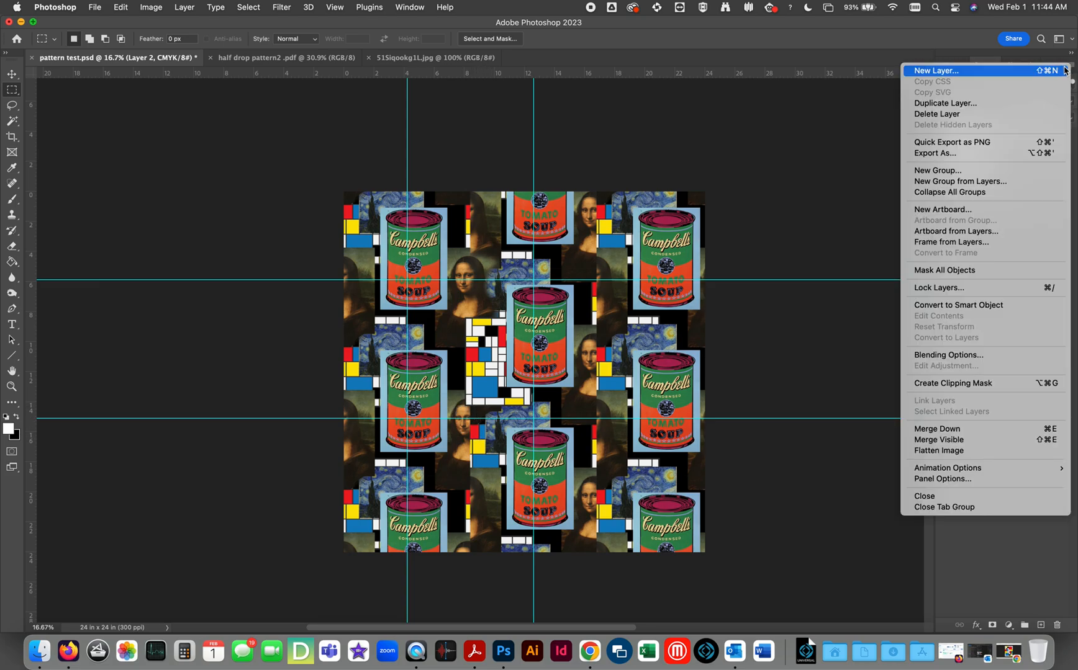
pyautogui.click(962, 451)
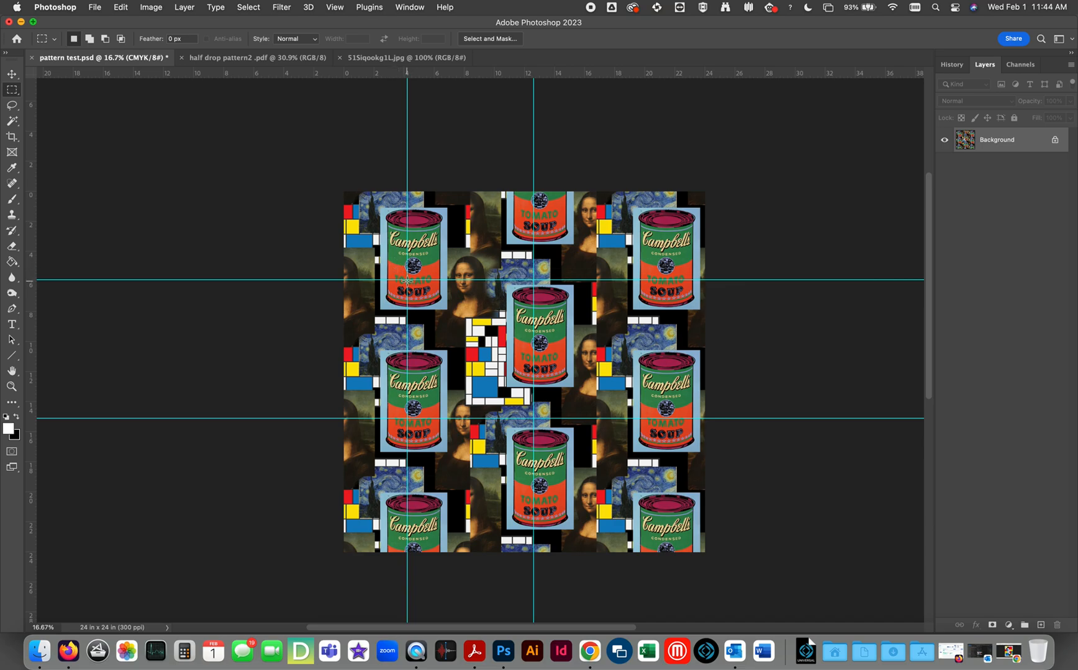
# - Copy the centre artwork area onto a new layer one repeat lower in the middle column, and flatten the image
pyautogui.moveTo(399, 258); pyautogui.dragTo(549, 435)
pyautogui.press('super+j')
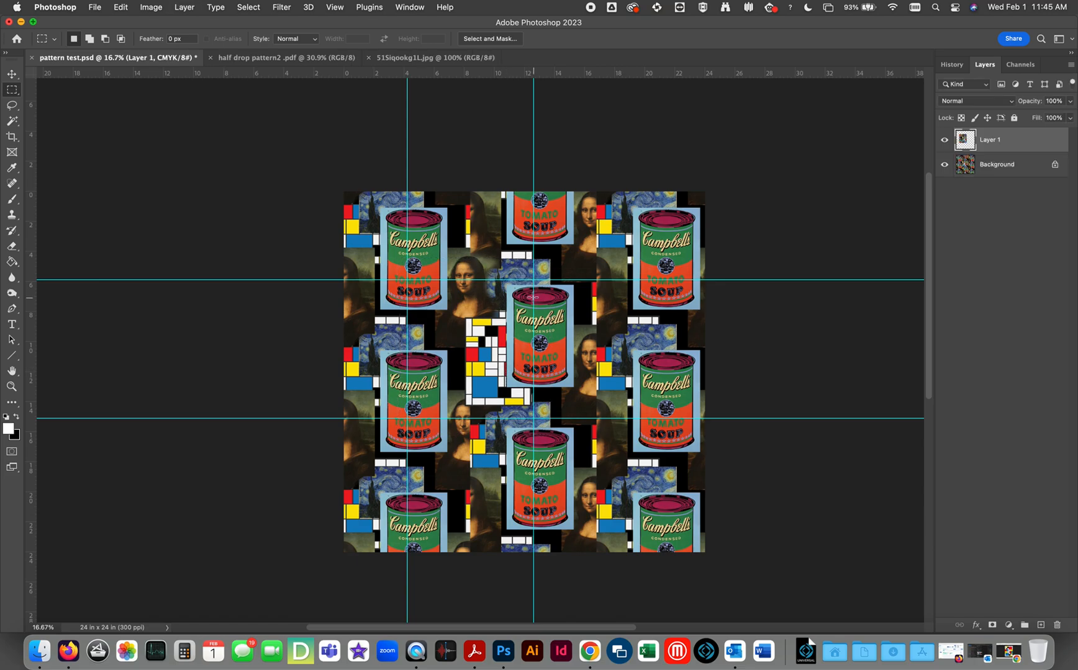
pyautogui.press('v')
pyautogui.moveTo(507, 280); pyautogui.dragTo(509, 415)
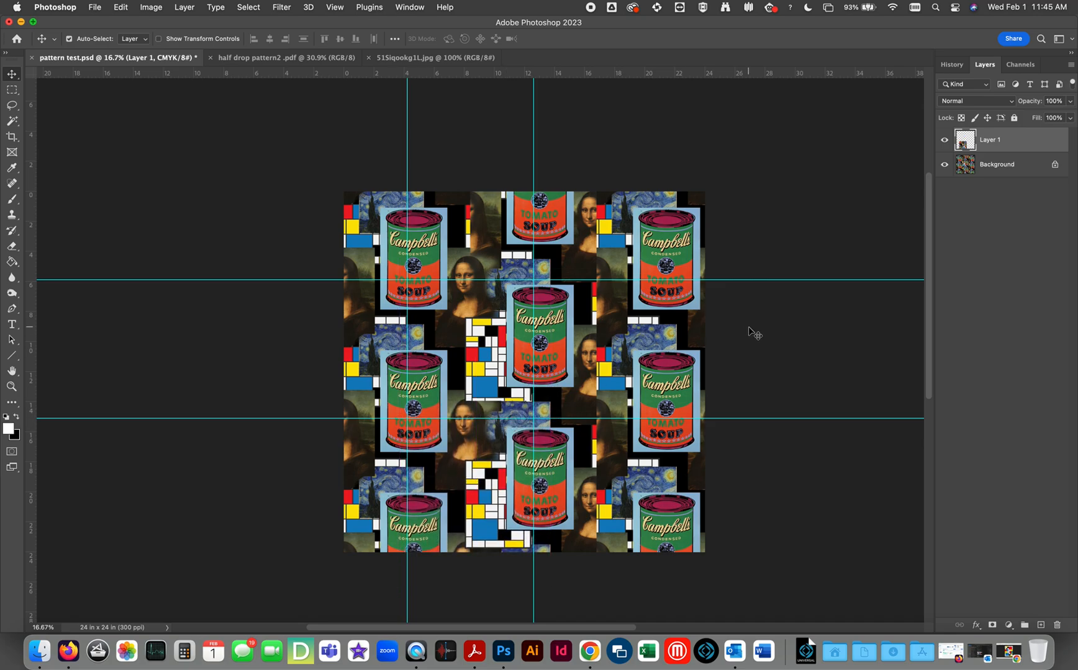
pyautogui.click(1070, 64)
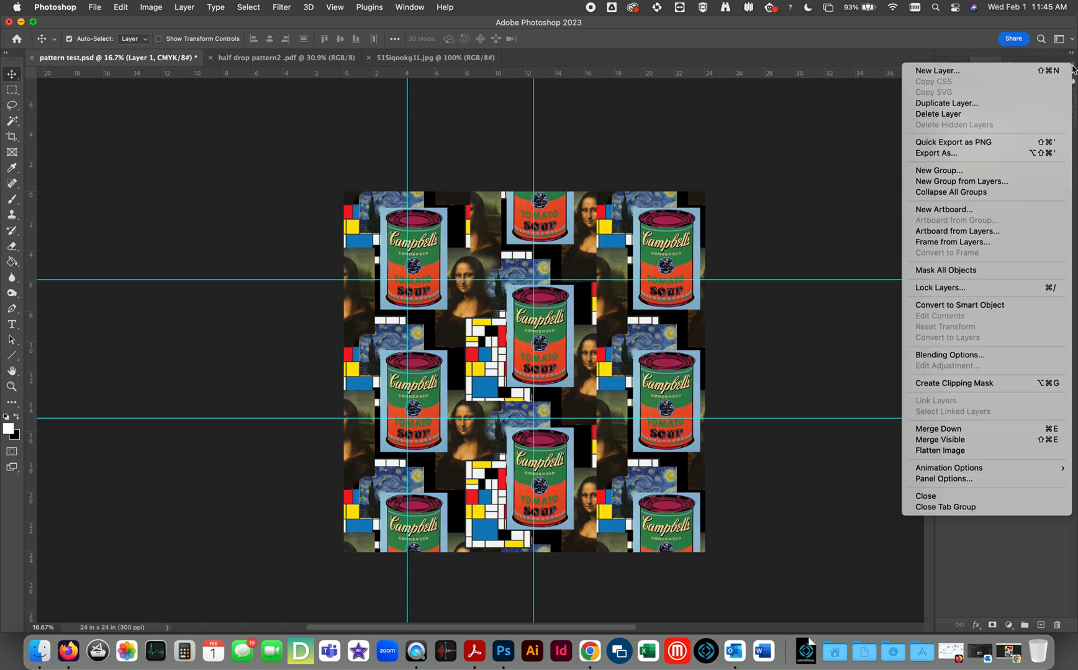
pyautogui.click(939, 451)
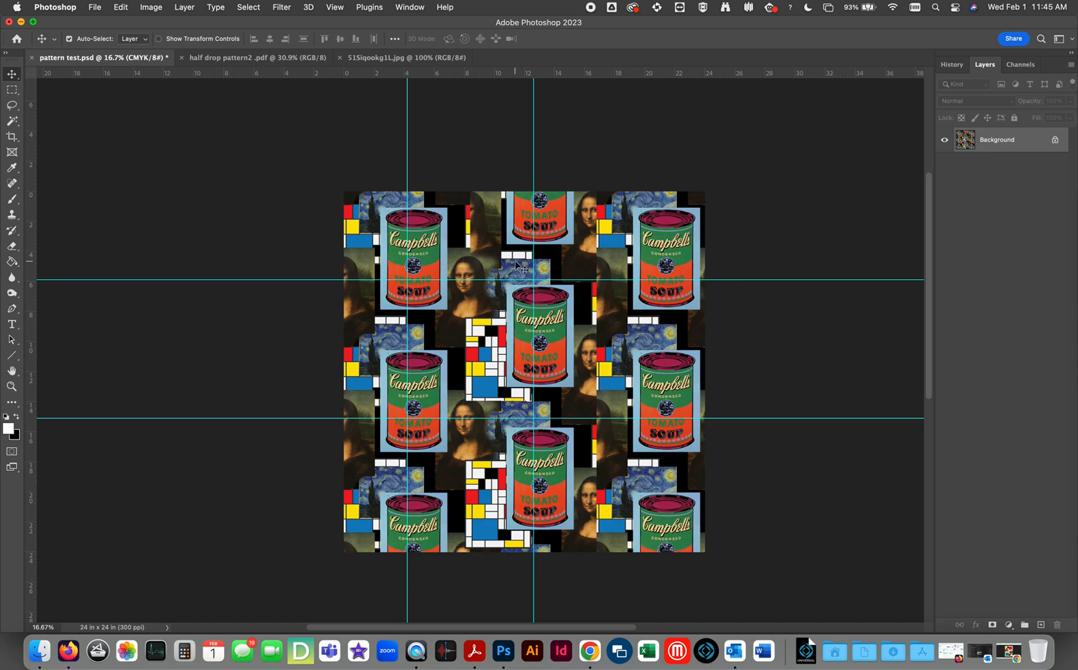
# - Turn on snapping and copy the single repeat framed by the four guides to a new layer
pyautogui.click(12, 90)
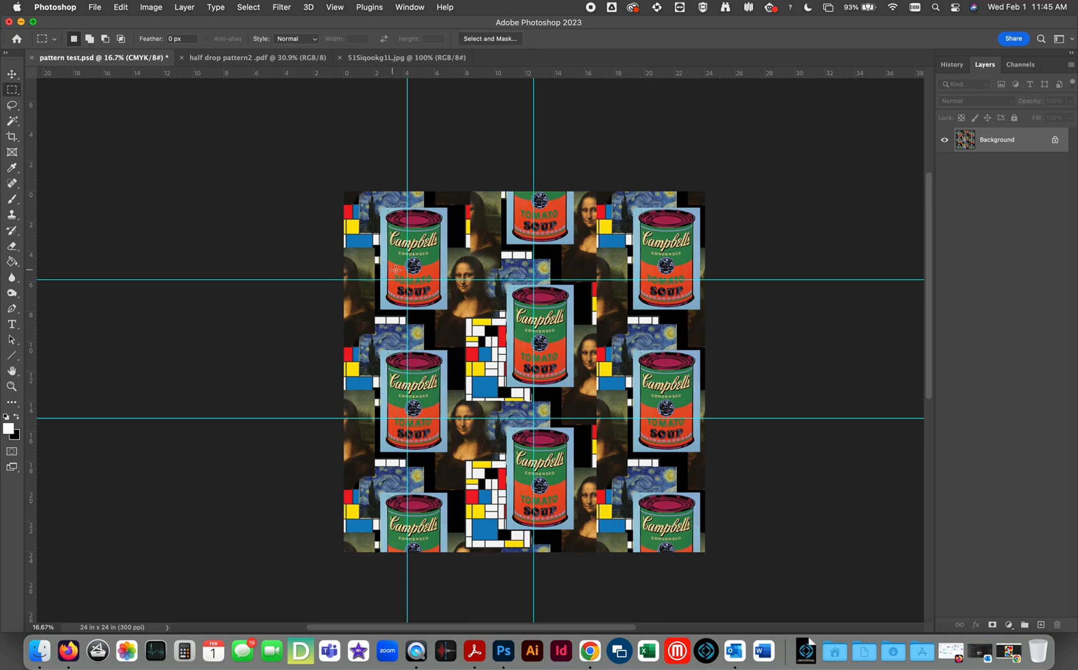
pyautogui.moveTo(407, 280); pyautogui.dragTo(530, 416)
pyautogui.click(334, 7)
pyautogui.click(350, 284)
pyautogui.moveTo(407, 279); pyautogui.dragTo(532, 417)
pyautogui.press('super+j')
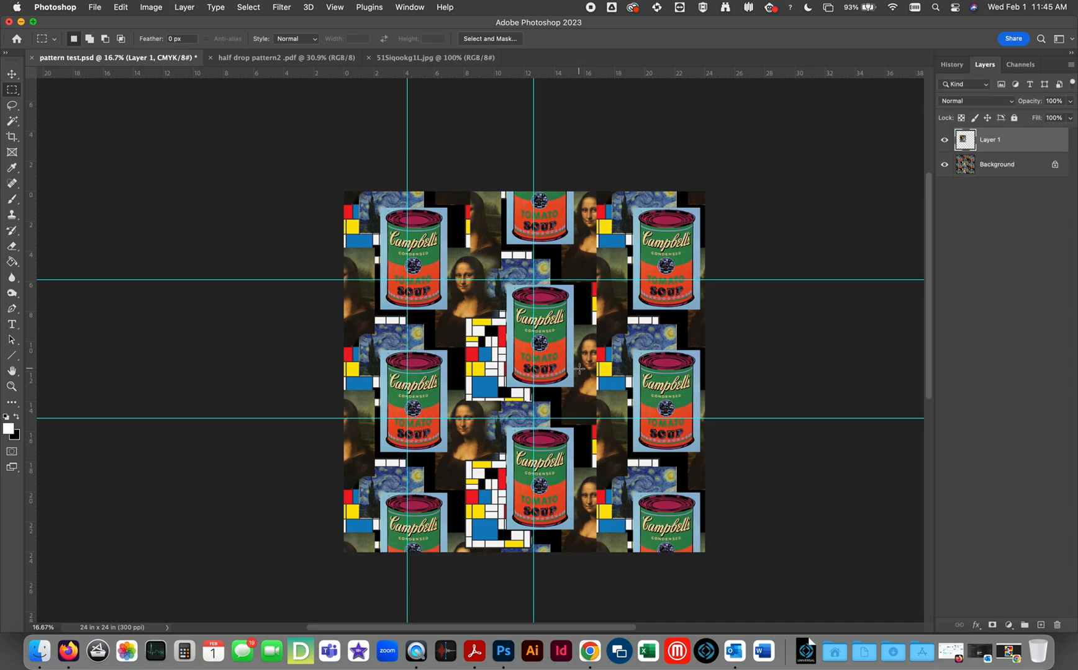
# - Delete the Background layer and move the copied repeat tile into the canvas's upper-left corner
pyautogui.moveTo(991, 171); pyautogui.dragTo(1057, 625)
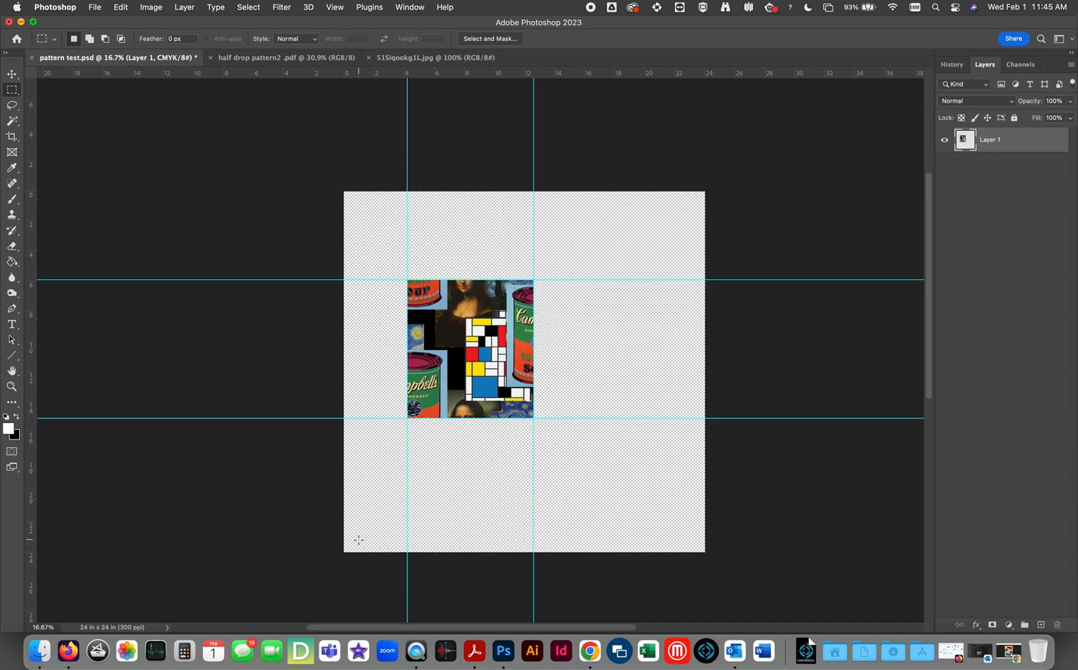
pyautogui.press('v')
pyautogui.moveTo(471, 357); pyautogui.dragTo(506, 248)
# - Duplicate the repeat tile and set the copy against its right edge, dropped by about half a tile
pyautogui.press('super+j')
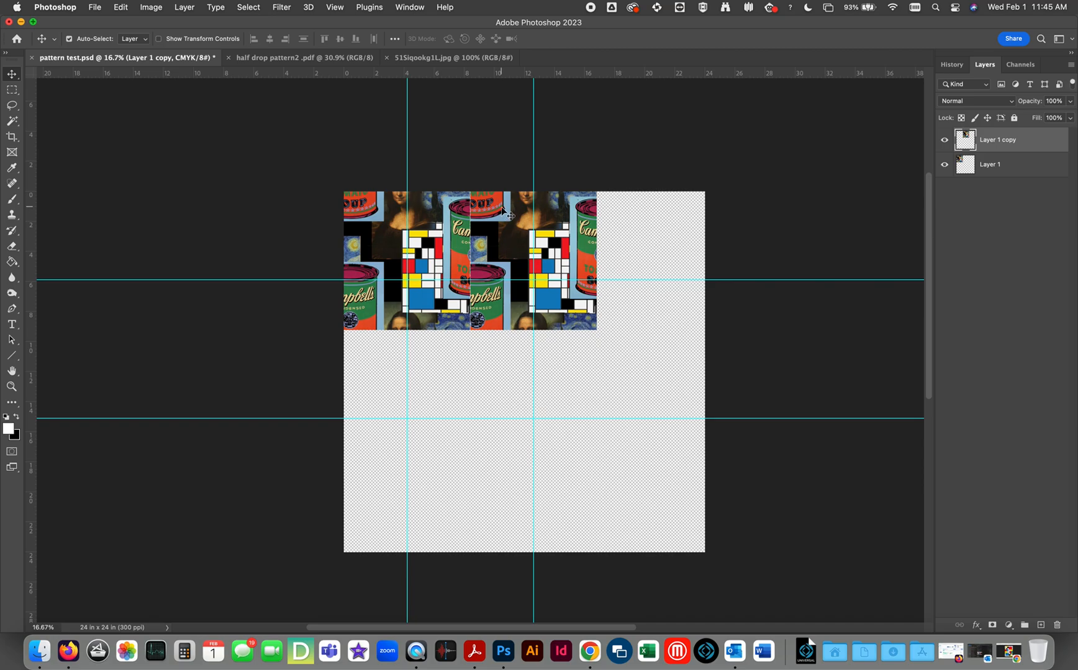
pyautogui.moveTo(502, 210); pyautogui.dragTo(491, 291)
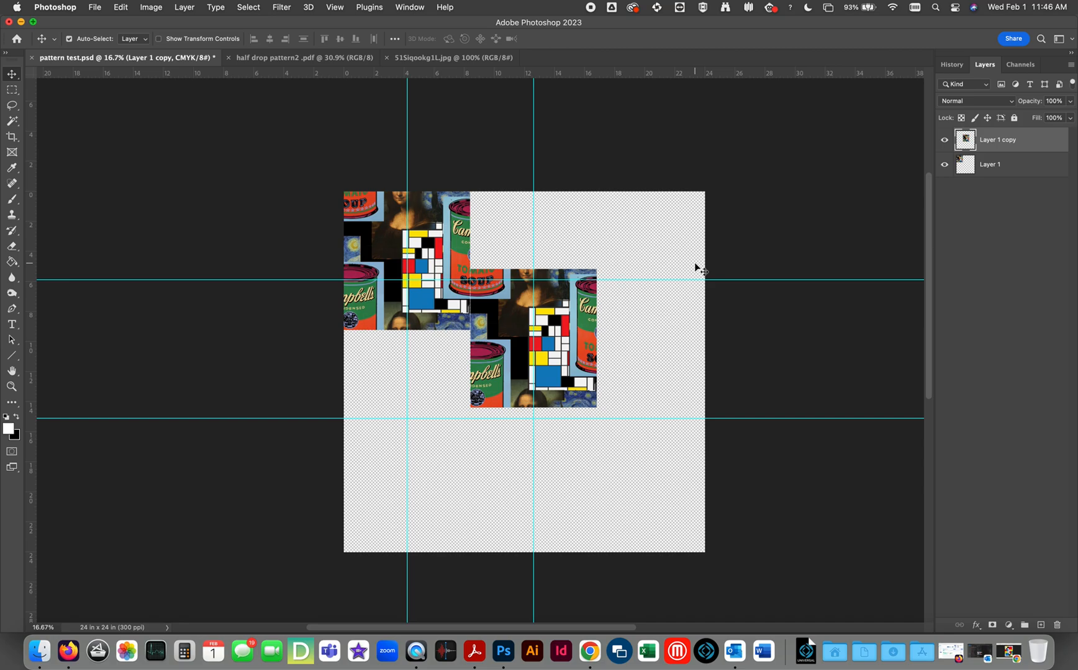
pyautogui.press('Left')
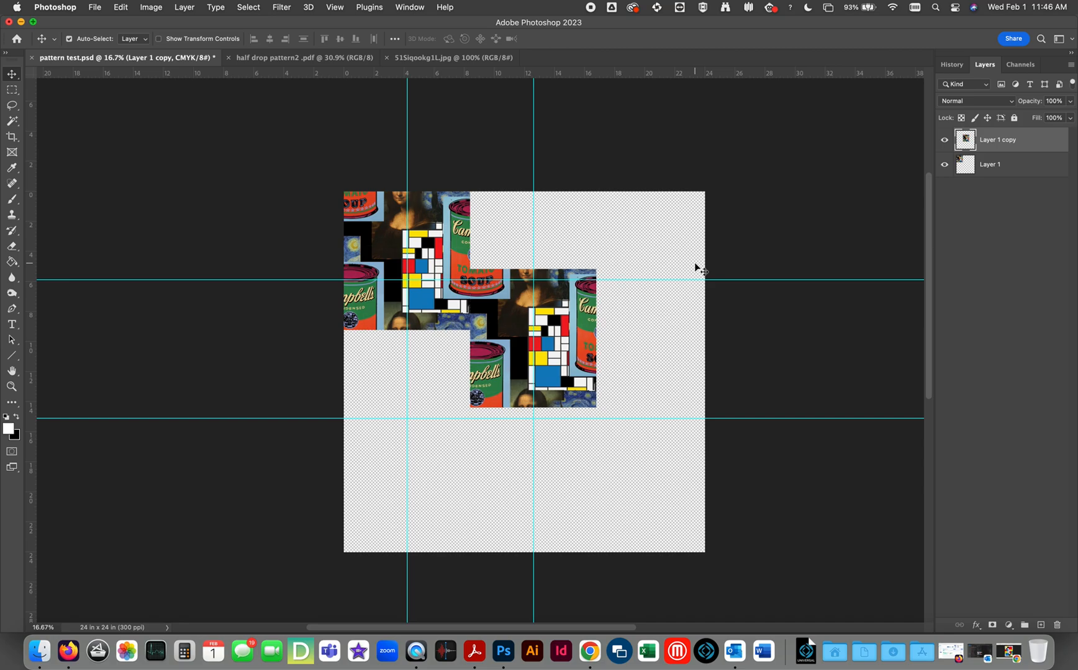
# - Duplicate the half-dropped tile, place the copy directly above it, and nudge the copy upward in large increments
pyautogui.hotkey('ctrl', 'j')
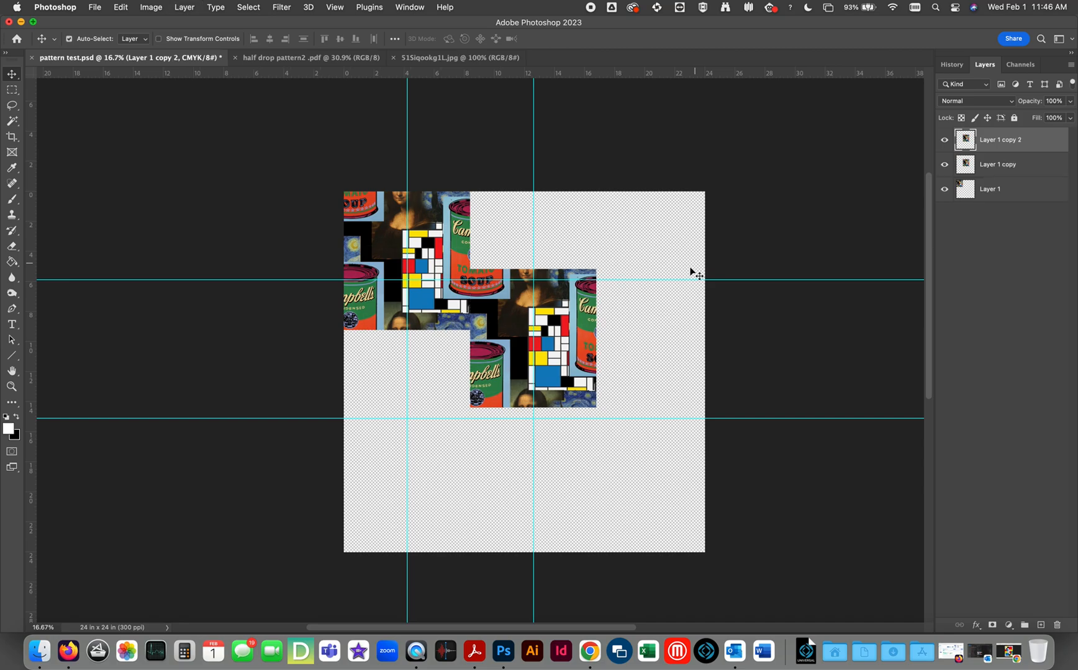
pyautogui.moveTo(571, 387); pyautogui.dragTo(570, 251)
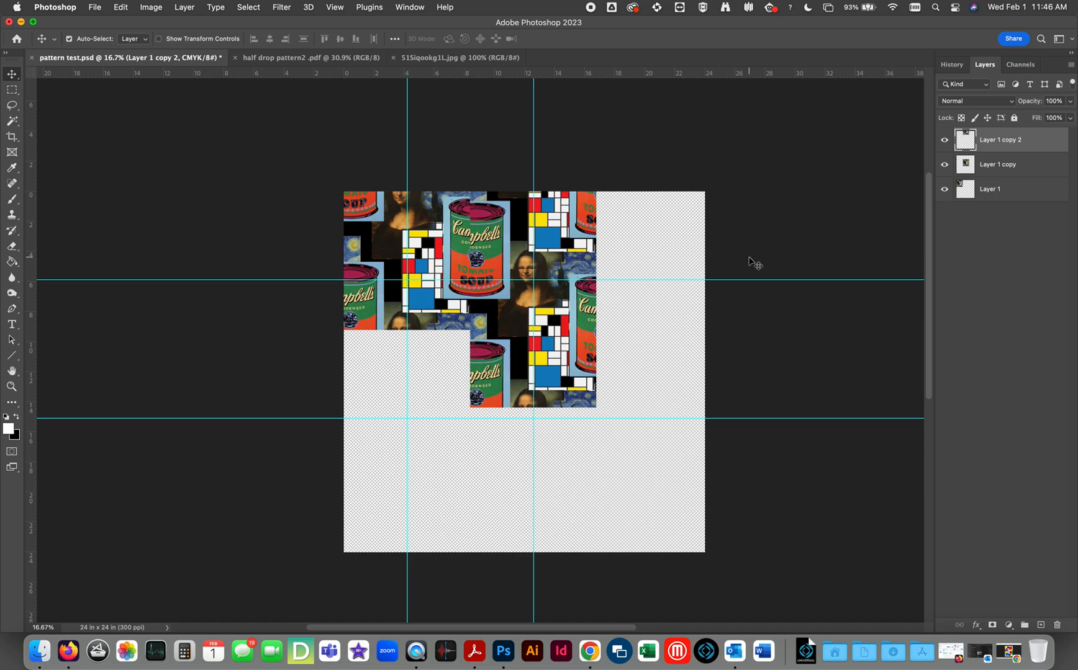
pyautogui.hotkey('shift', 'Up')
pyautogui.hotkey('shift', 'Up')
pyautogui.hotkey('shift', 'Up')
pyautogui.hotkey('shift', 'Up')
pyautogui.hotkey('shift', 'Up')
pyautogui.hotkey('shift', 'Up')
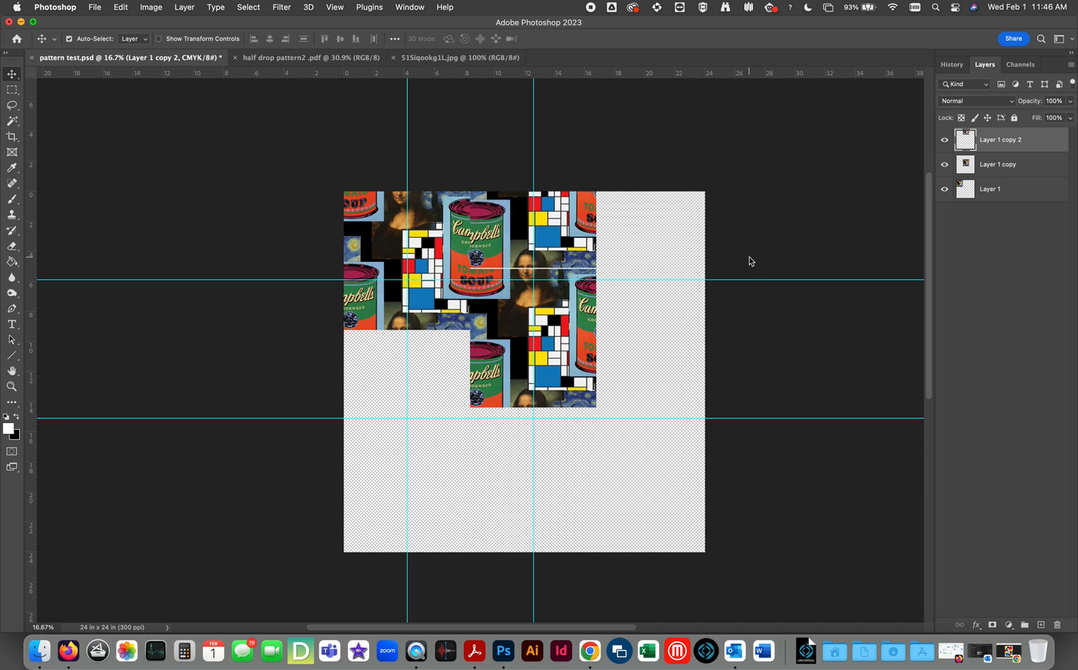
pyautogui.hotkey('shift', 'Up')
pyautogui.hotkey('shift', 'Up')
pyautogui.hotkey('shift', 'Up')
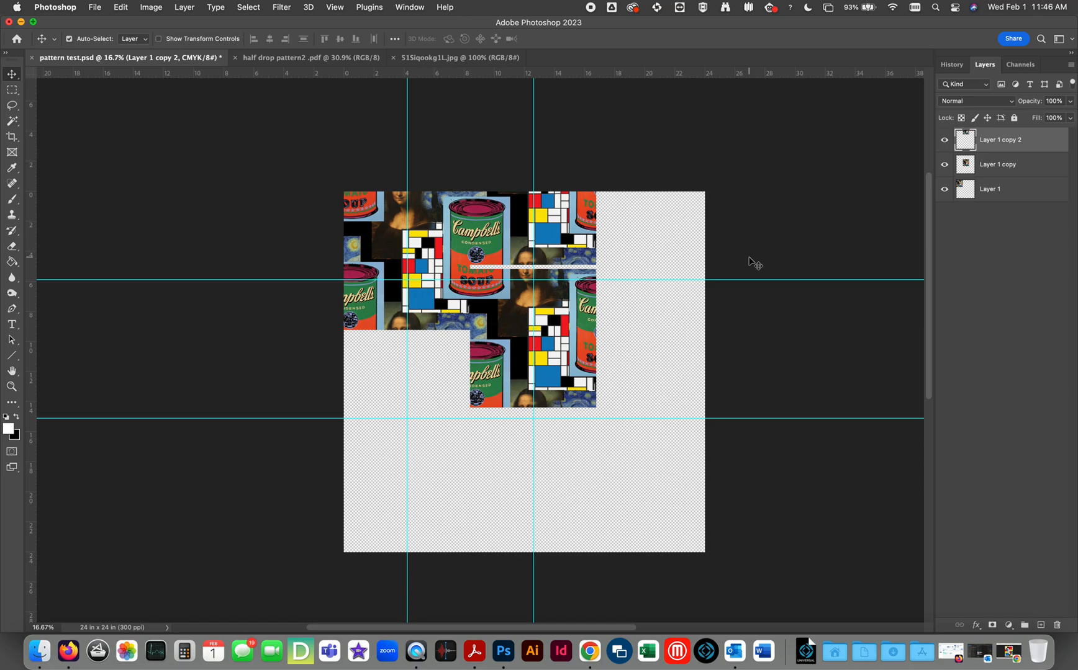
# - Undo the test tiling and the deletion of the Background layer
pyautogui.press('super+z')
pyautogui.press('super+z')
pyautogui.press('super+z')
pyautogui.press('super+z')
pyautogui.press('super+z')
pyautogui.press('super+z')
pyautogui.press('super+z')
pyautogui.press('super+z')
pyautogui.press('super+z')
pyautogui.press('super+z')
pyautogui.press('super+z')
pyautogui.press('super+z')
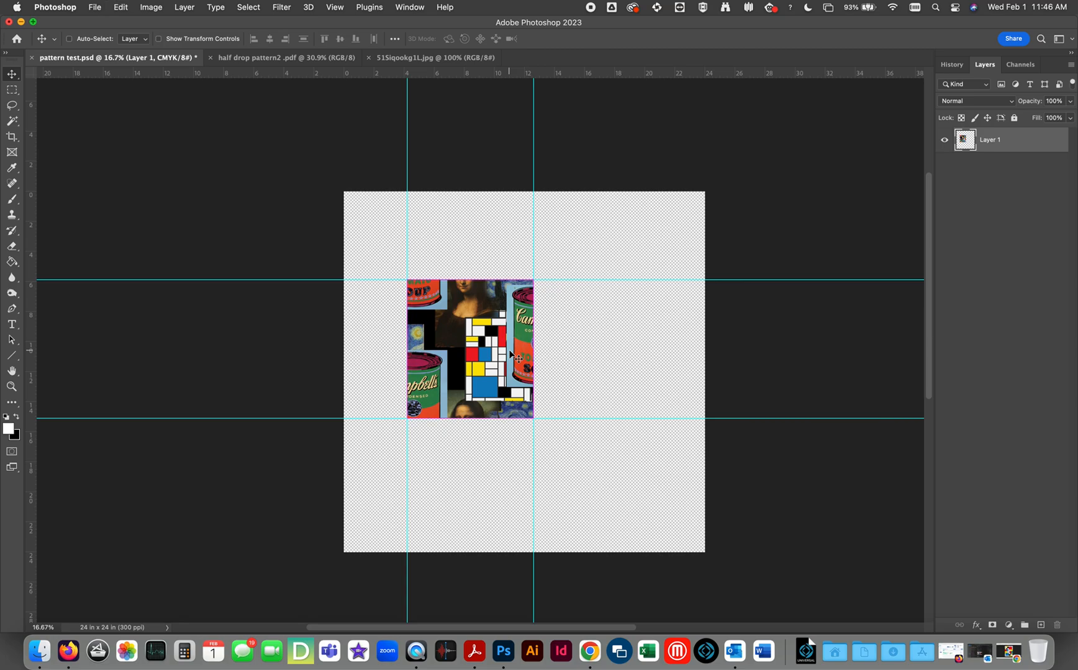
pyautogui.press('super+z')
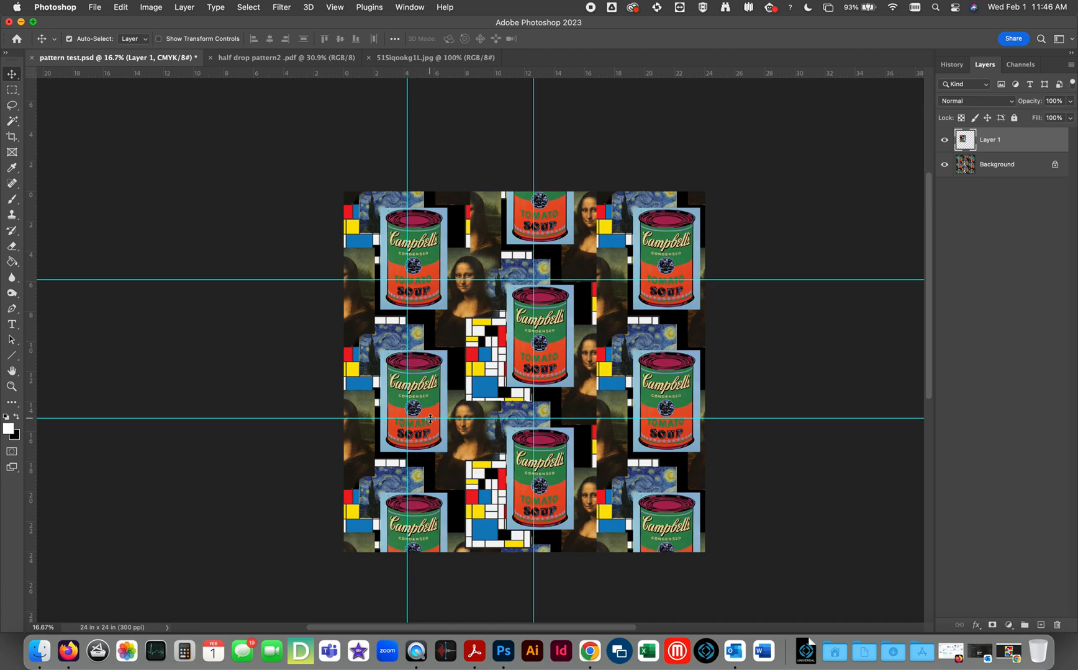
# - Turn off snapping and shift the lower horizontal guide slightly down to adjust the repeat's bottom edge
pyautogui.moveTo(430, 419)
pyautogui.mouseDown()
pyautogui.moveTo(431, 430)
pyautogui.moveTo(440, 424)
pyautogui.mouseUp()
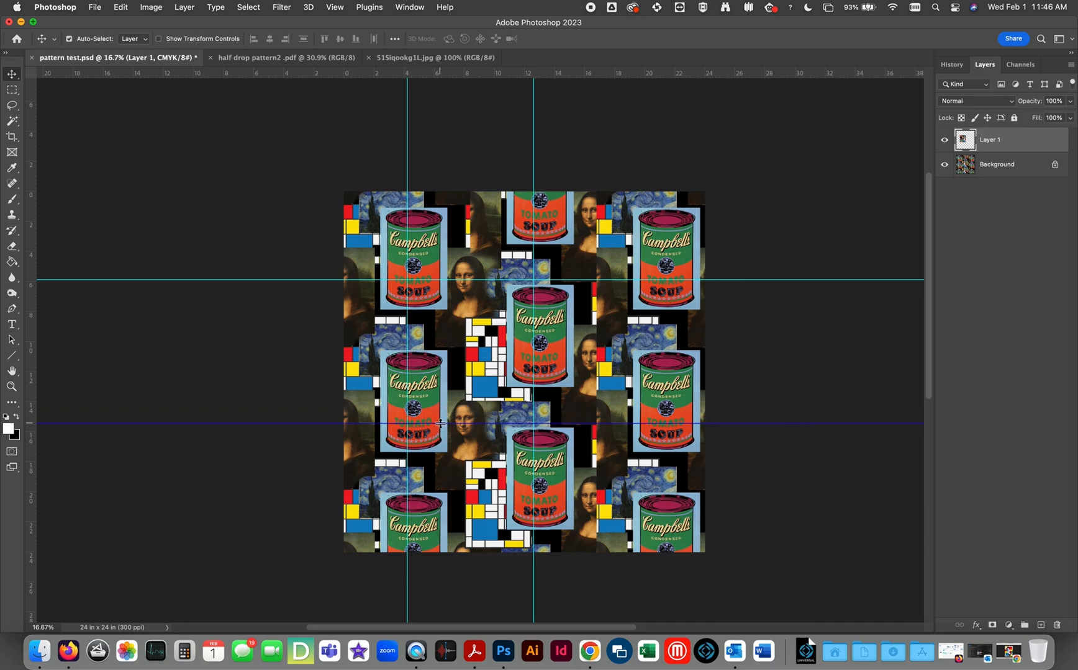
pyautogui.click(334, 7)
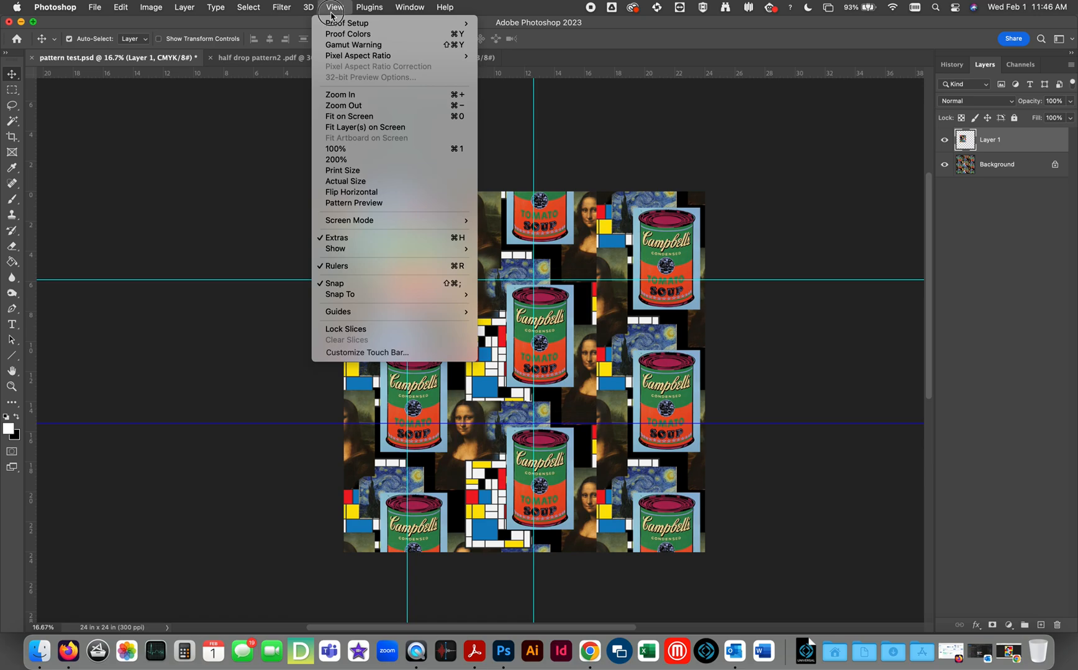
pyautogui.click(352, 283)
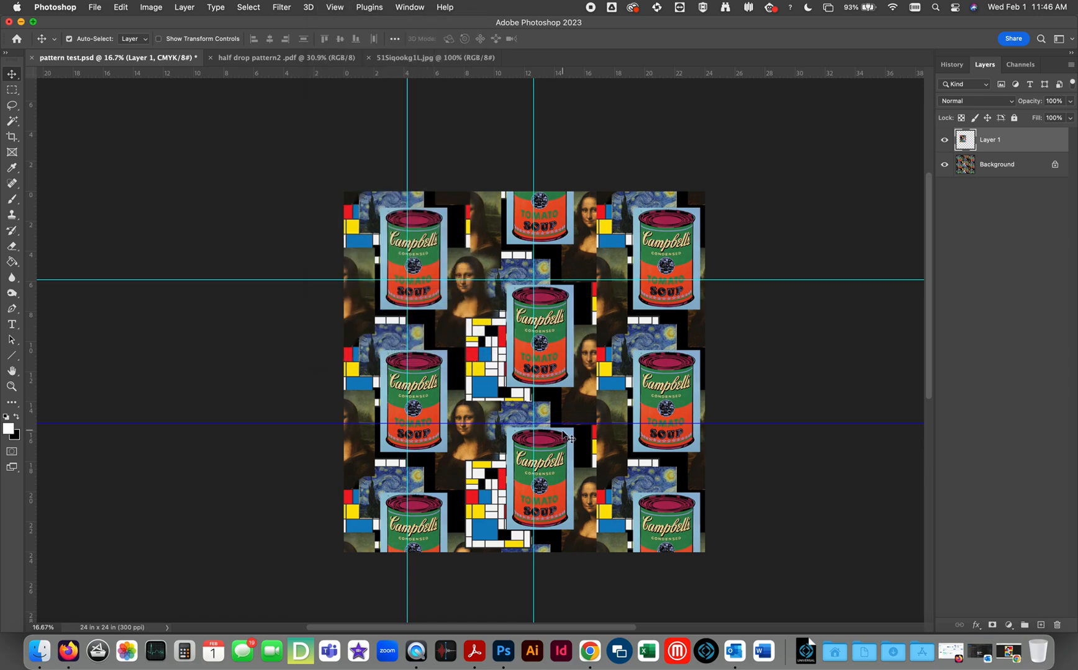
pyautogui.moveTo(565, 424); pyautogui.dragTo(566, 422)
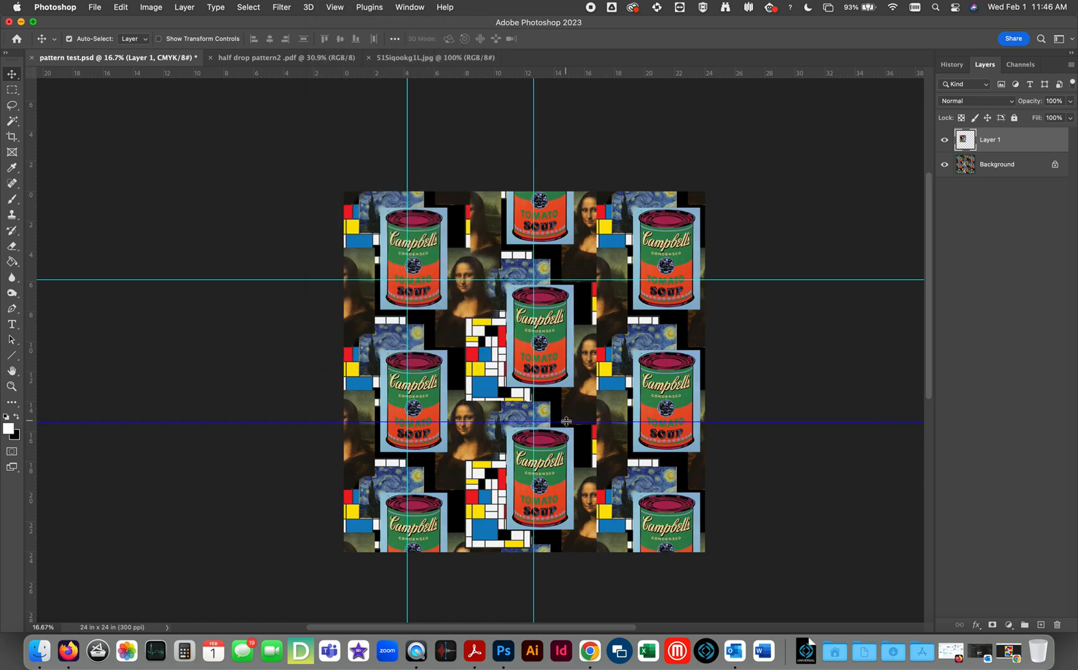
# - Fine-tune the lower horizontal guide to about 15.38 in so it marks the repeat's bottom edge
pyautogui.press('z')
pyautogui.click(466, 427)
pyautogui.click(471, 429)
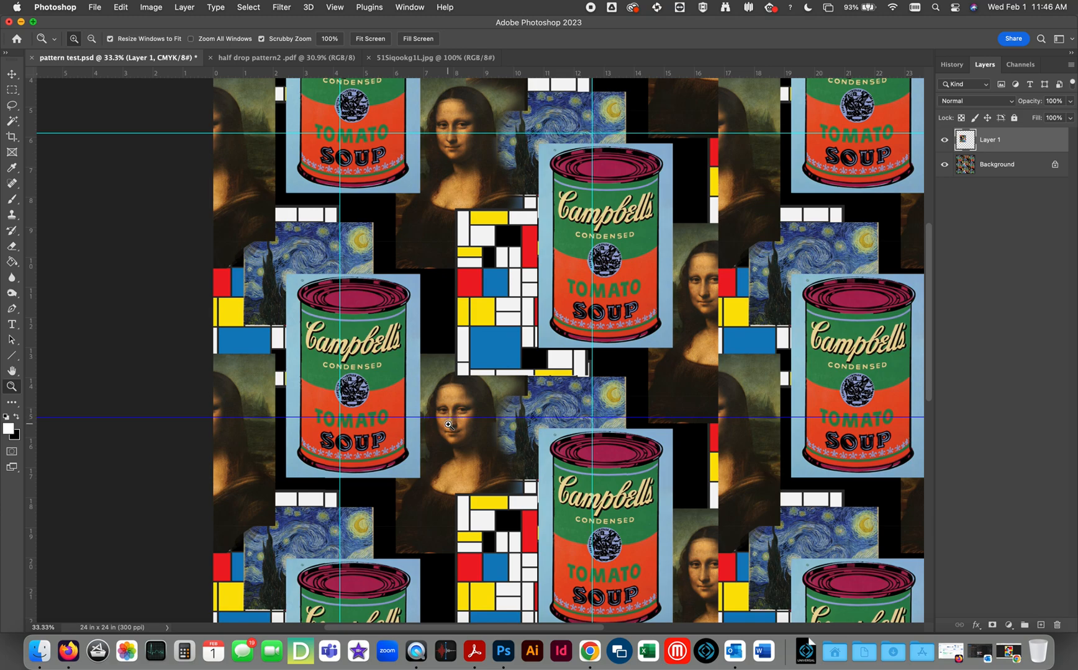
pyautogui.click(12, 74)
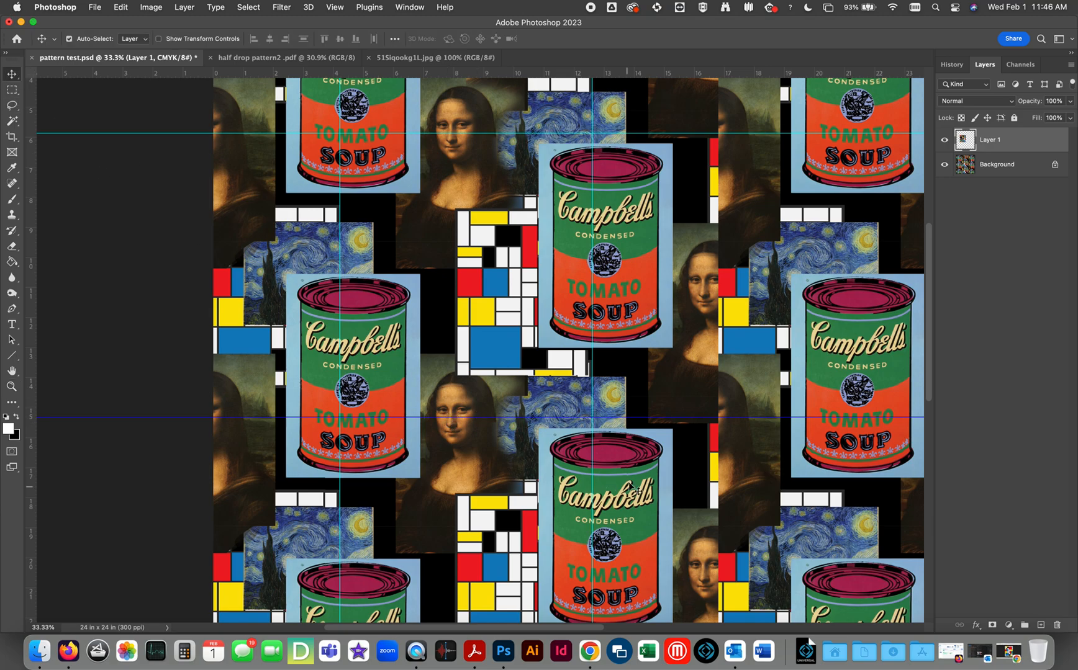
pyautogui.moveTo(554, 417); pyautogui.dragTo(557, 420)
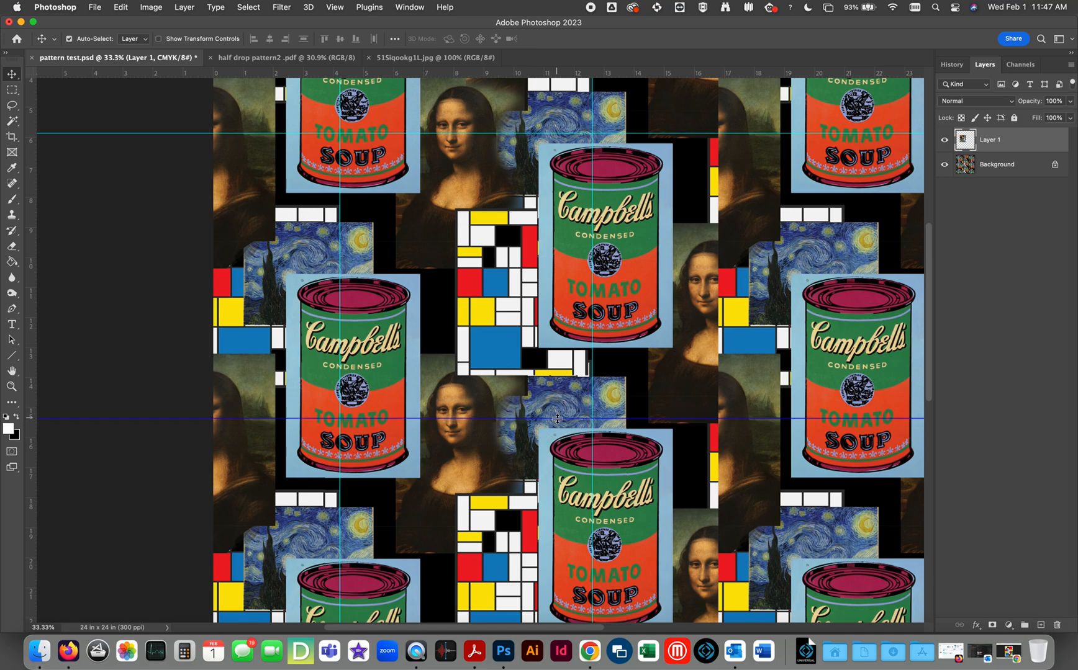
pyautogui.moveTo(557, 419)
pyautogui.mouseDown()
pyautogui.moveTo(547, 320)
pyautogui.moveTo(537, 420)
pyautogui.mouseUp()
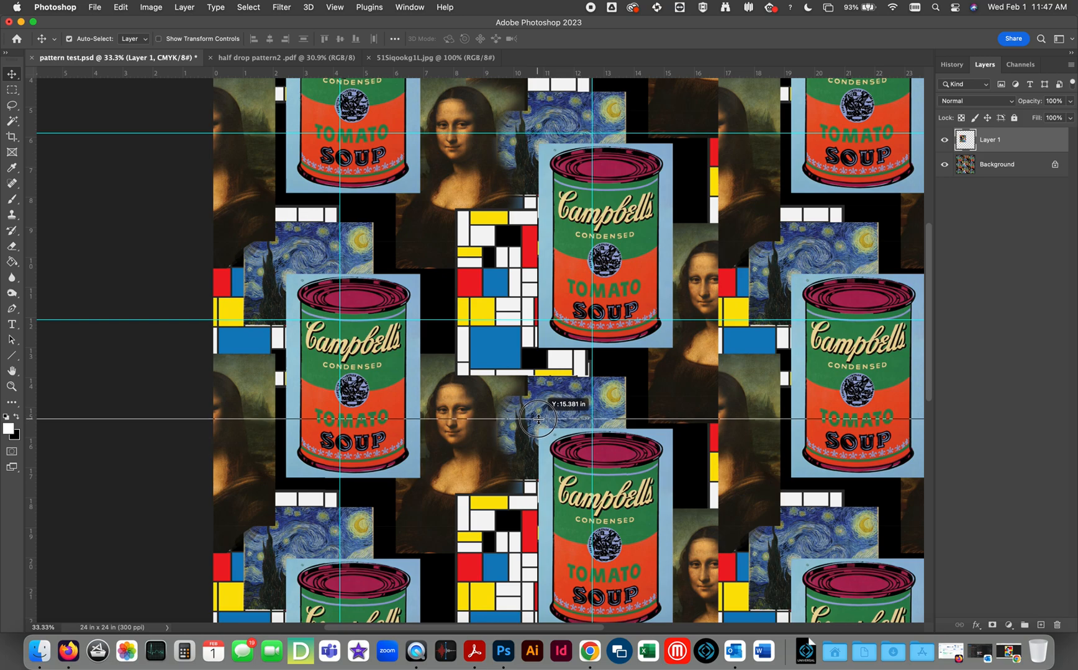
pyautogui.press('super+minus')
pyautogui.press('super+minus')
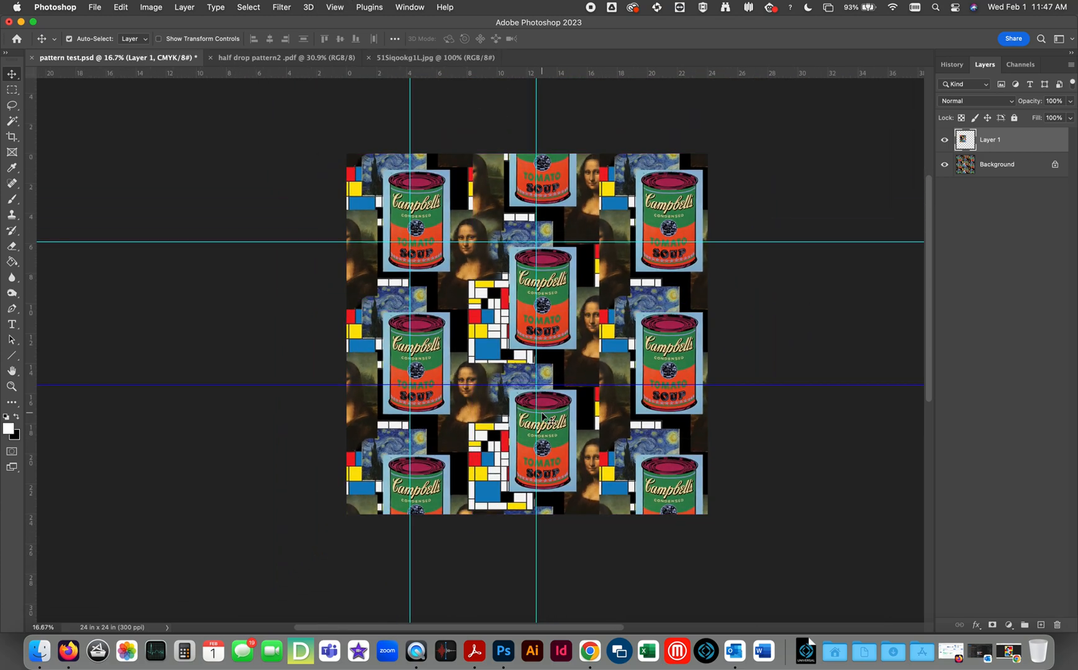
# - Deselect Layer 1 and flatten the pattern image into one Background layer
pyautogui.click(13, 89)
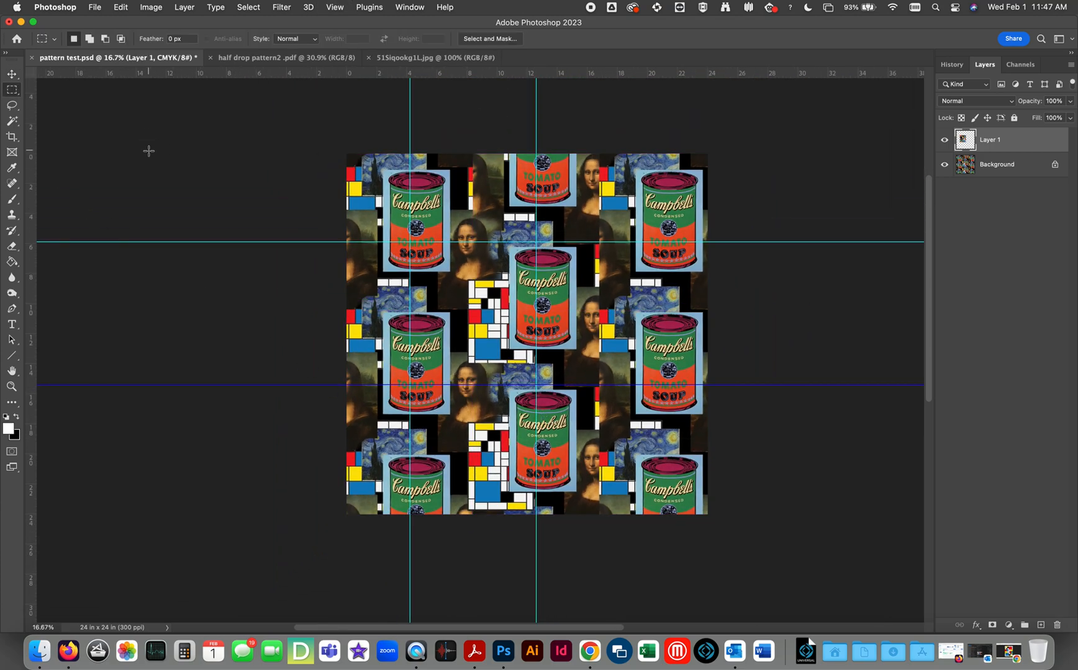
pyautogui.click(12, 74)
pyautogui.click(146, 139)
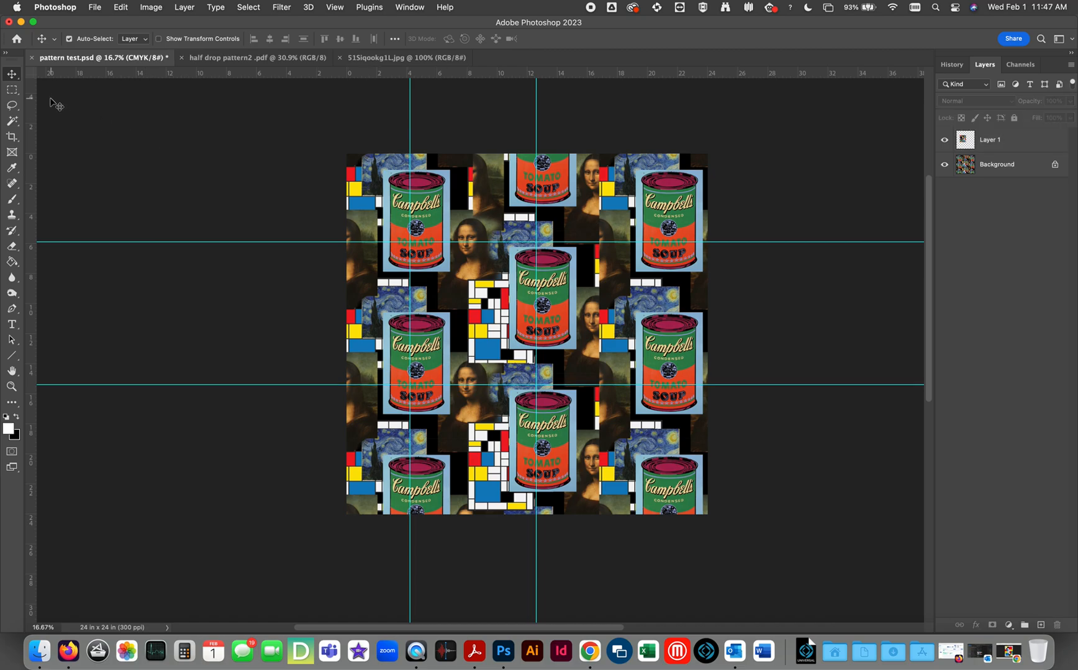
pyautogui.click(13, 91)
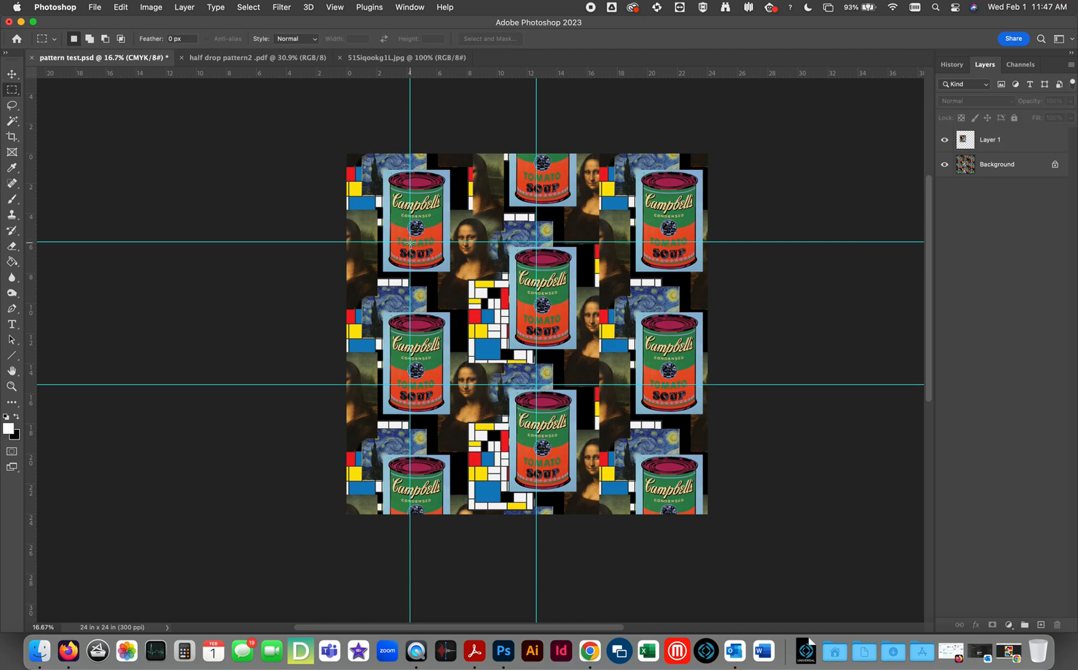
pyautogui.click(1070, 65)
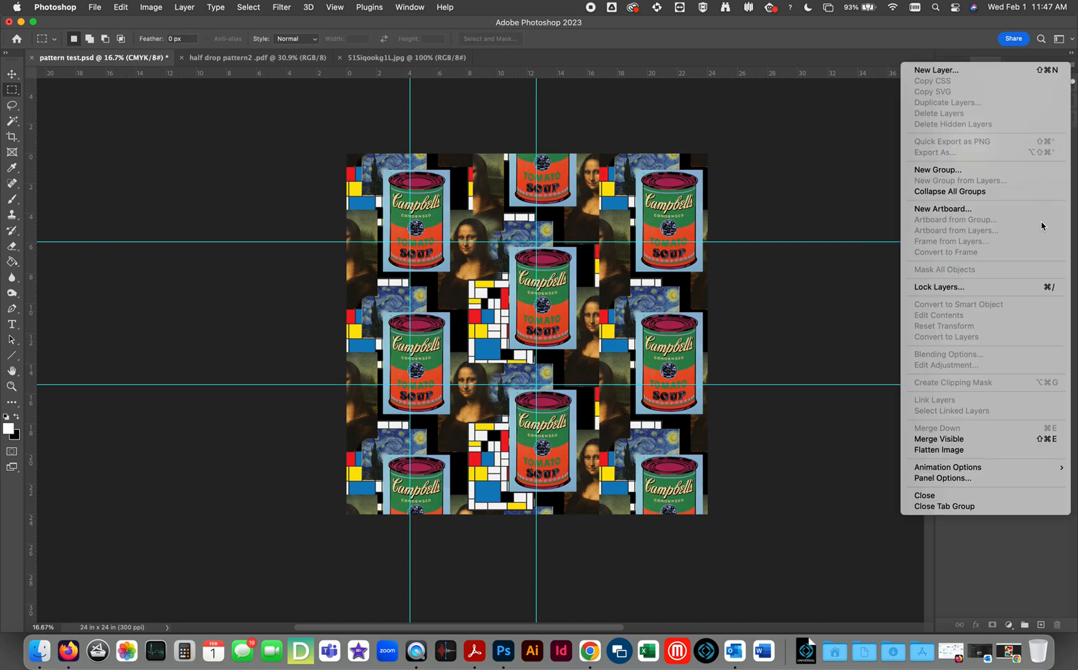
pyautogui.click(1015, 447)
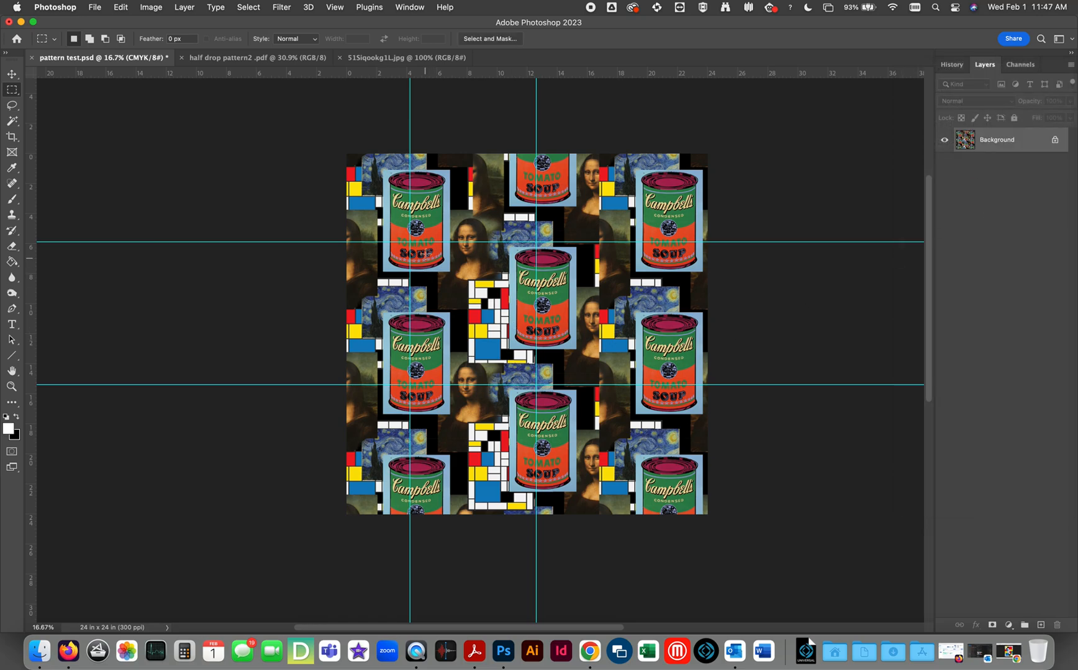
# - Turn snapping back on and marquee-select the repeat area exactly framed by the four guides
pyautogui.moveTo(411, 242); pyautogui.dragTo(536, 385)
pyautogui.click(334, 7)
pyautogui.moveTo(371, 312)
pyautogui.click(286, 300)
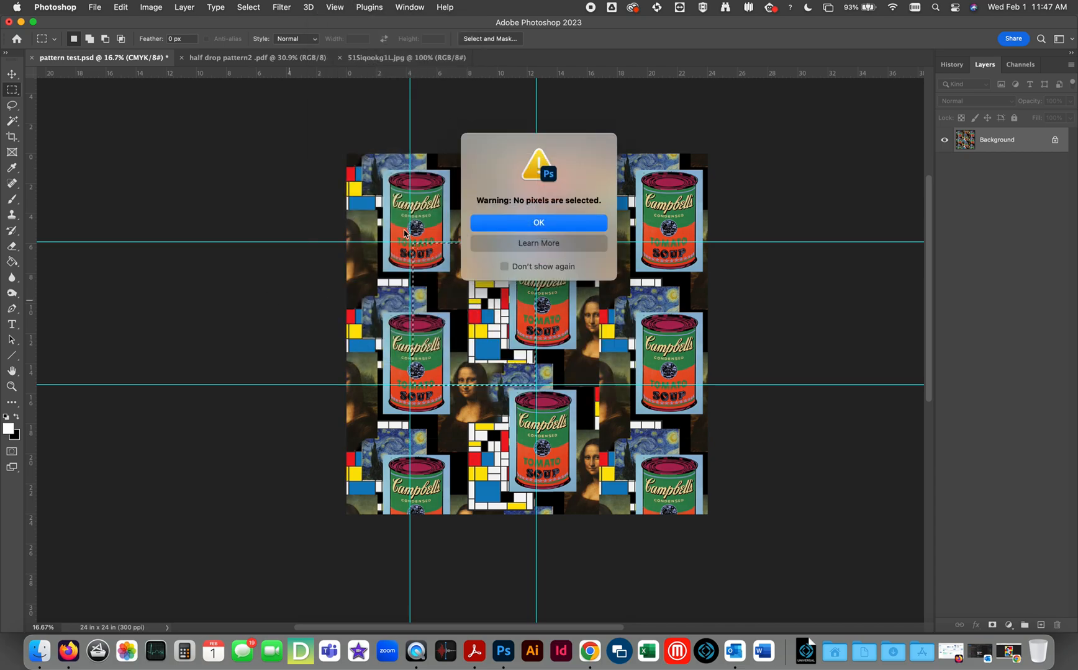
pyautogui.click(519, 228)
pyautogui.moveTo(409, 242); pyautogui.dragTo(536, 385)
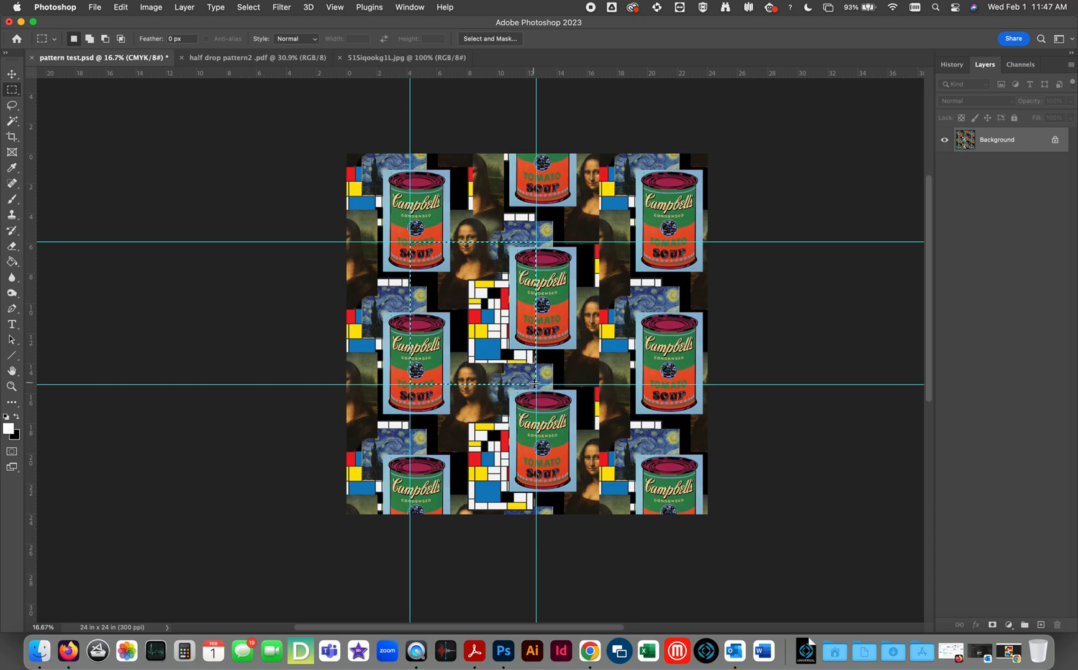
# - Copy the selected repeat to its own layer and delete the Background layer
pyautogui.press('super+j')
pyautogui.moveTo(1006, 172); pyautogui.dragTo(1057, 625)
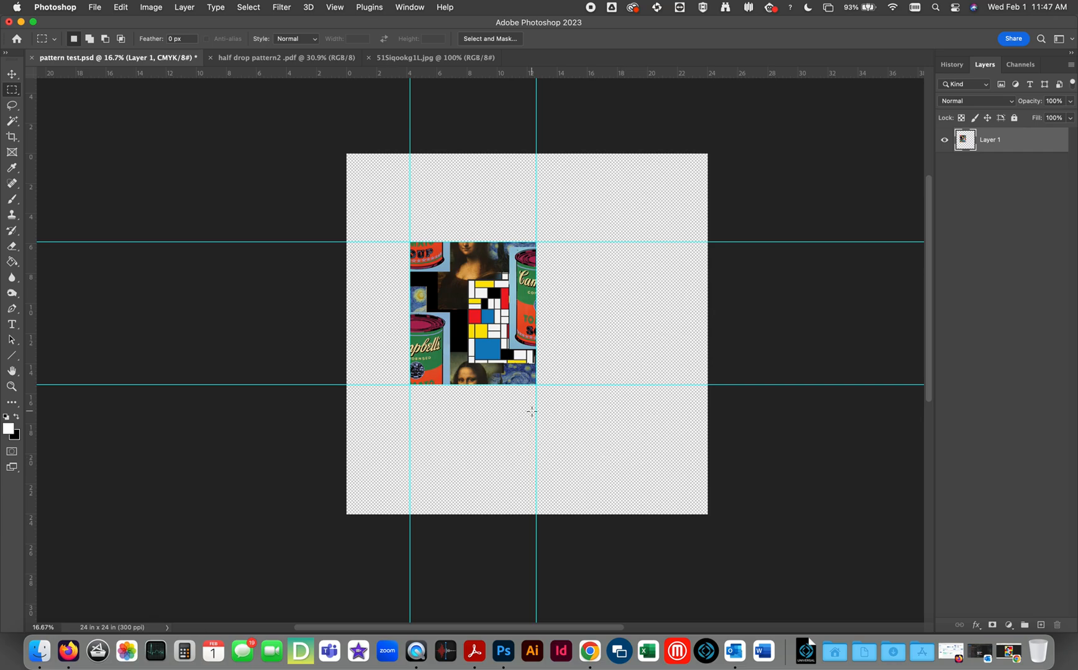
# - Move the repeat tile to the canvas's upper-left corner and place a duplicate against its right edge, dropped by about half a tile
pyautogui.press('v')
pyautogui.moveTo(486, 336); pyautogui.dragTo(433, 248)
pyautogui.press('super+j')
pyautogui.moveTo(372, 198); pyautogui.dragTo(492, 257)
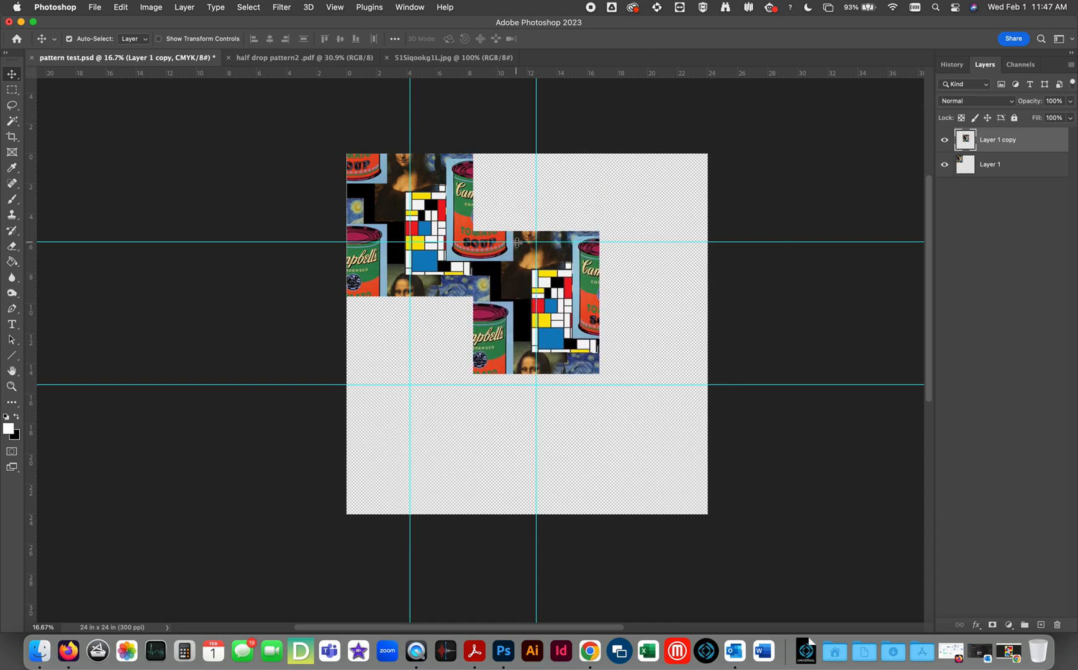
# - Place another duplicate directly above the half-dropped tile, then hide the guides and flatten the image
pyautogui.press('super+j')
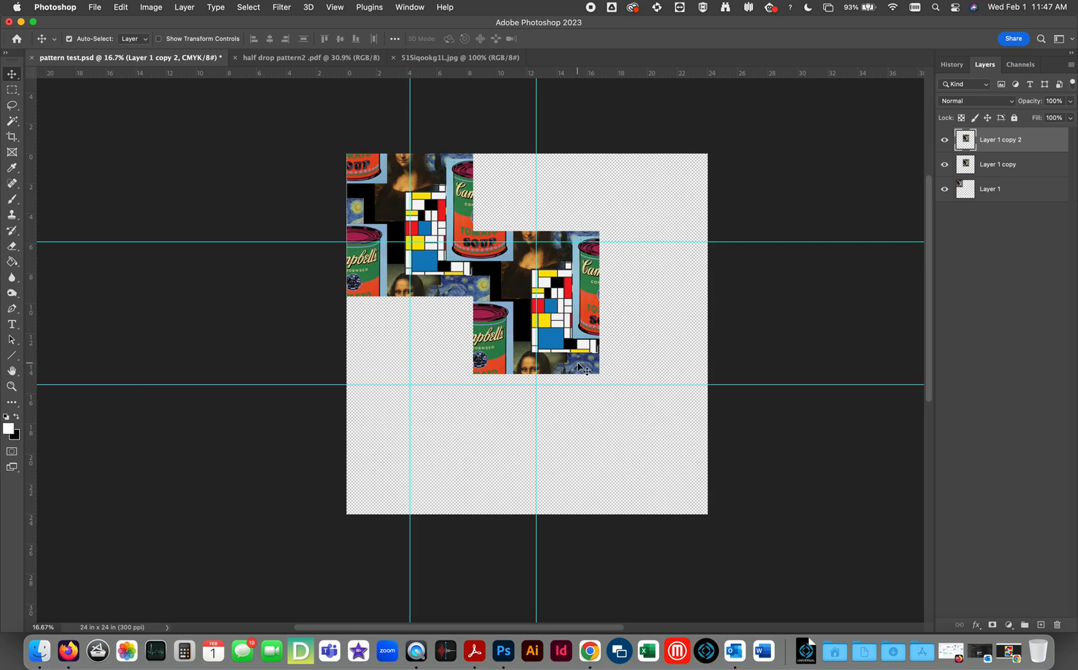
pyautogui.moveTo(580, 348); pyautogui.dragTo(579, 231)
pyautogui.press('super+semicolon')
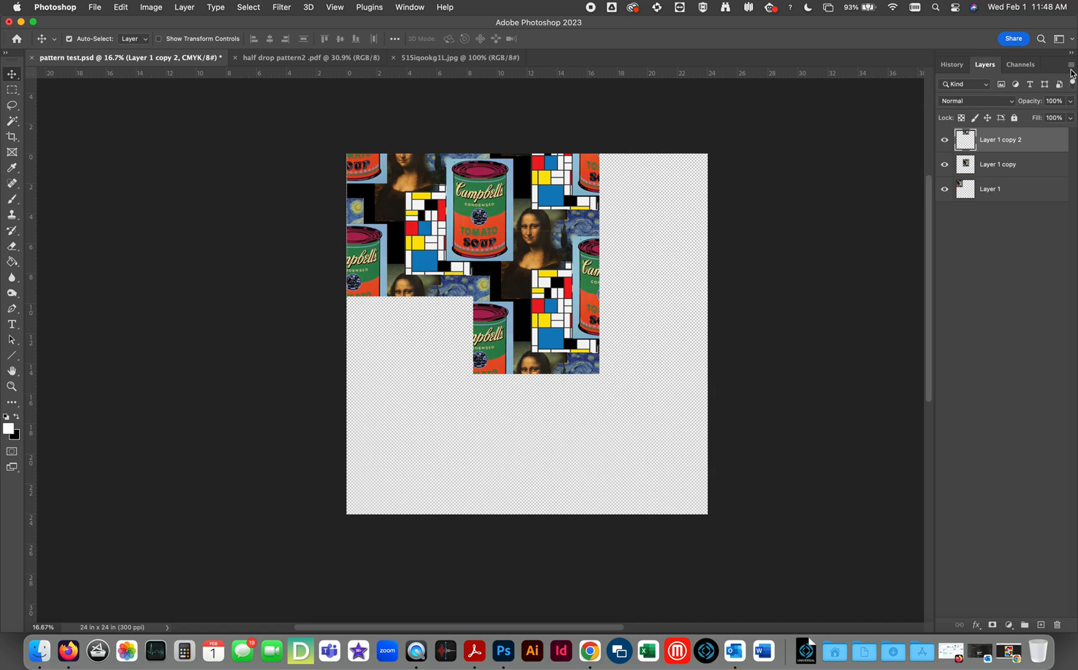
pyautogui.click(1069, 66)
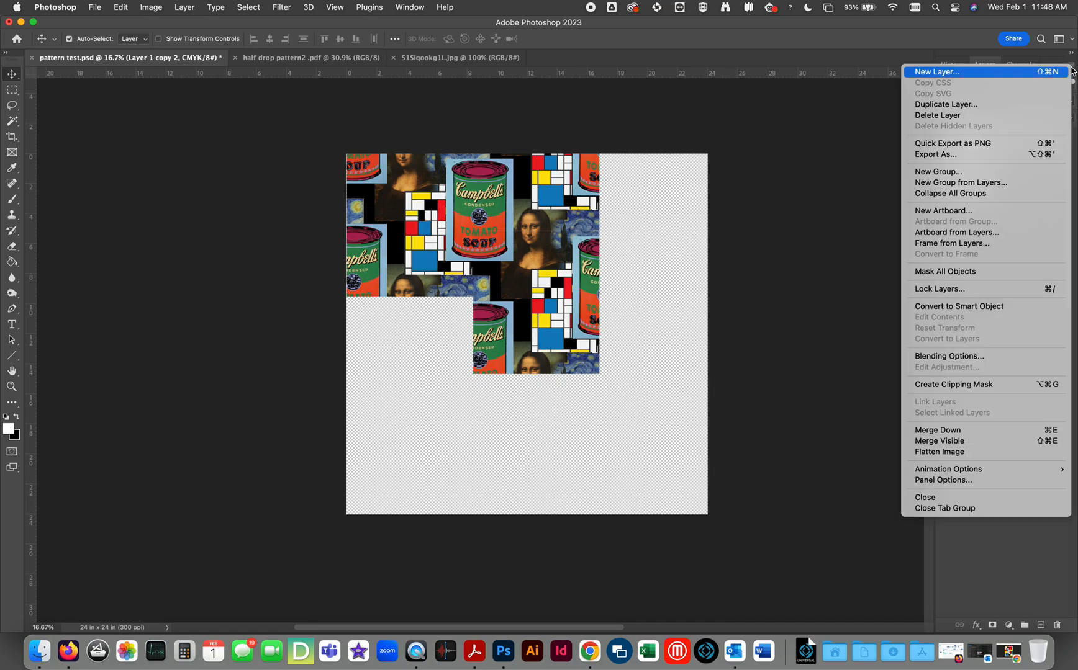
pyautogui.click(992, 453)
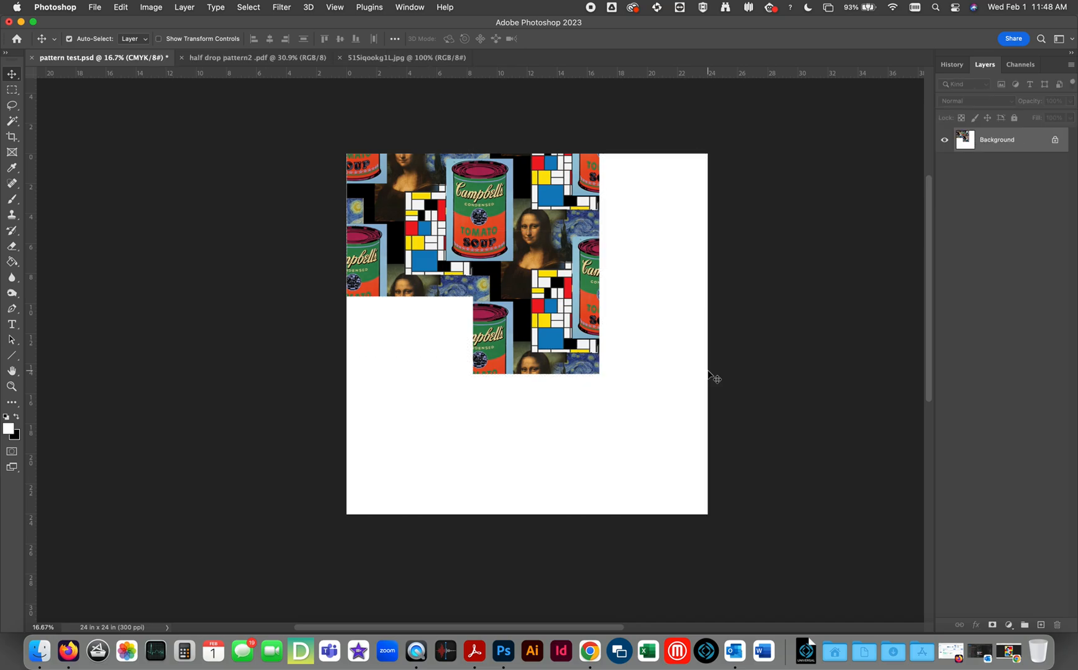
# - Copy the first column's tile to a new layer, place it as a third column beside the second, and nudge it up
pyautogui.press('super+j')
pyautogui.moveTo(366, 273); pyautogui.dragTo(617, 267)
pyautogui.moveTo(645, 218); pyautogui.dragTo(643, 226)
pyautogui.press('Up')
pyautogui.press('Up')
pyautogui.press('Up')
pyautogui.press('Up')
pyautogui.press('Up')
pyautogui.press('Up')
pyautogui.press('Up')
pyautogui.press('Up')
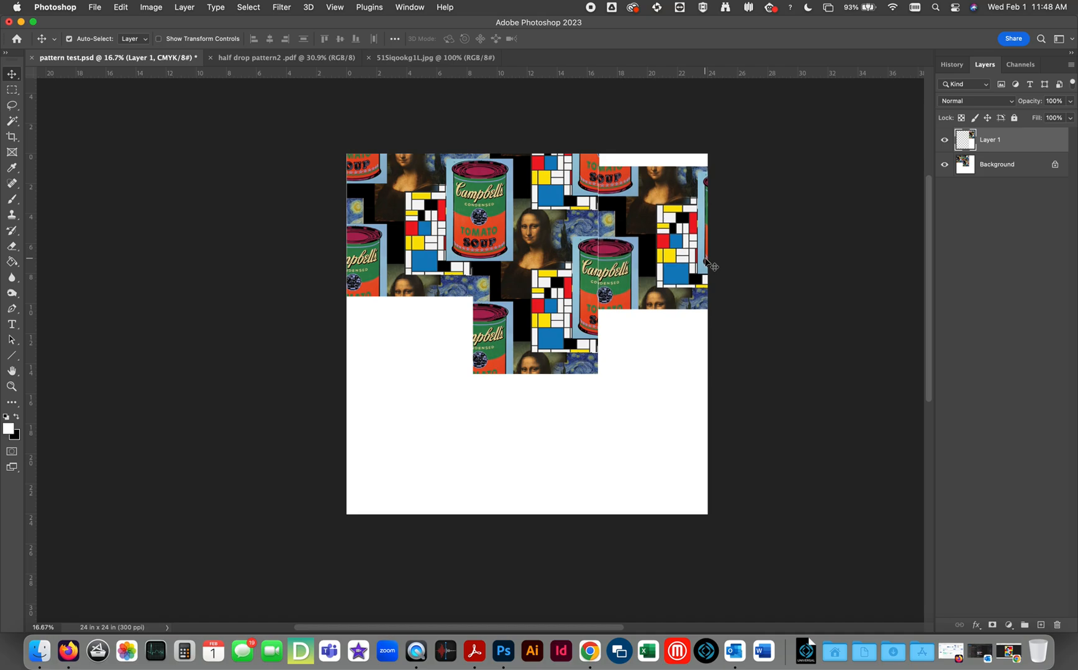
# - Fine-tune the third column's horizontal and vertical alignment with small nudges, and flatten the image
pyautogui.press('Left')
pyautogui.press('Left')
pyautogui.press('Left')
pyautogui.press('Left')
pyautogui.press('Left')
pyautogui.press('Right')
pyautogui.press('Right')
pyautogui.press('Right')
pyautogui.press('Up')
pyautogui.press('Up')
pyautogui.press('Up')
pyautogui.press('Up')
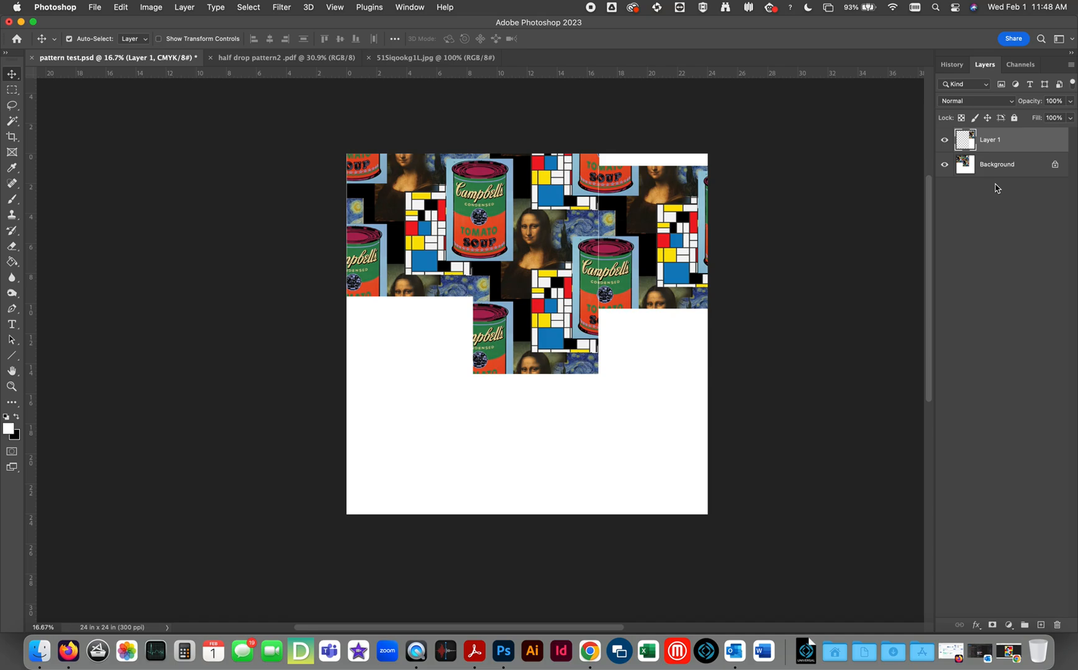
pyautogui.click(1071, 66)
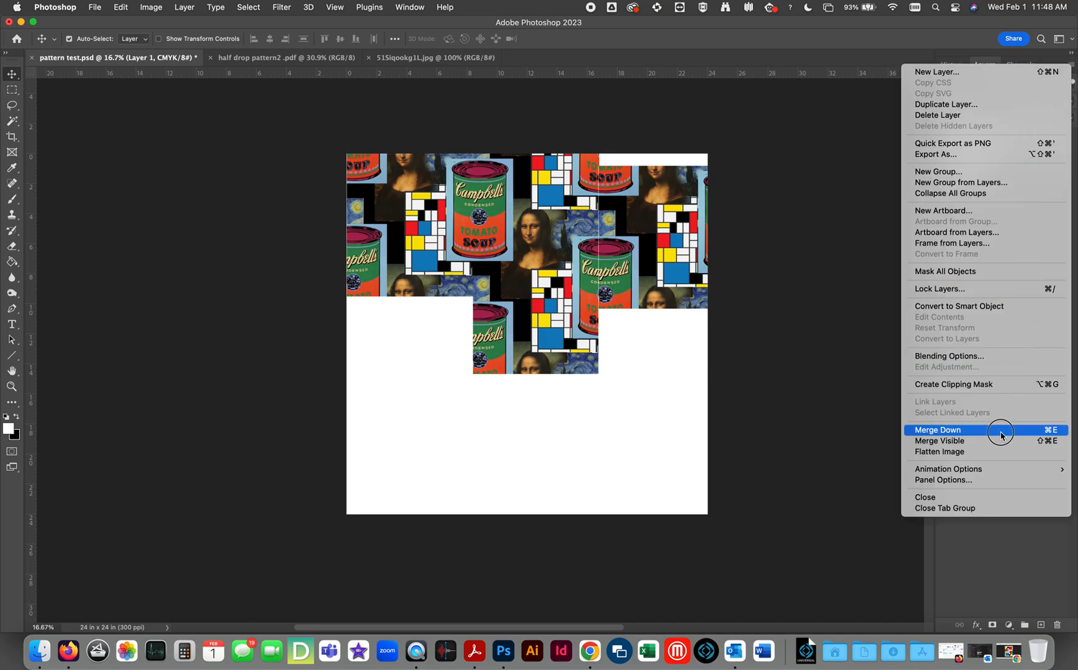
pyautogui.click(1006, 454)
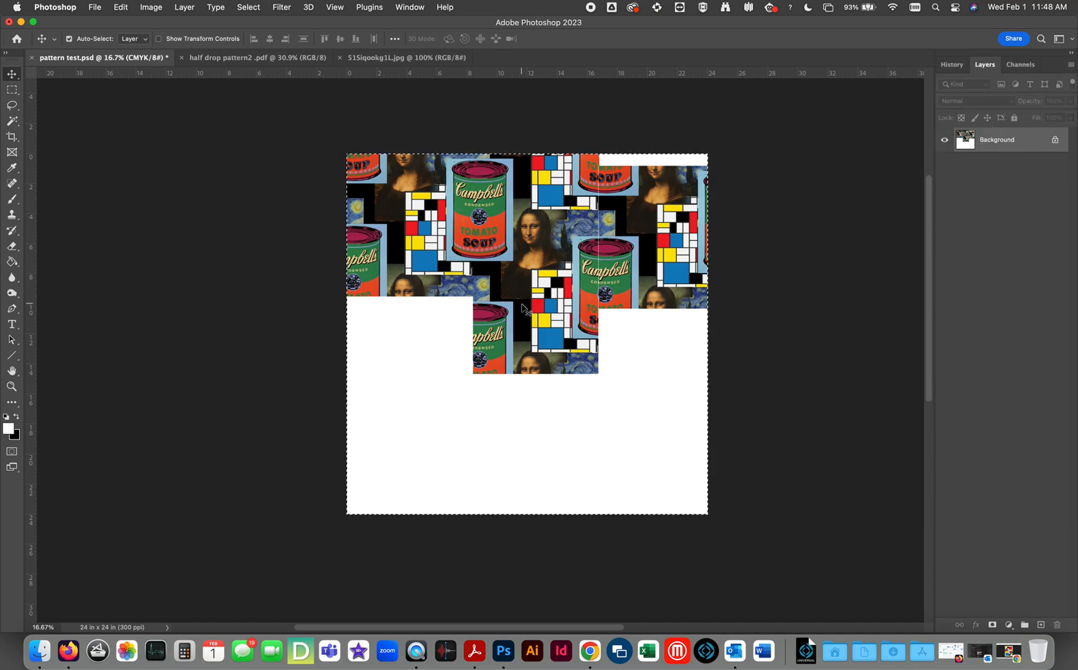
# - Shift the whole artwork up to close the white gap along the top, and place a full-canvas duplicate one repeat lower
pyautogui.moveTo(647, 208); pyautogui.dragTo(648, 209)
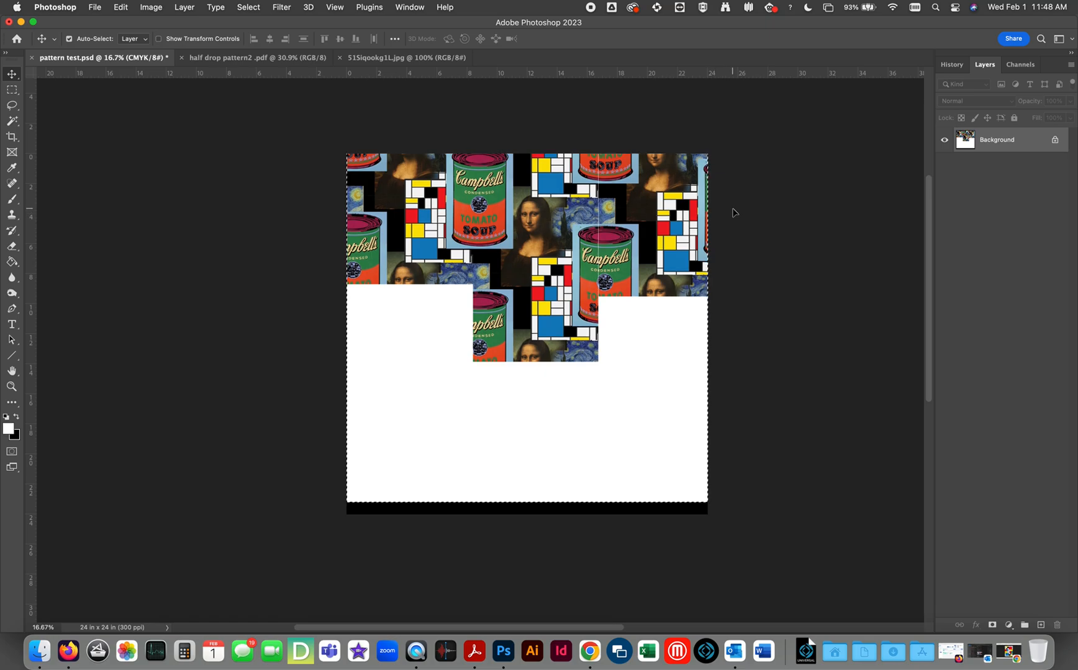
pyautogui.press('super+a')
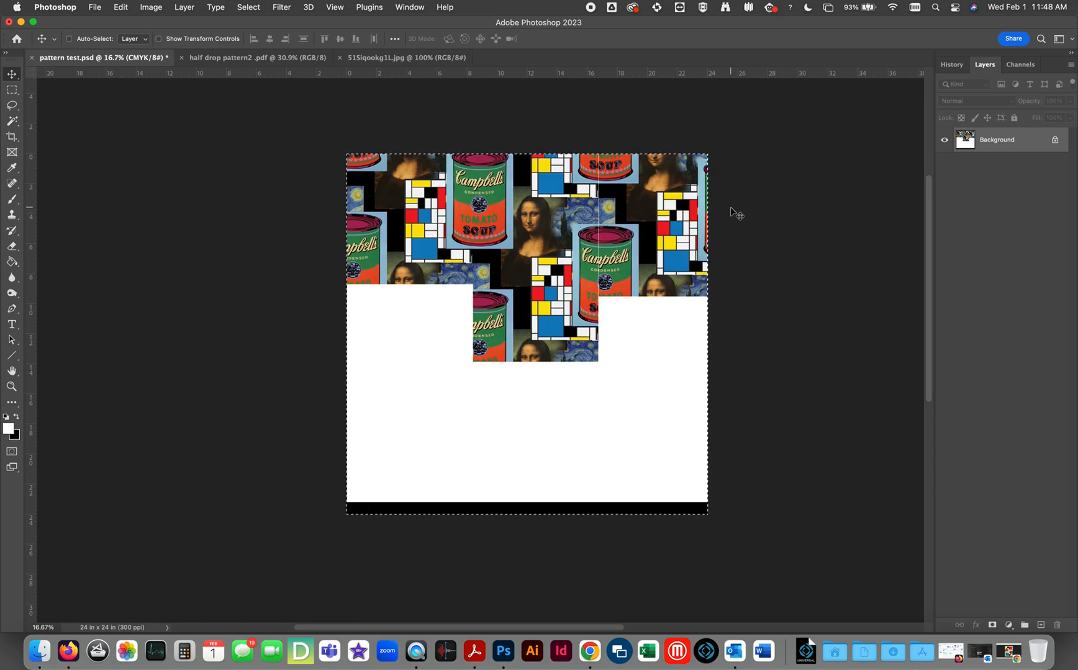
pyautogui.press('super+j')
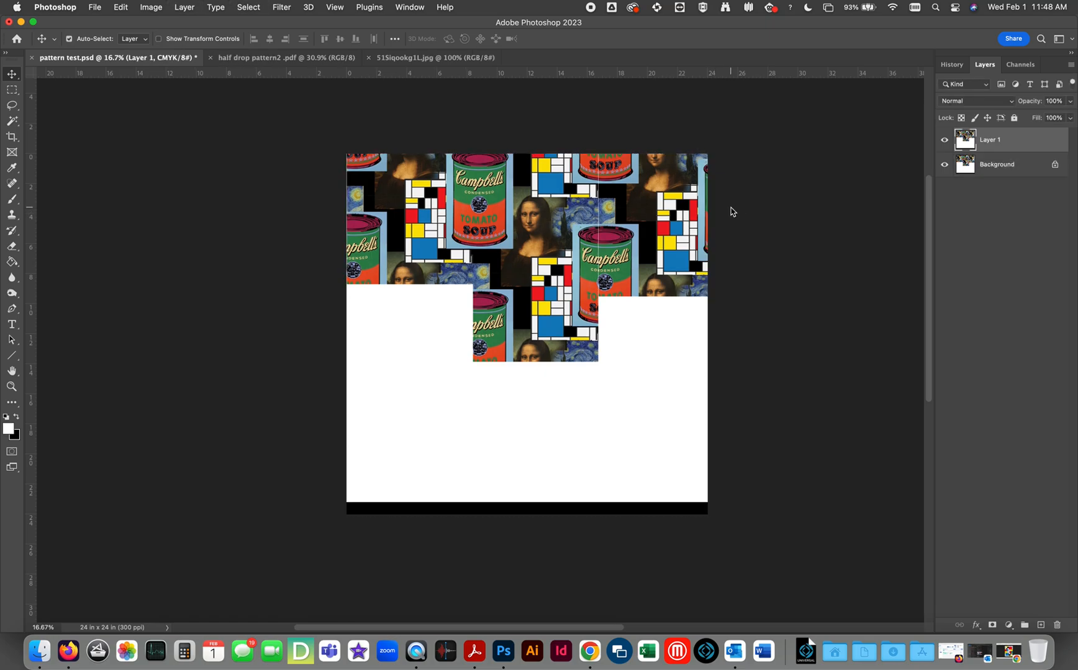
pyautogui.moveTo(627, 188); pyautogui.dragTo(635, 335)
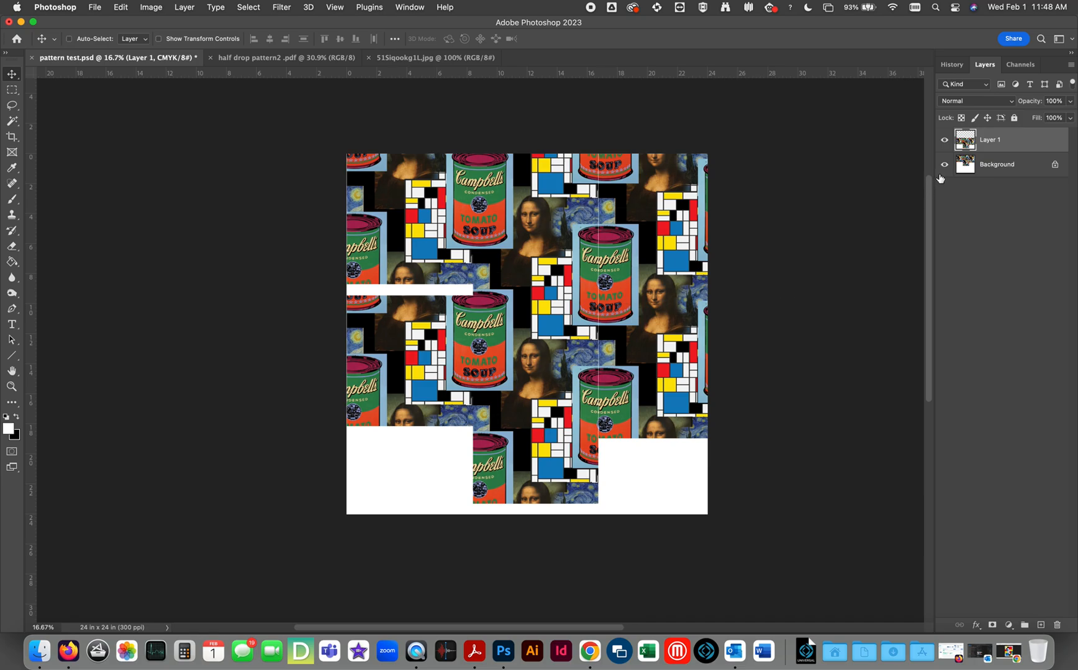
# - Duplicate the lowered pattern layer, align the copy another repeat further down with large nudges, and flatten the image
pyautogui.press('cmd+j')
pyautogui.moveTo(688, 191); pyautogui.dragTo(701, 315)
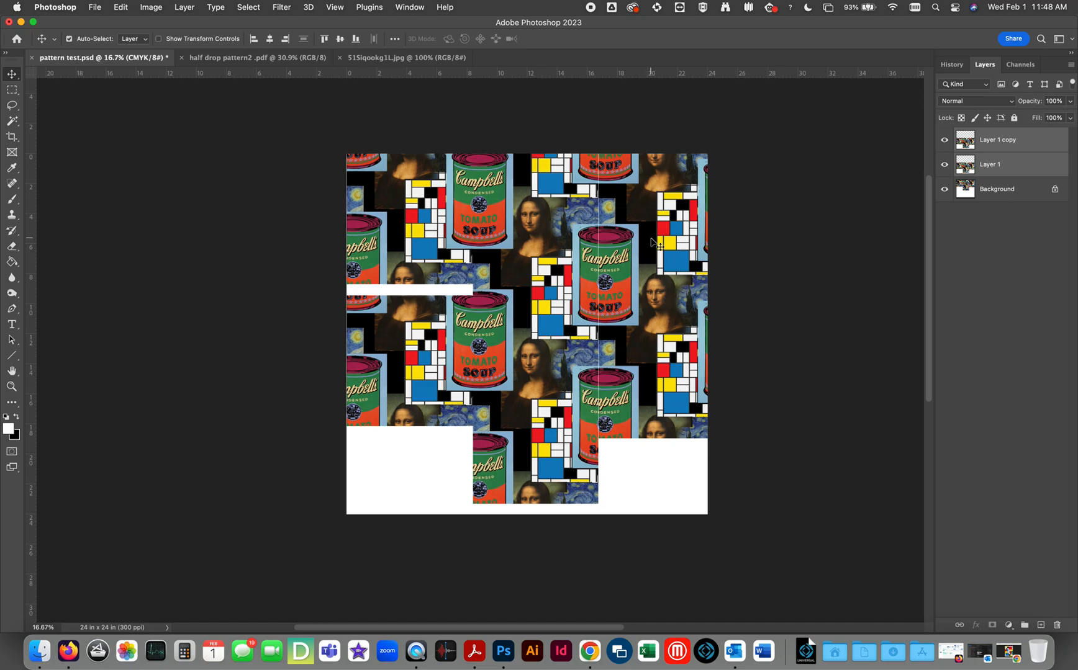
pyautogui.click(1011, 149)
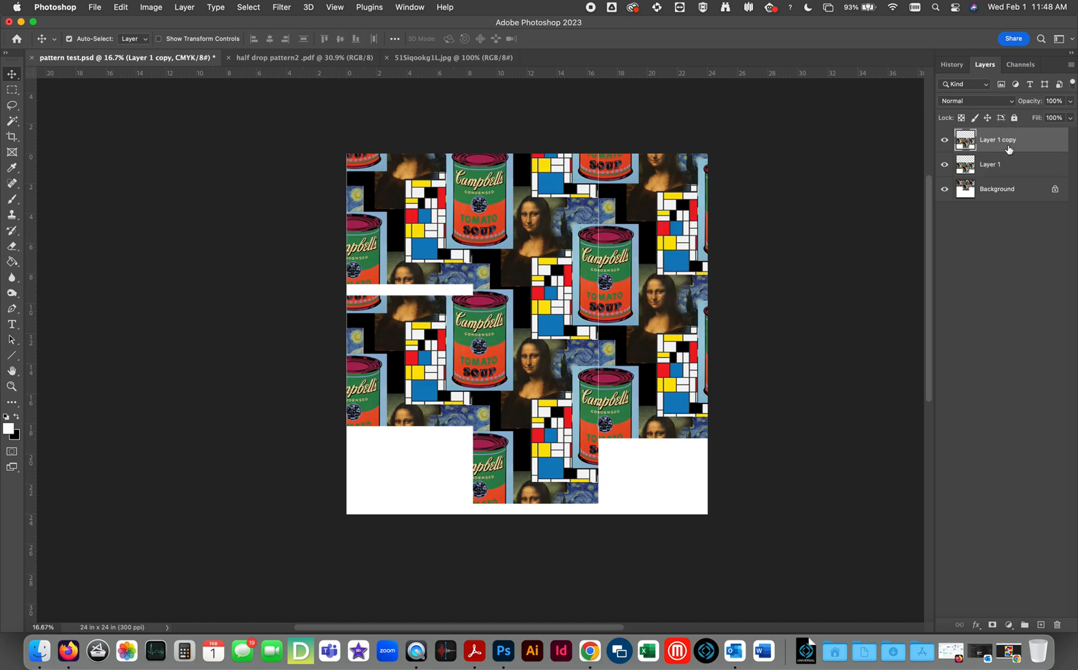
pyautogui.moveTo(636, 372); pyautogui.dragTo(634, 511)
pyautogui.hotkey('shift', 'Down')
pyautogui.hotkey('shift', 'Down')
pyautogui.hotkey('shift', 'Down')
pyautogui.hotkey('shift', 'Down')
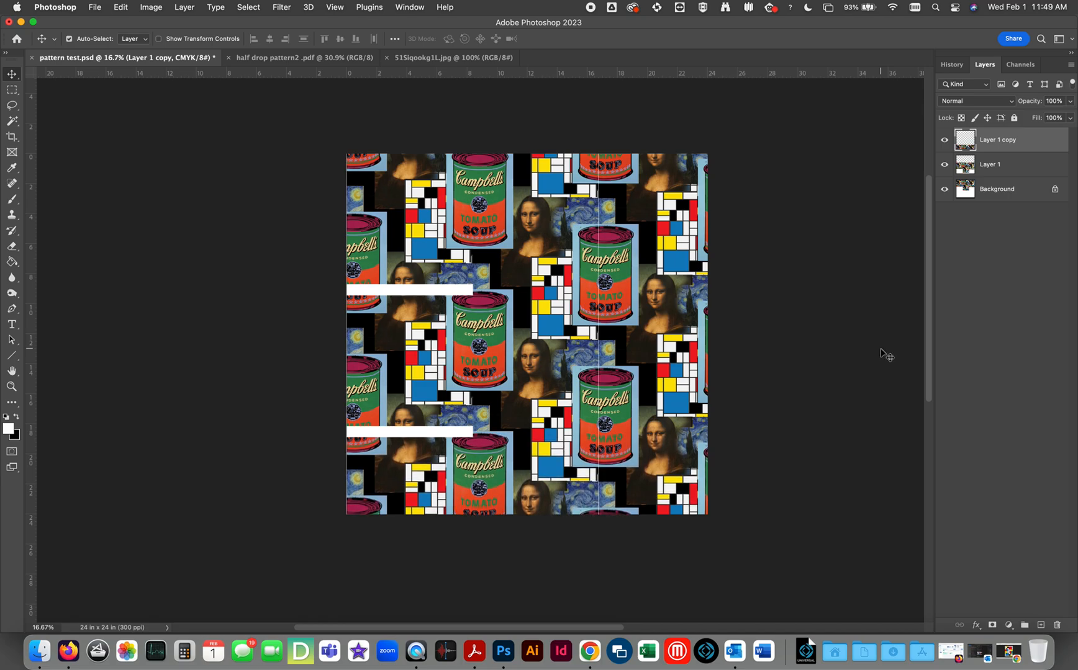
pyautogui.click(1071, 66)
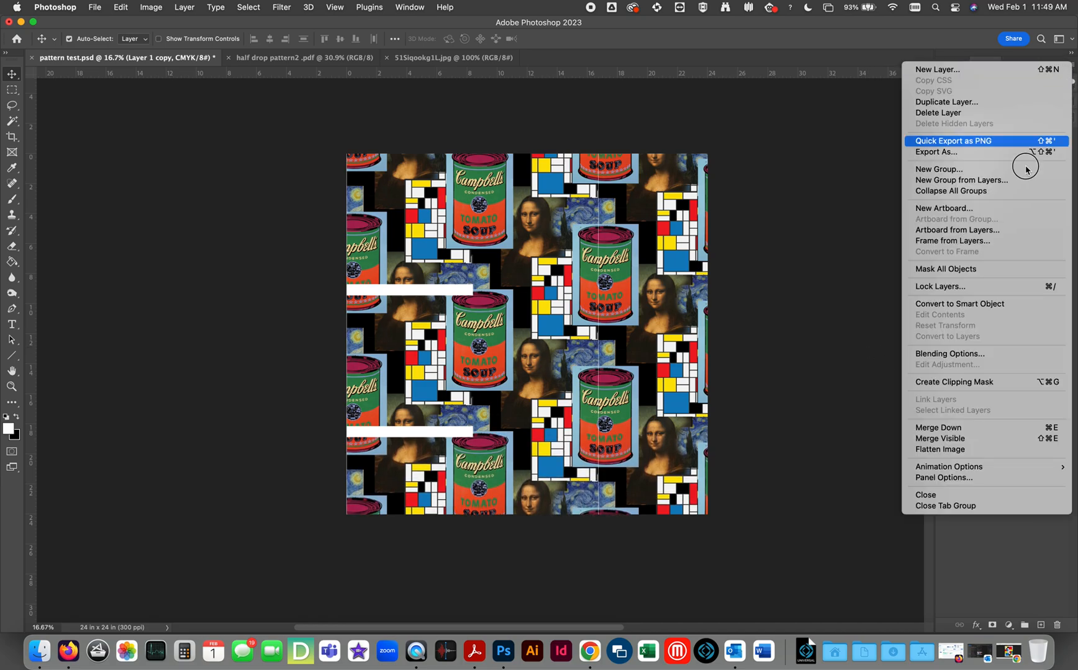
pyautogui.click(971, 451)
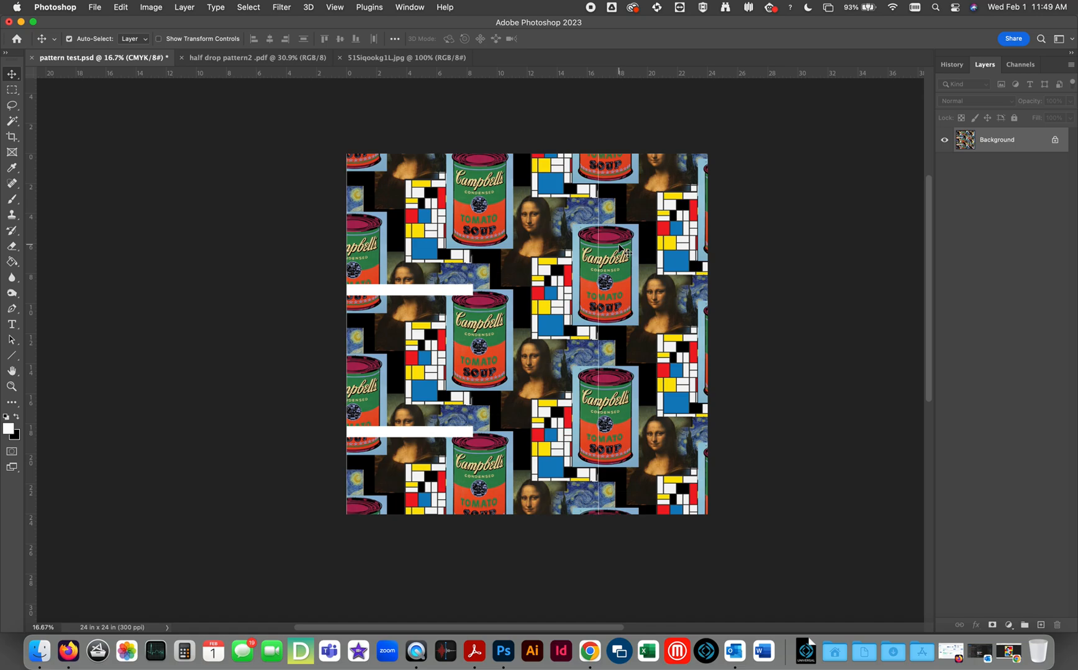
# - Duplicate the flattened pattern and move the copy one column left and half a tile up to cover the white gaps
pyautogui.press('super+j')
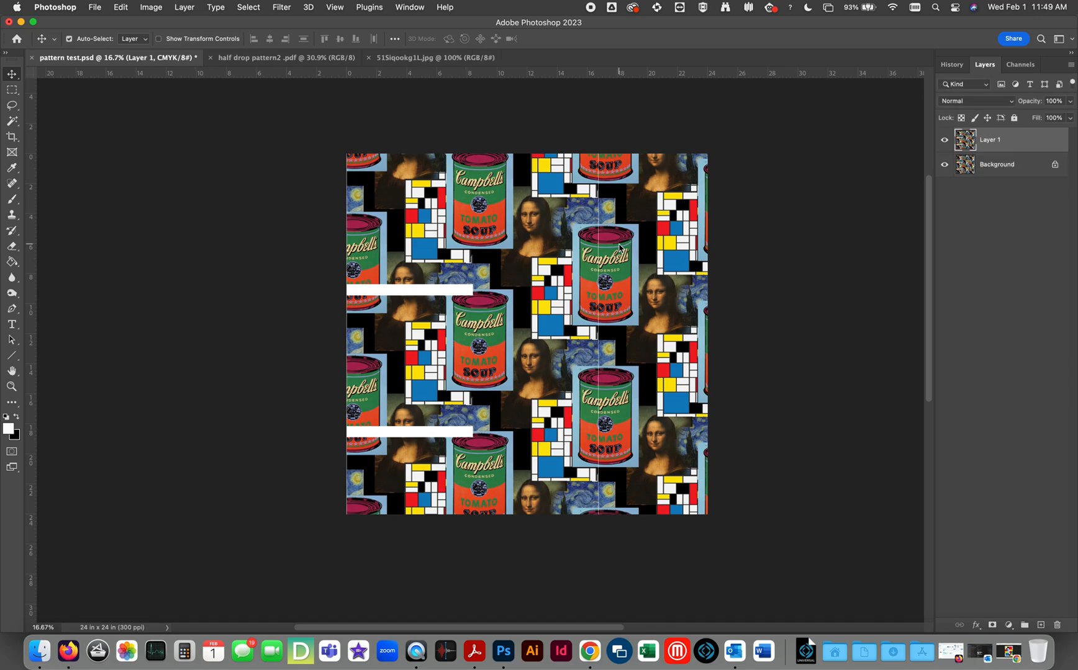
pyautogui.moveTo(665, 430); pyautogui.dragTo(534, 358)
pyautogui.press('Up')
pyautogui.press('Up')
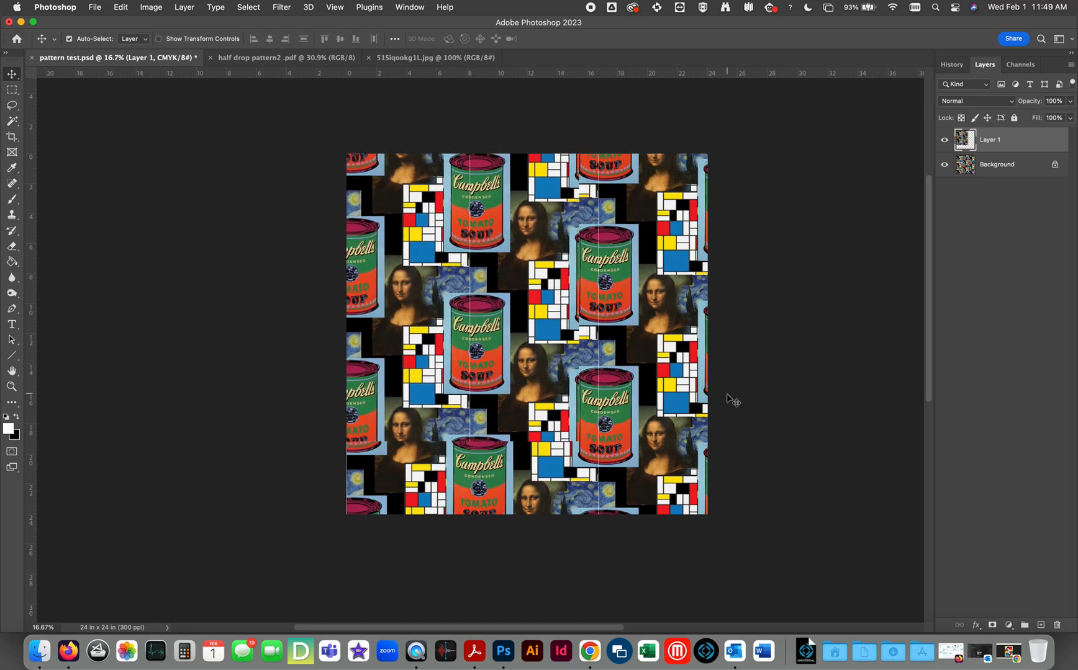
# - Nudge the duplicated pattern layer right and up until it aligns with the artwork beneath, and flatten the image
pyautogui.press('Right')
pyautogui.press('Right')
pyautogui.press('Right')
pyautogui.press('Right')
pyautogui.press('Up')
pyautogui.press('Up')
pyautogui.press('Up')
pyautogui.press('Up')
pyautogui.press('Right')
pyautogui.press('Right')
pyautogui.press('Up')
pyautogui.press('Up')
pyautogui.press('Right')
pyautogui.press('Right')
pyautogui.press('Up')
pyautogui.press('Up')
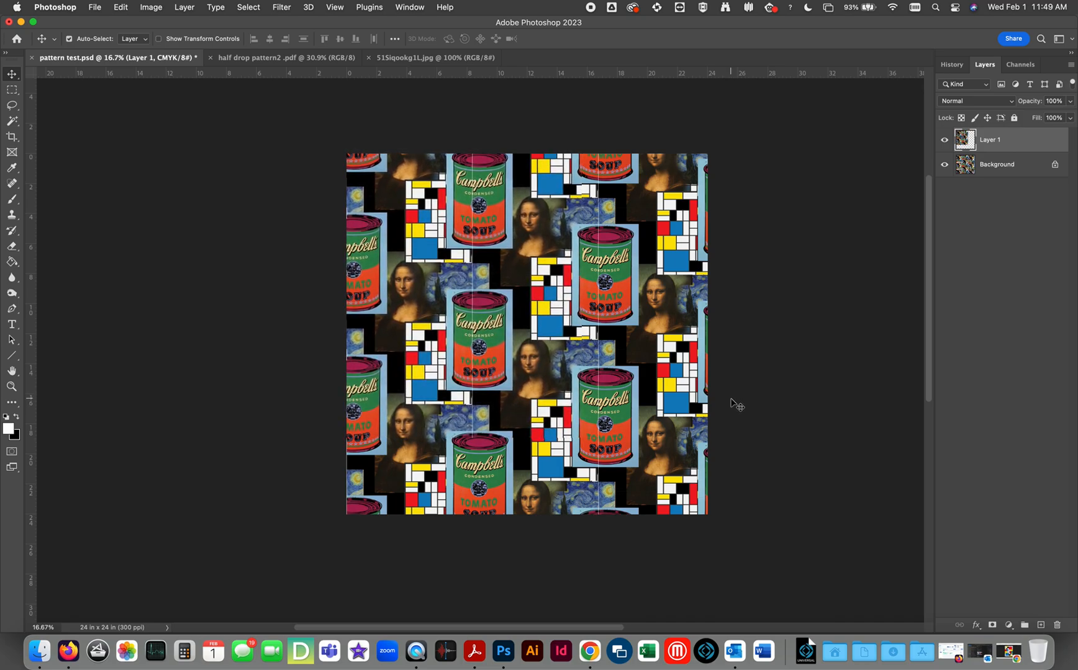
pyautogui.click(1070, 65)
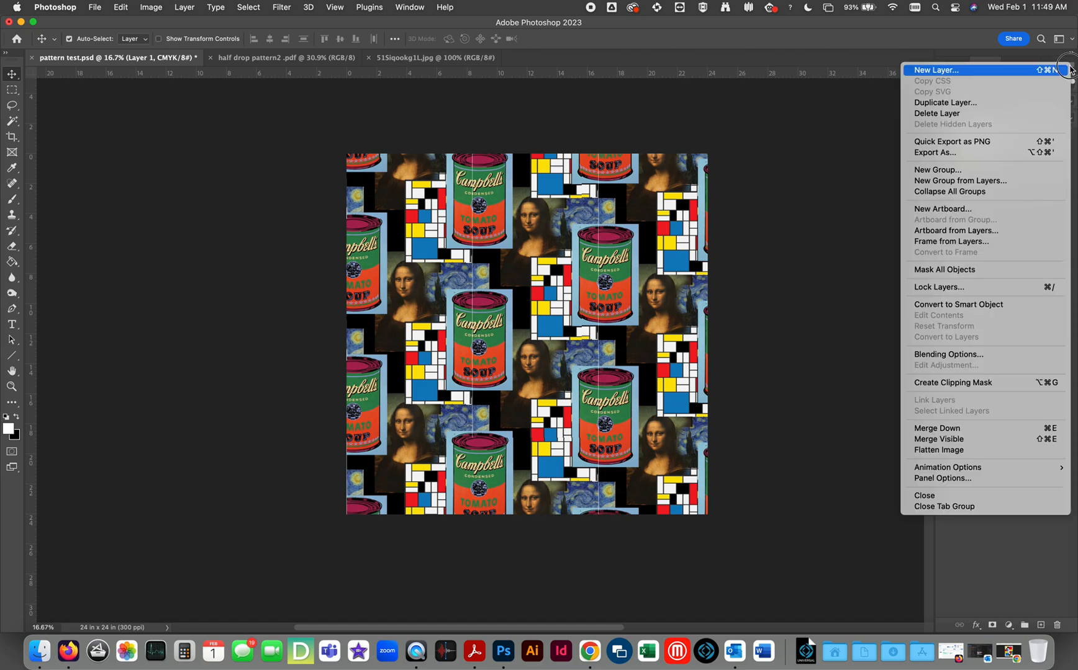
pyautogui.click(918, 450)
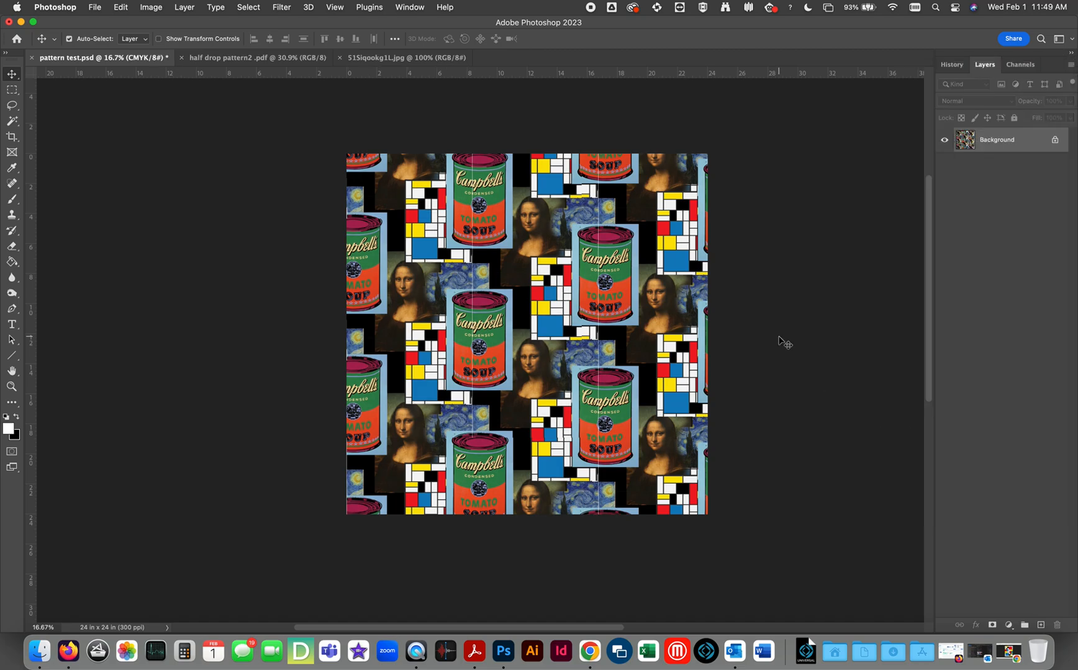
# - Select the whole flattened pattern and scale it proportionally to about 44% in the canvas's upper-left corner
pyautogui.press('super+t')
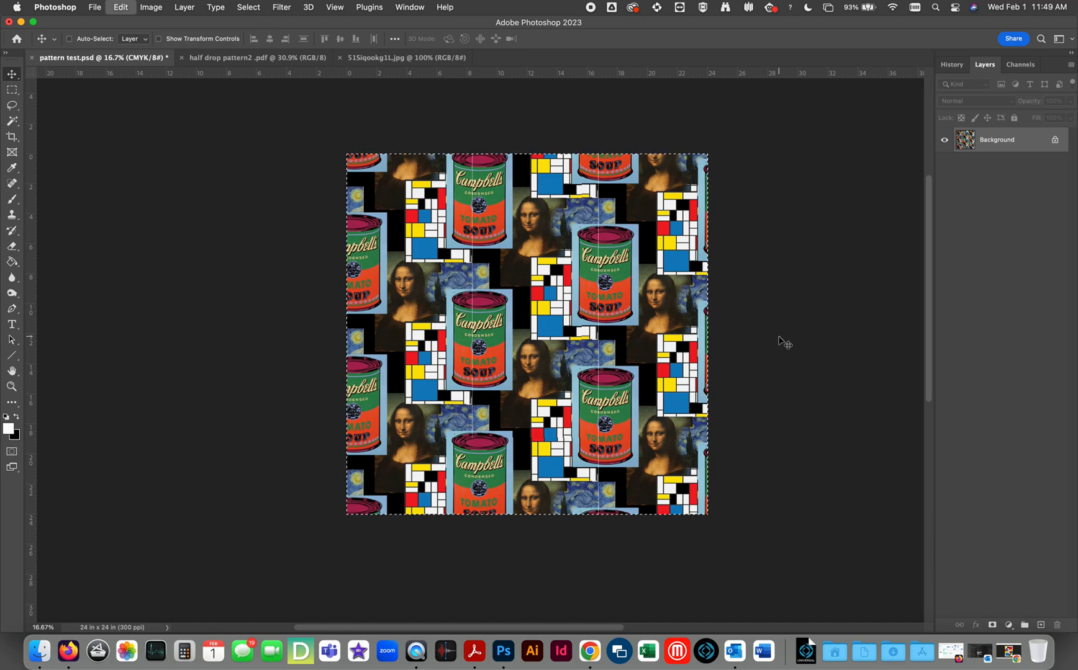
pyautogui.moveTo(707, 515); pyautogui.dragTo(471, 337)
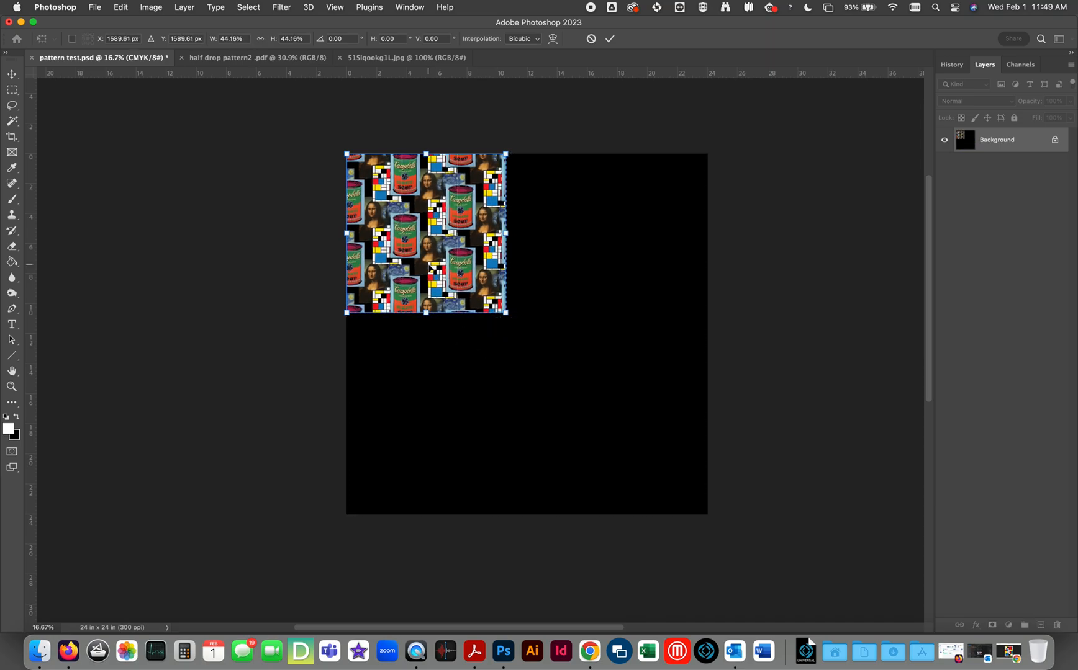
pyautogui.press('Return')
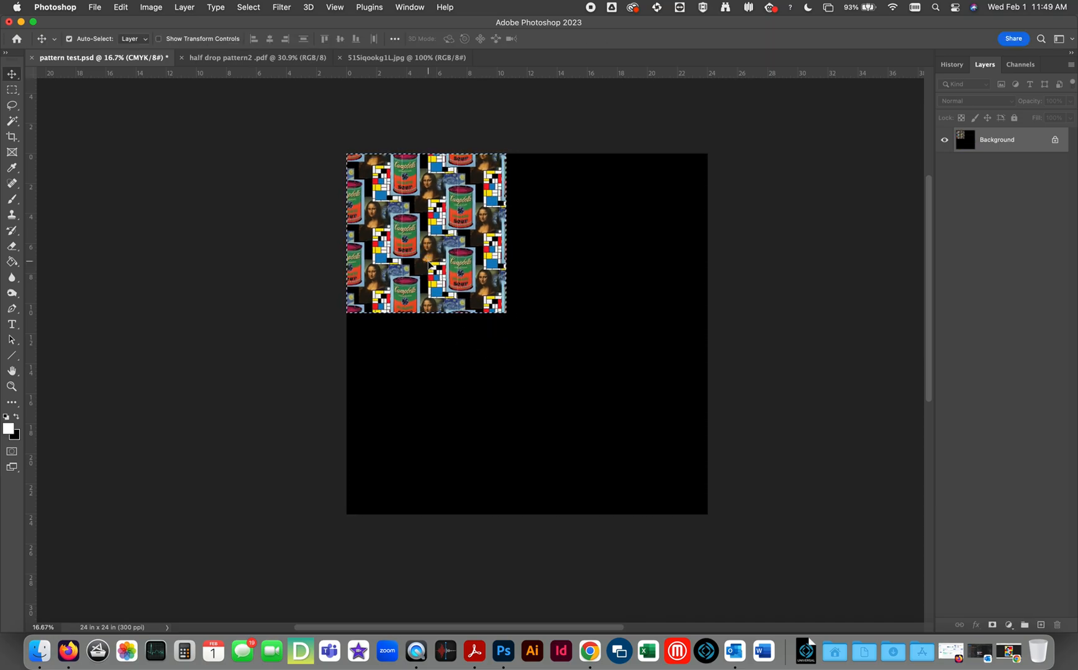
# - Place two duplicates of the scaled-down pattern block side by side to span the canvas width, and flatten the image
pyautogui.moveTo(400, 254); pyautogui.dragTo(573, 281)
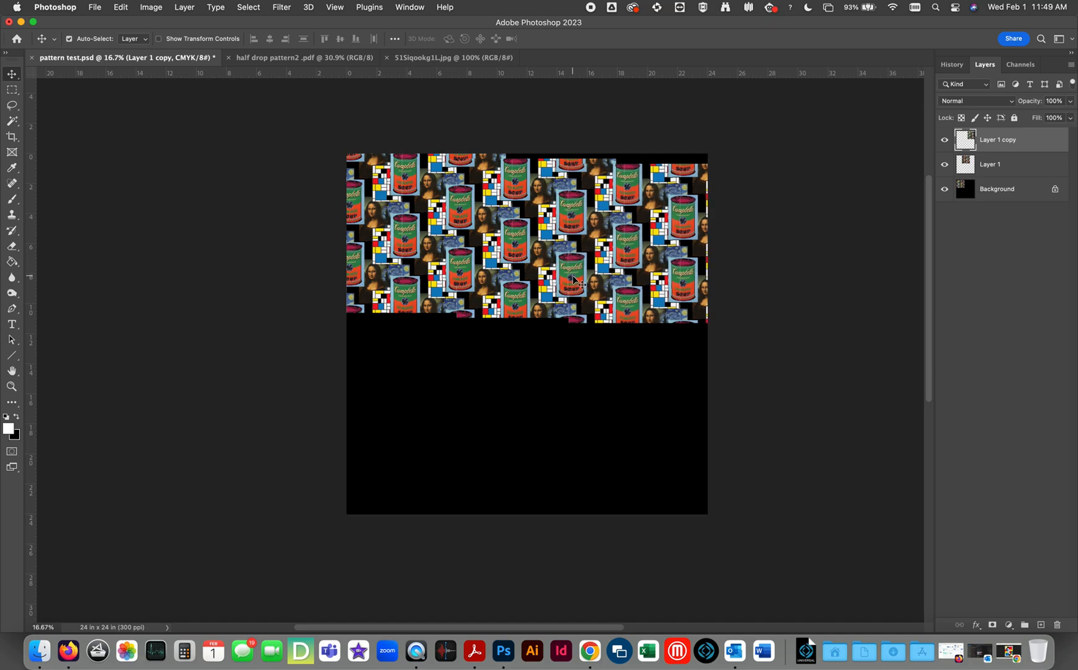
pyautogui.click(1070, 65)
pyautogui.click(999, 449)
# - Select the whole canvas and place duplicates of the pattern band further down, matching the repeat over the black area
pyautogui.press('super+a')
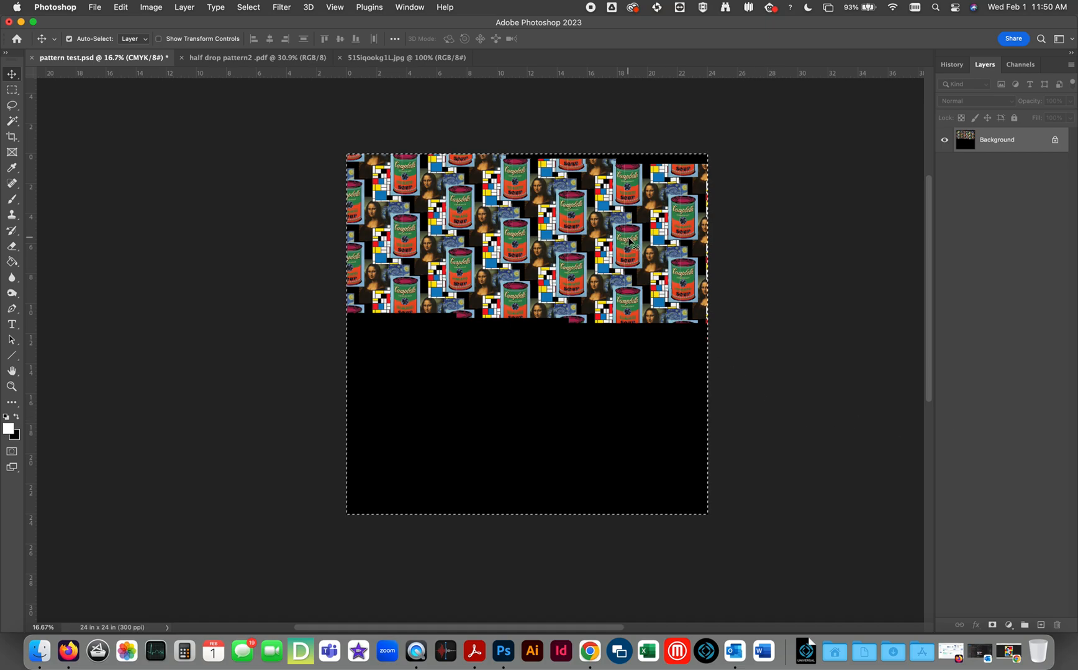
pyautogui.moveTo(628, 250); pyautogui.dragTo(596, 326)
pyautogui.press('super+j')
pyautogui.press('super+j')
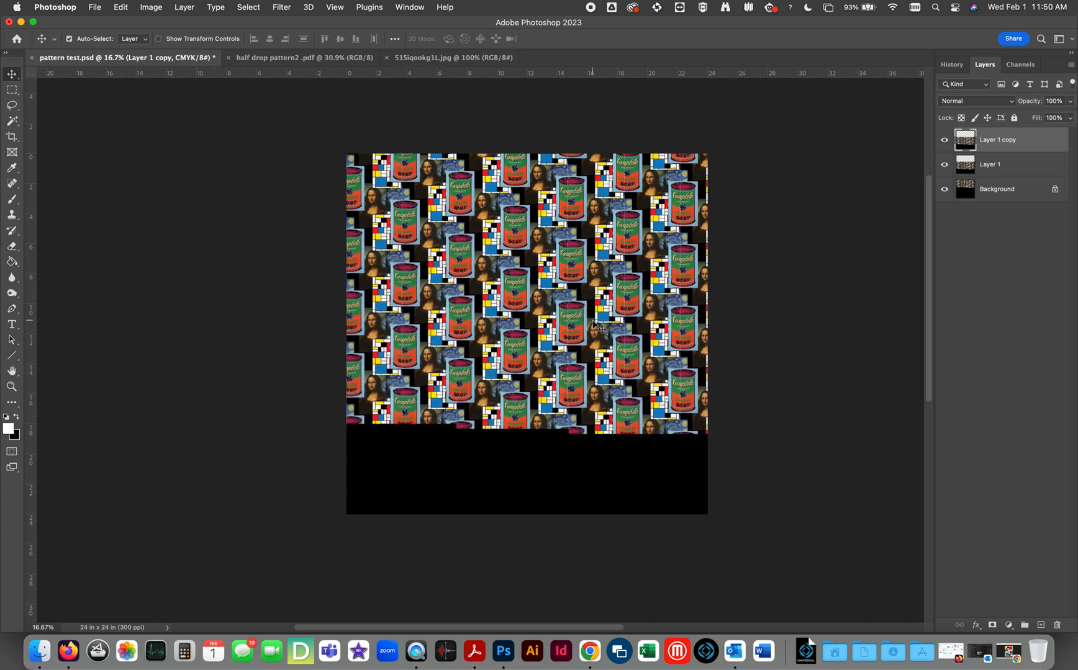
# - Select only the topmost pattern layer and move it straight down to cover the remaining black strip along the canvas's lower edge
pyautogui.keyDown('shift'); pyautogui.click(642, 407); pyautogui.keyUp('shift')
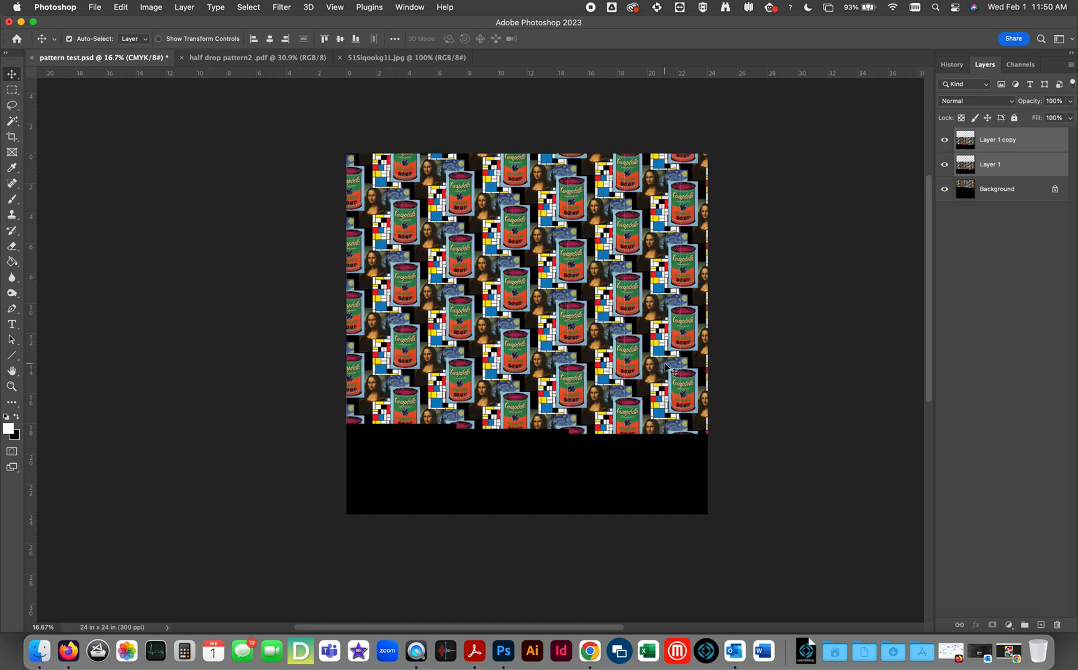
pyautogui.click(999, 144)
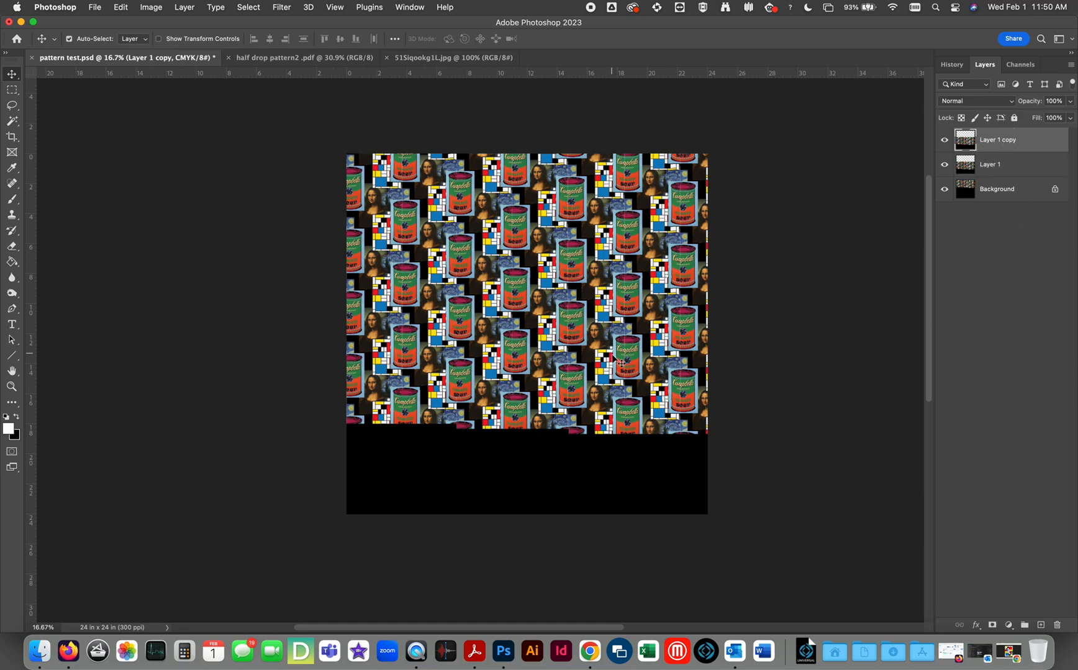
pyautogui.moveTo(634, 395); pyautogui.dragTo(634, 514)
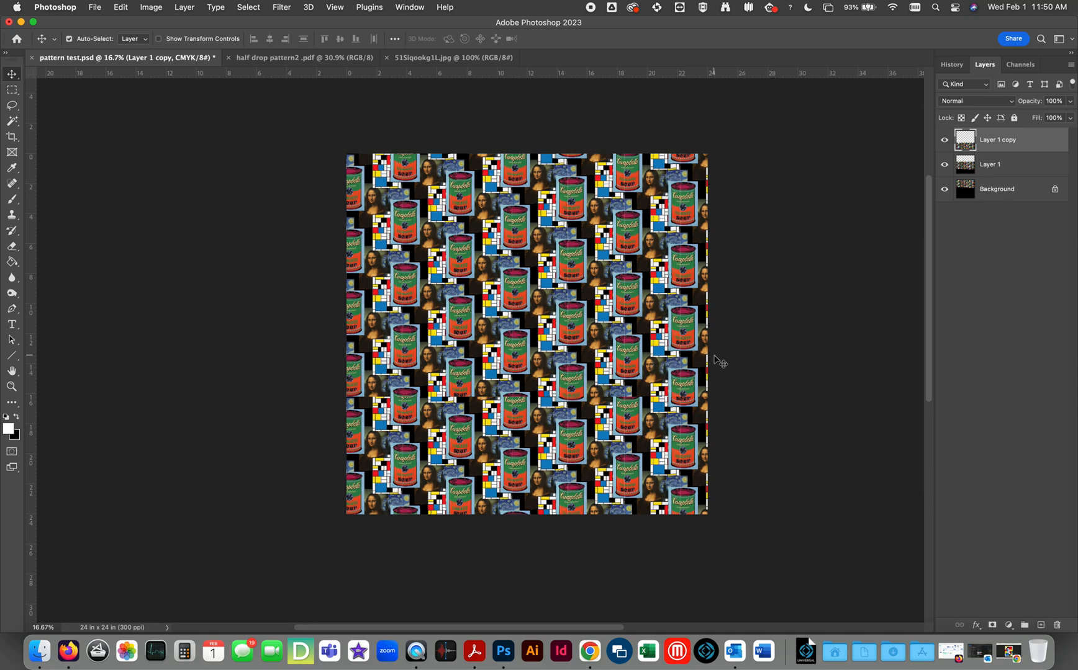
pyautogui.press('super+equal')
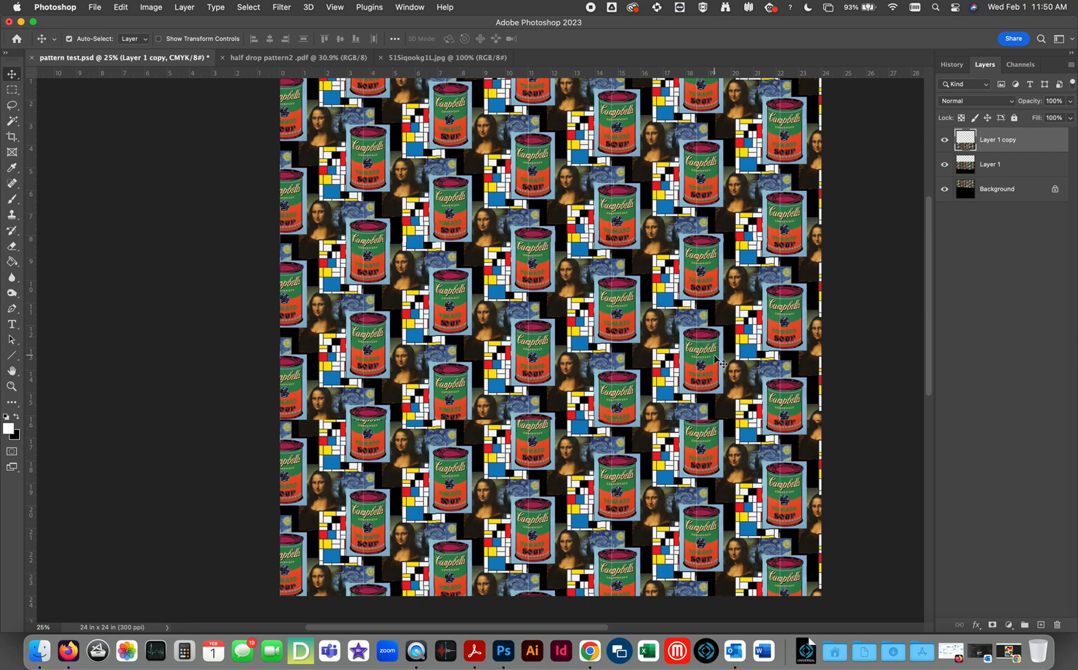